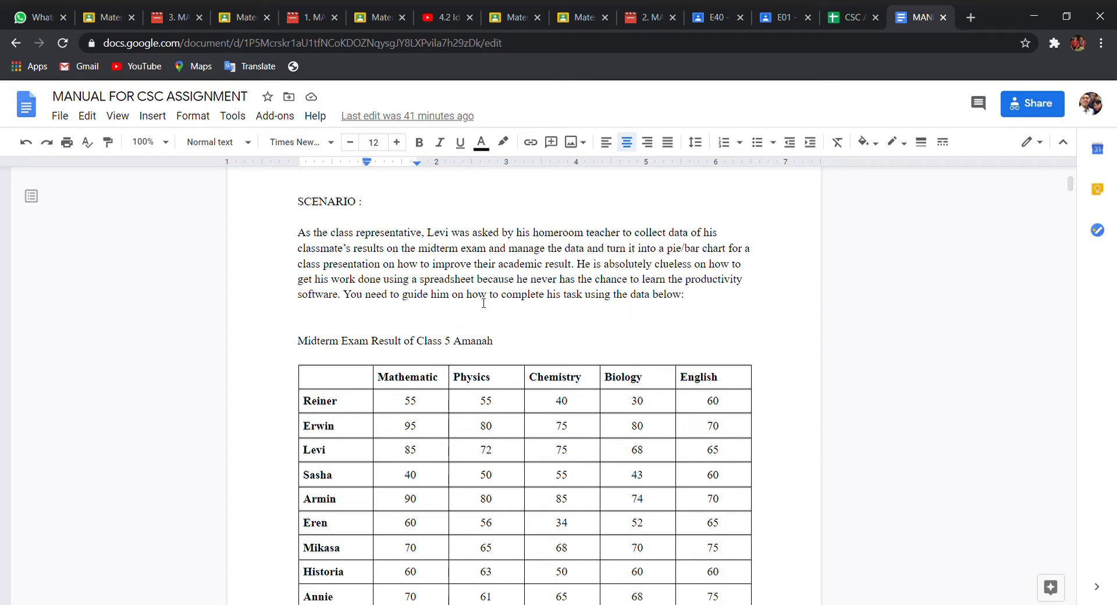
# Step: Review the scenario, the midterm exam result table and the mark and grade table in the assignment manual
pyautogui.scroll(-3, 576, 320)
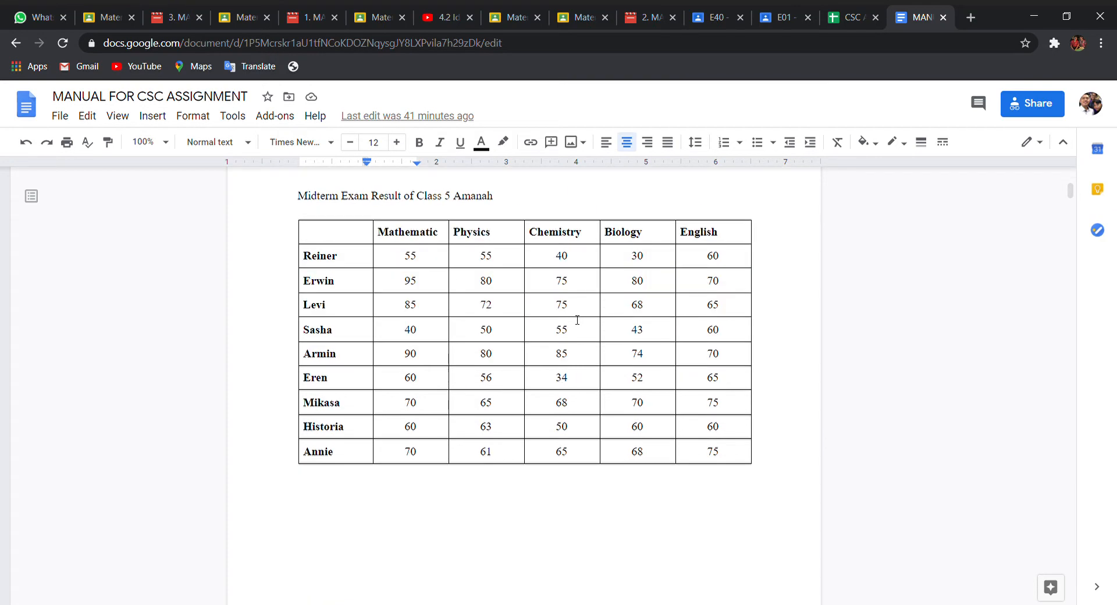
pyautogui.scroll(1, 577, 320)
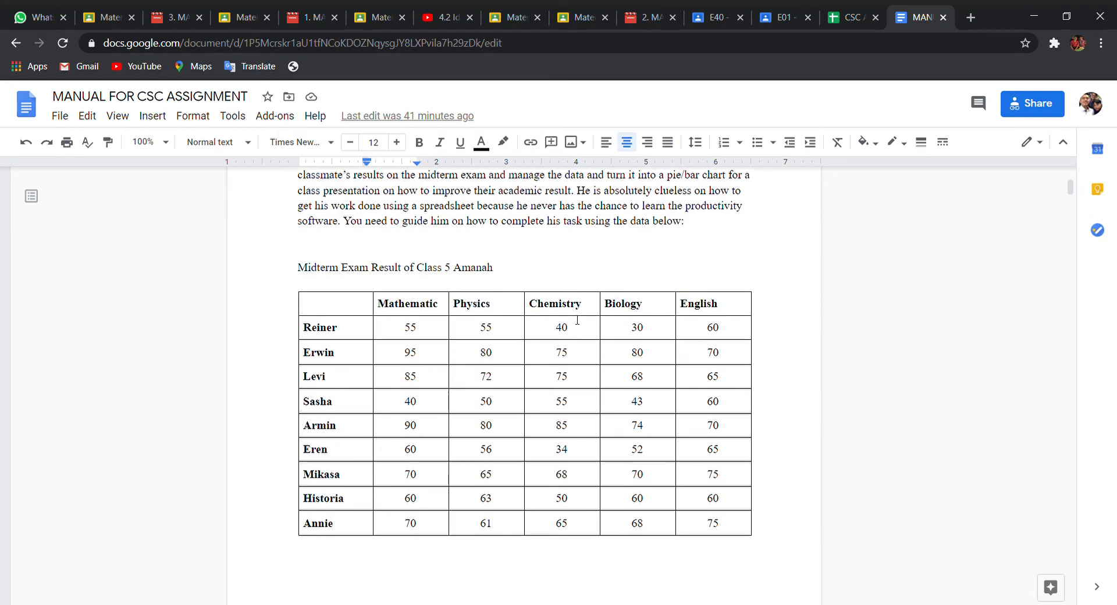
pyautogui.scroll(-5, 577, 319)
pyautogui.scroll(-5, 577, 320)
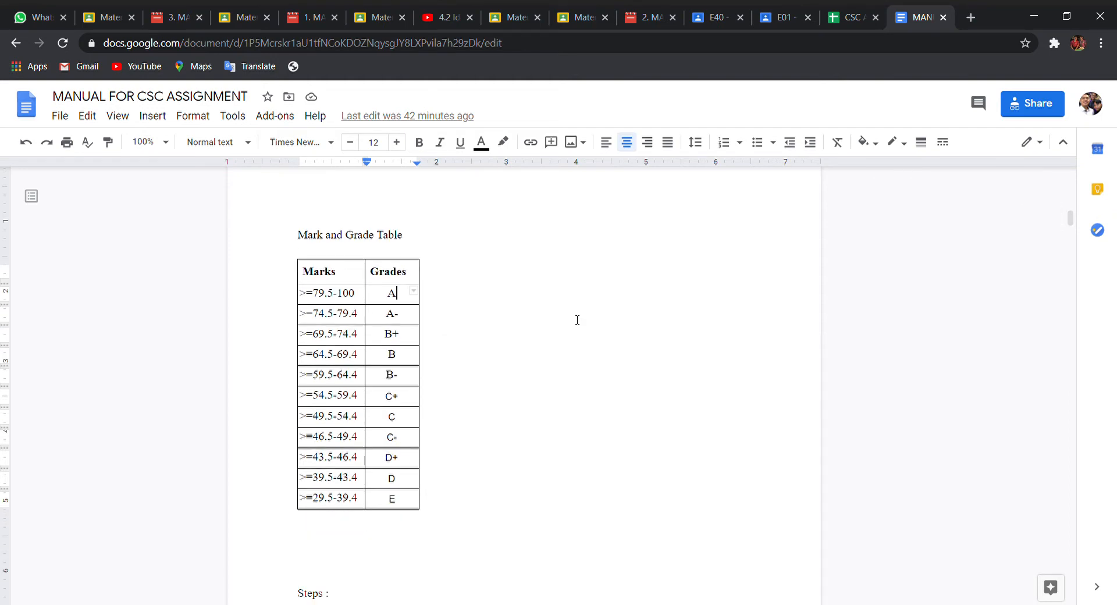
pyautogui.scroll(10, 577, 320)
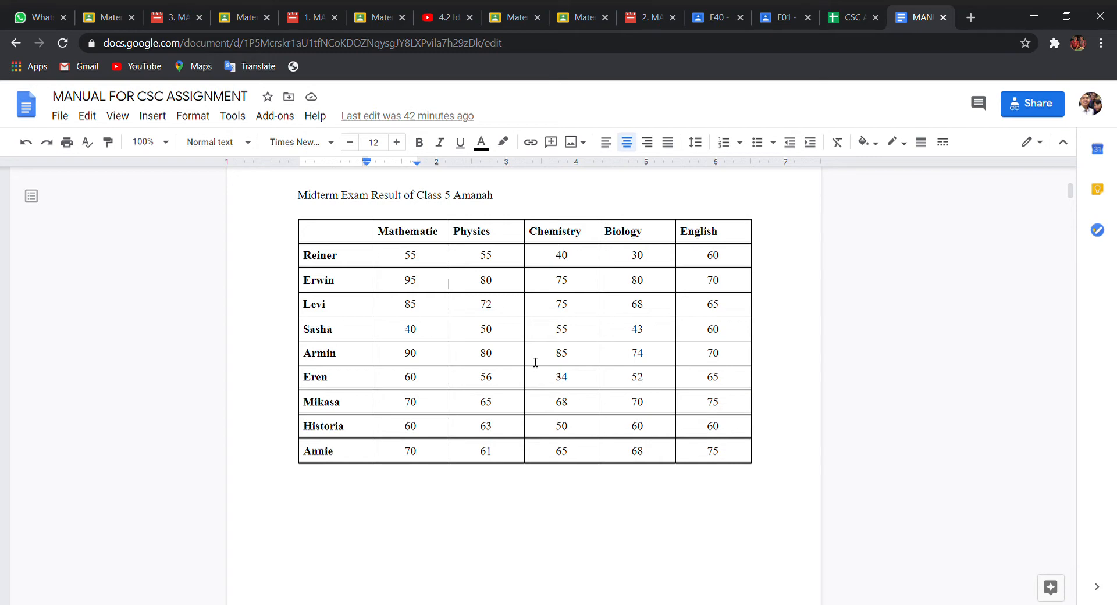
# Step: Open the Google Sheets home page in a new browser tab
pyautogui.click(970, 18)
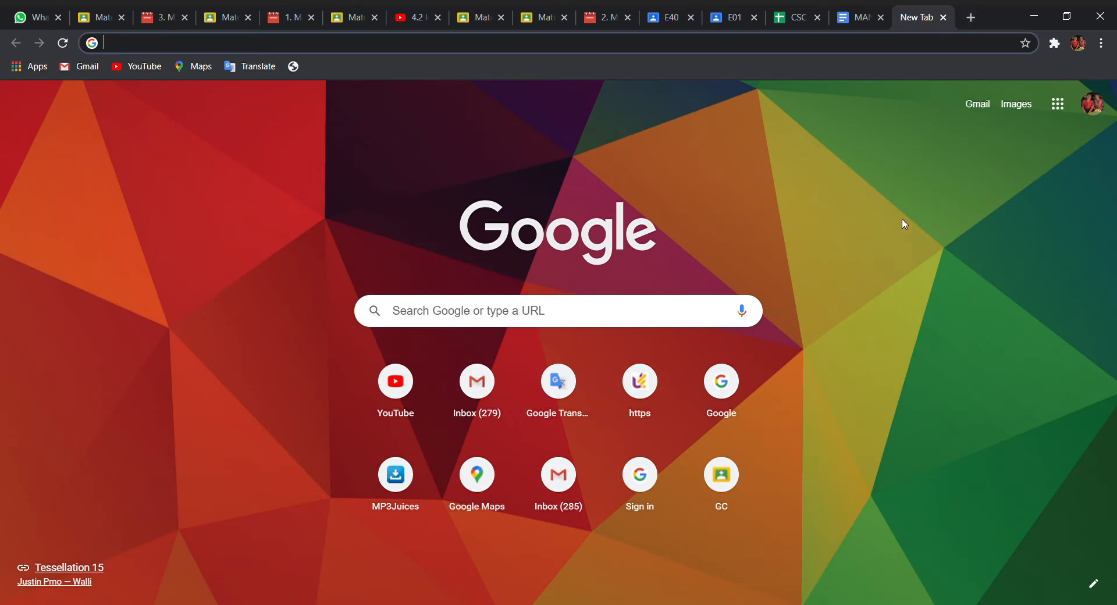
pyautogui.click(1069, 106)
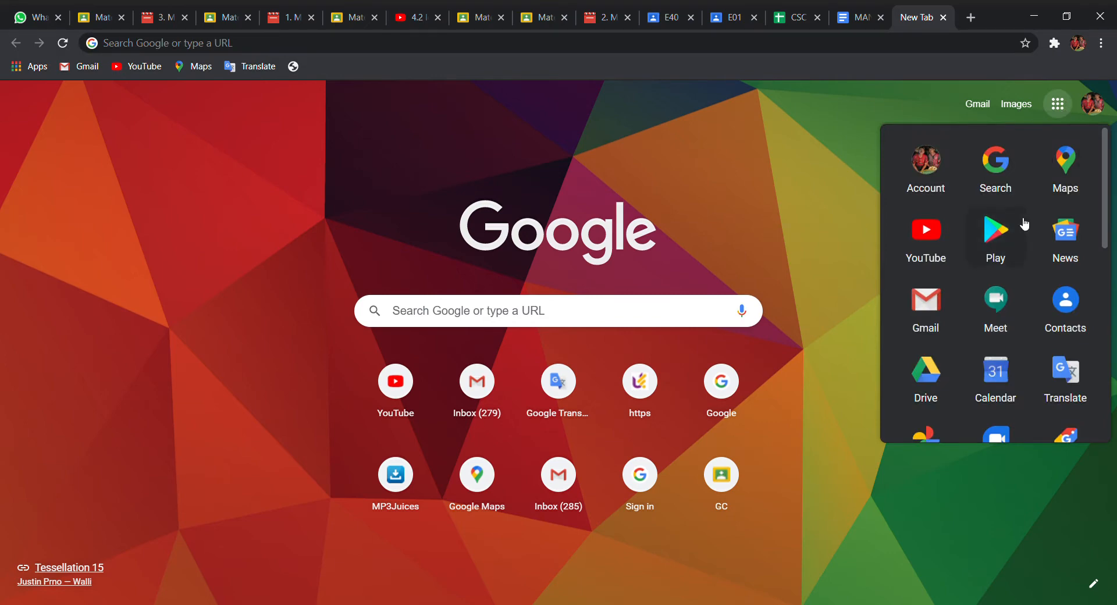
pyautogui.scroll(-3, 1022, 223)
pyautogui.scroll(-3, 1025, 224)
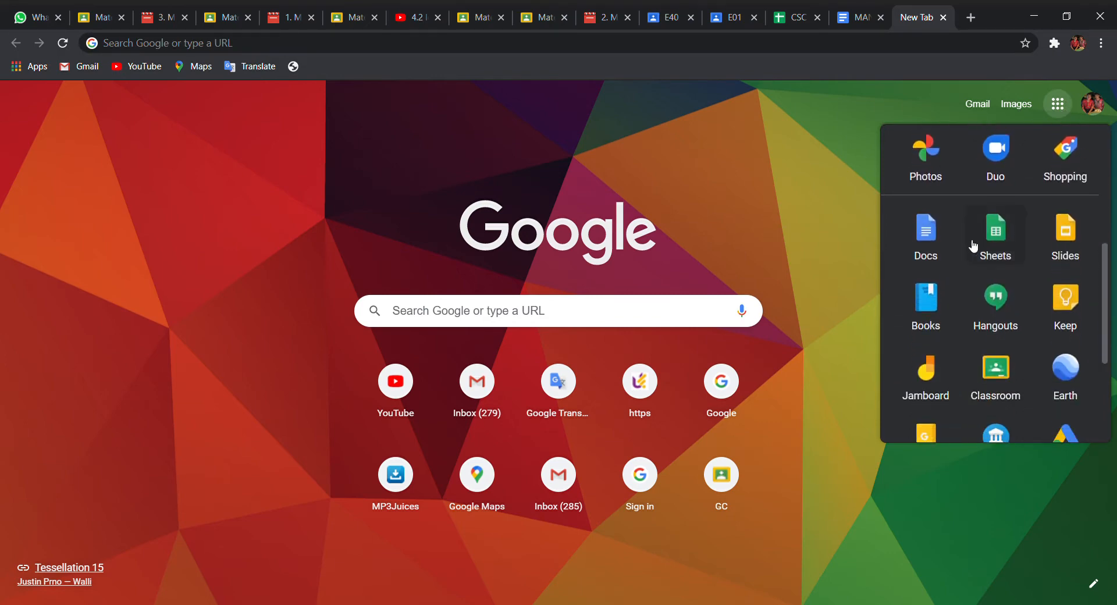
pyautogui.click(1000, 231)
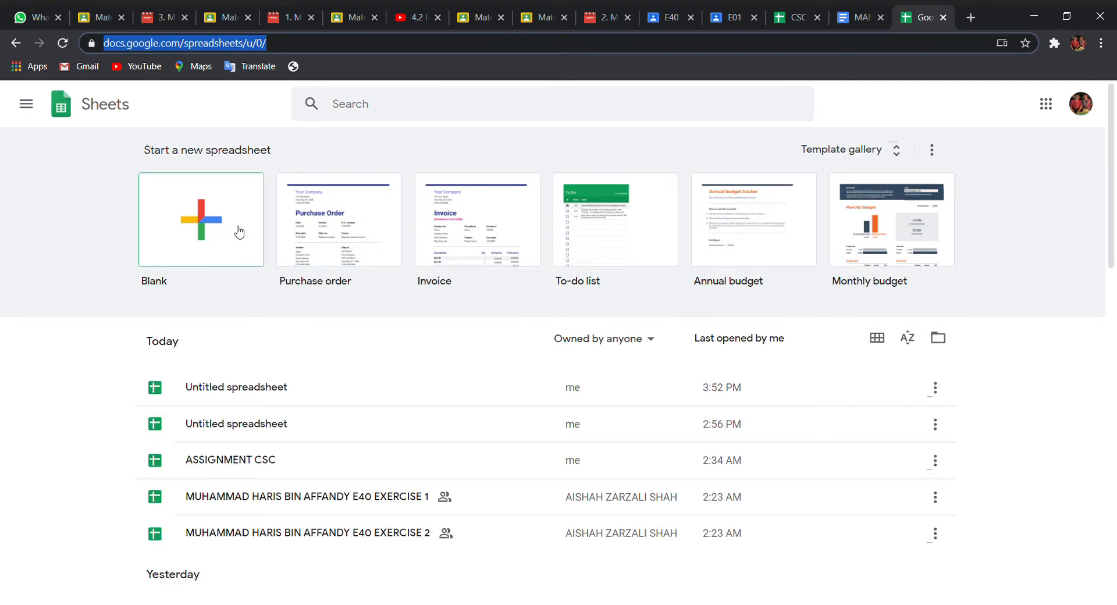
# Step: Open the most recently used untitled spreadsheet from today's files and select cell A3 on Sheet1
pyautogui.click(239, 232)
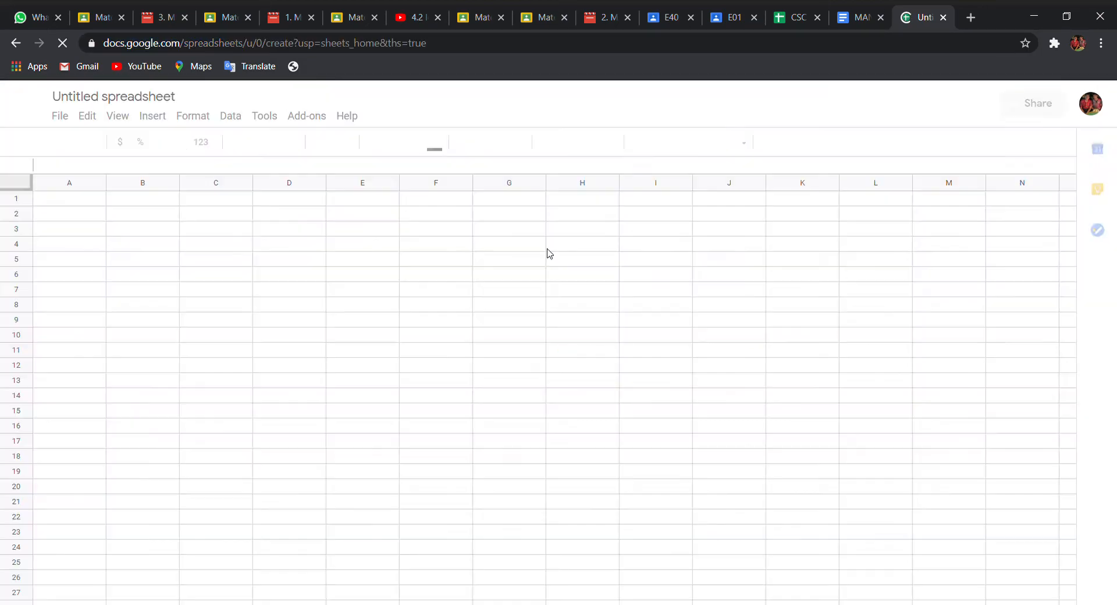
pyautogui.click(15, 45)
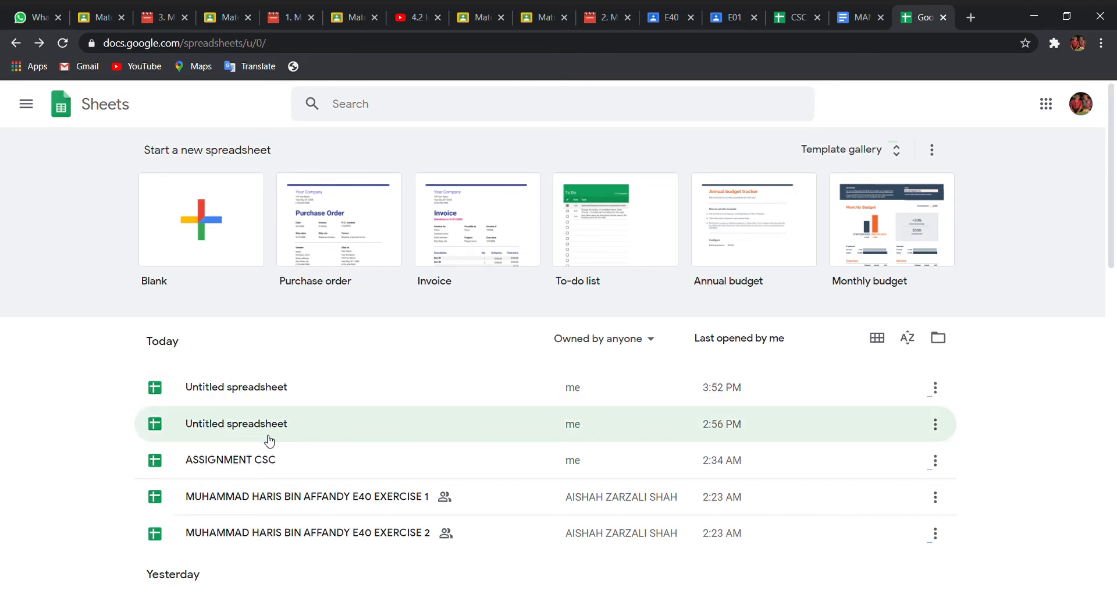
pyautogui.click(287, 387)
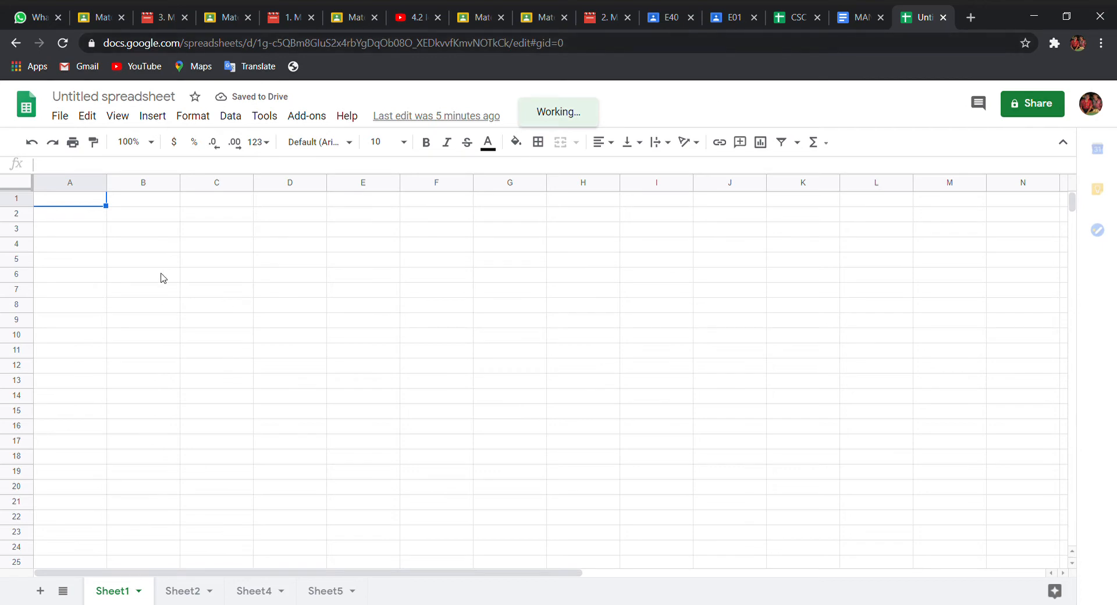
pyautogui.click(82, 232)
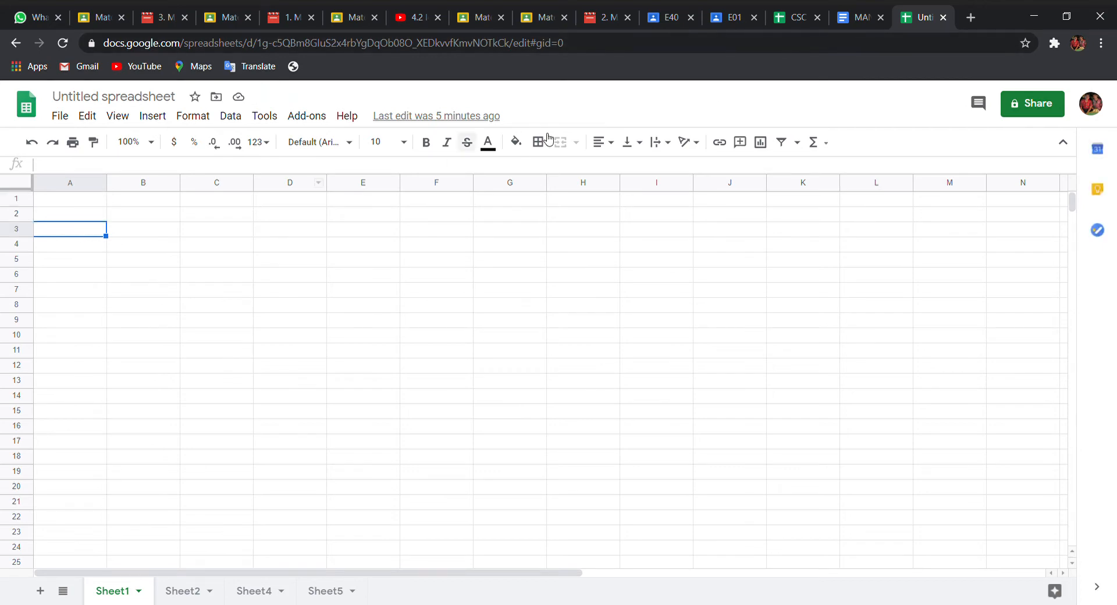
# Step: Check the midterm exam result table of Class 5 Amanah in the assignment manual document
pyautogui.click(859, 17)
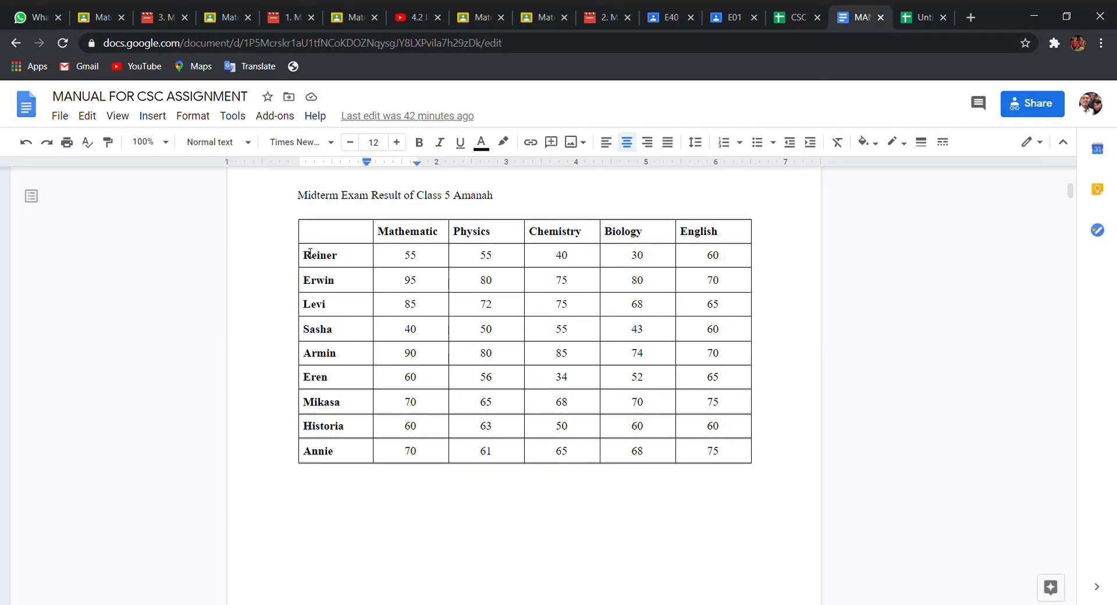
pyautogui.scroll(4, 419, 342)
pyautogui.scroll(-4, 419, 342)
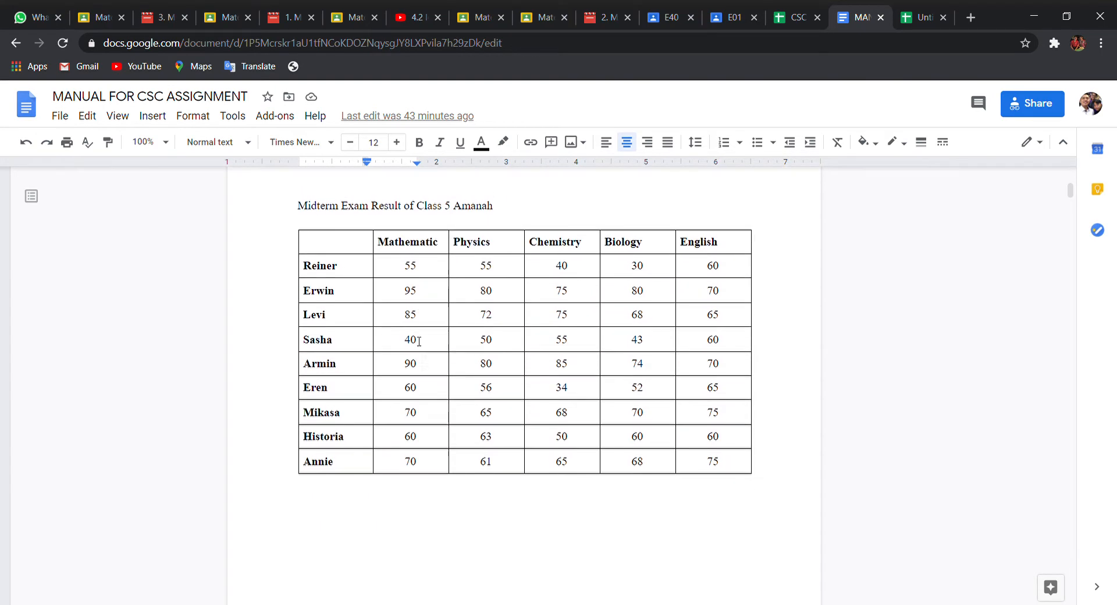
pyautogui.scroll(3, 419, 341)
pyautogui.scroll(-3, 419, 342)
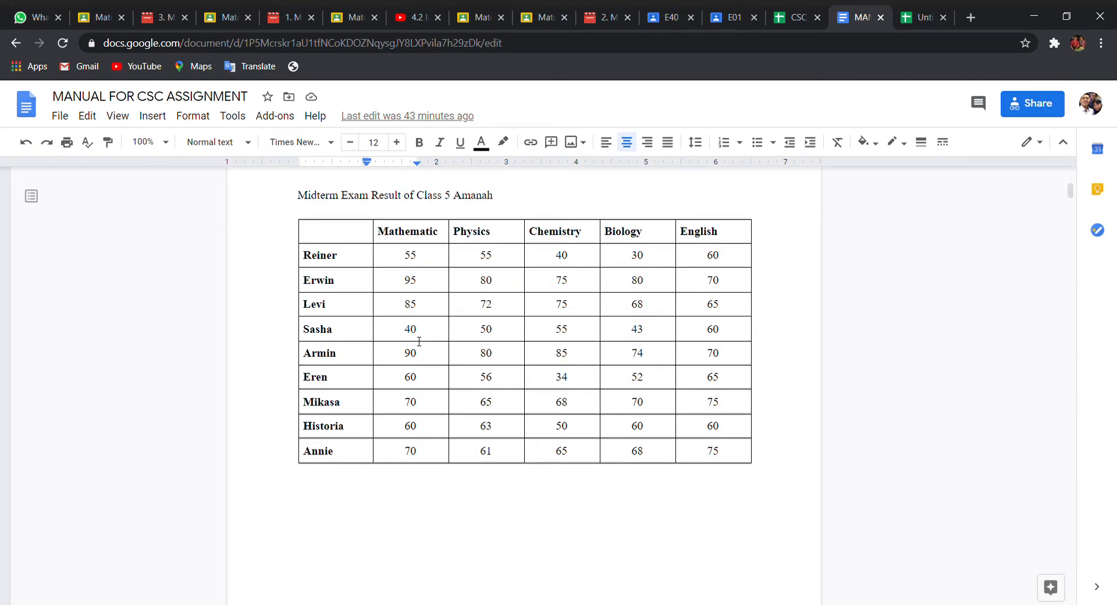
# Step: Return to the untitled spreadsheet and enter the title "RESULT OF 5 AMANAH PERCENTAGE" in cell A3
pyautogui.click(915, 20)
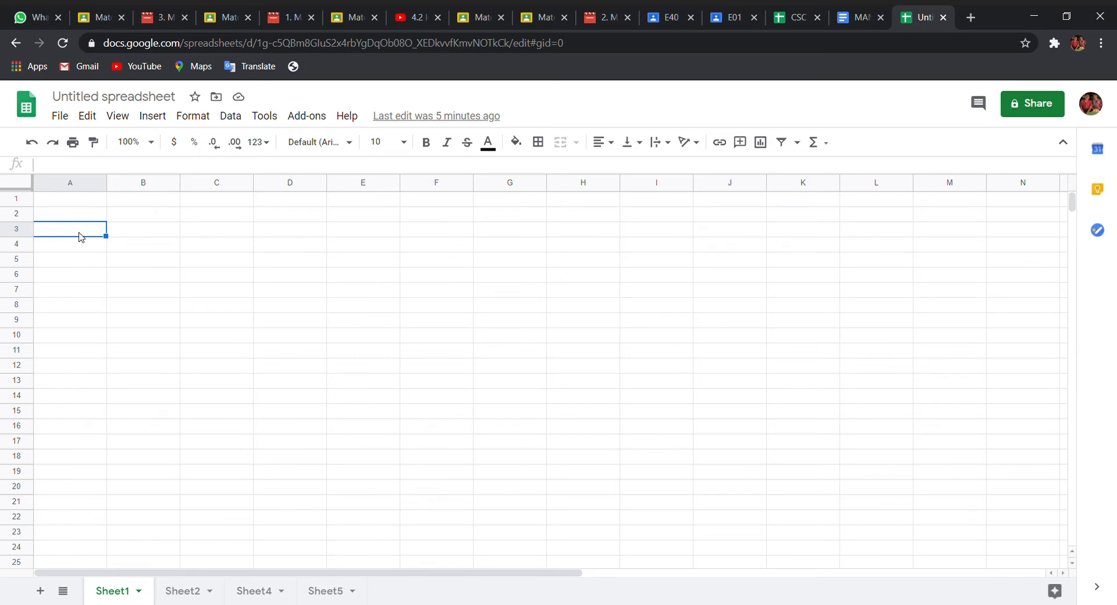
pyautogui.write('RESULT')
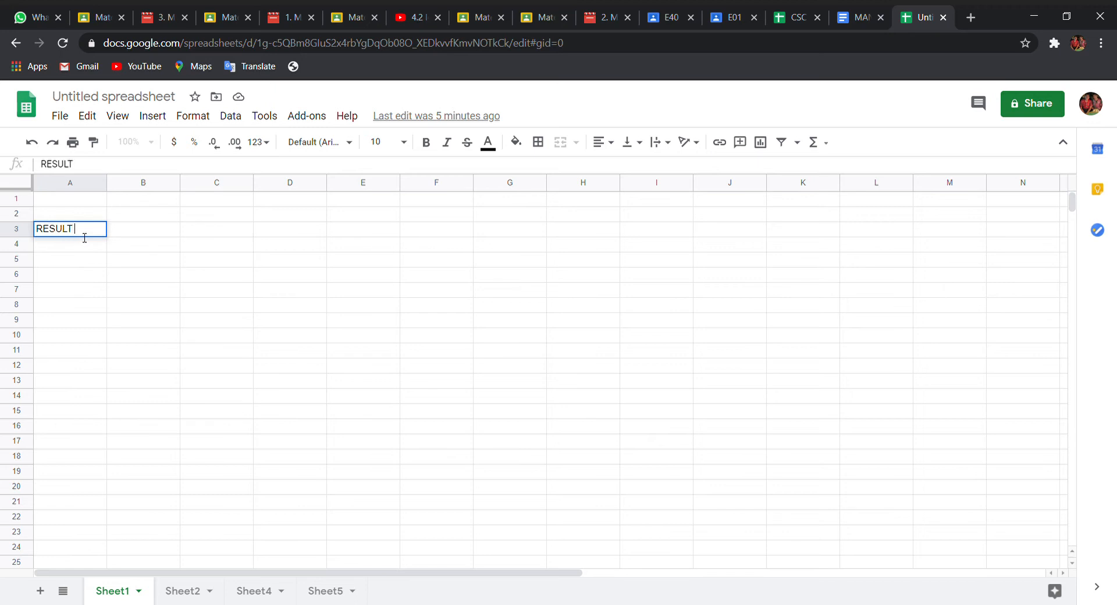
pyautogui.write(' P')
pyautogui.press('BackSpace')
pyautogui.write('OF THE')
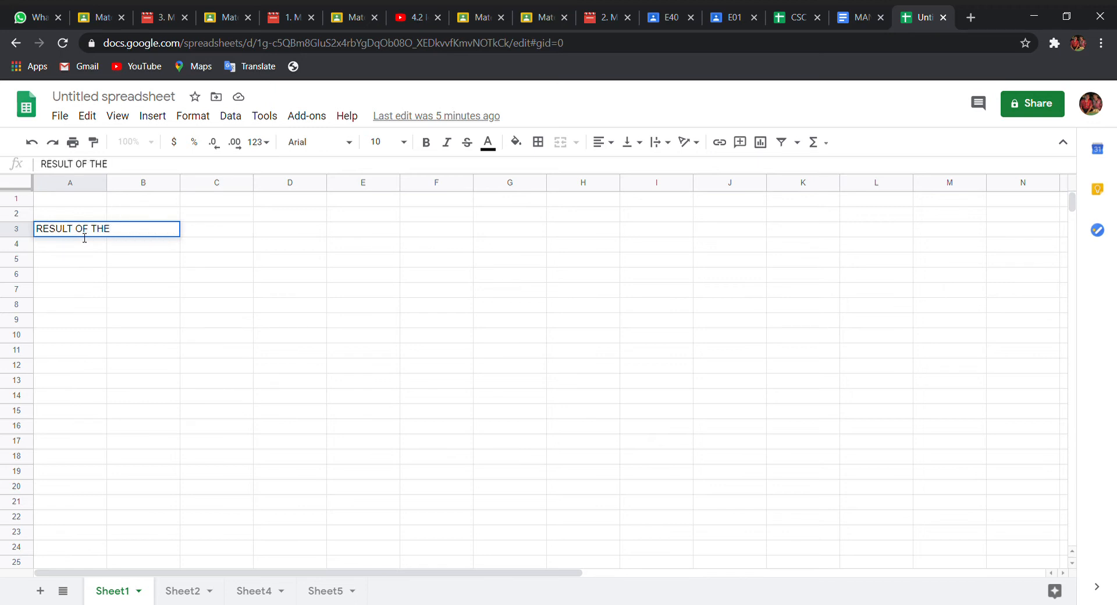
pyautogui.press('BackSpace')
pyautogui.press('BackSpace')
pyautogui.press('BackSpace')
pyautogui.press('BackSpace')
pyautogui.press('BackSpace')
pyautogui.write('5 AMANAH P')
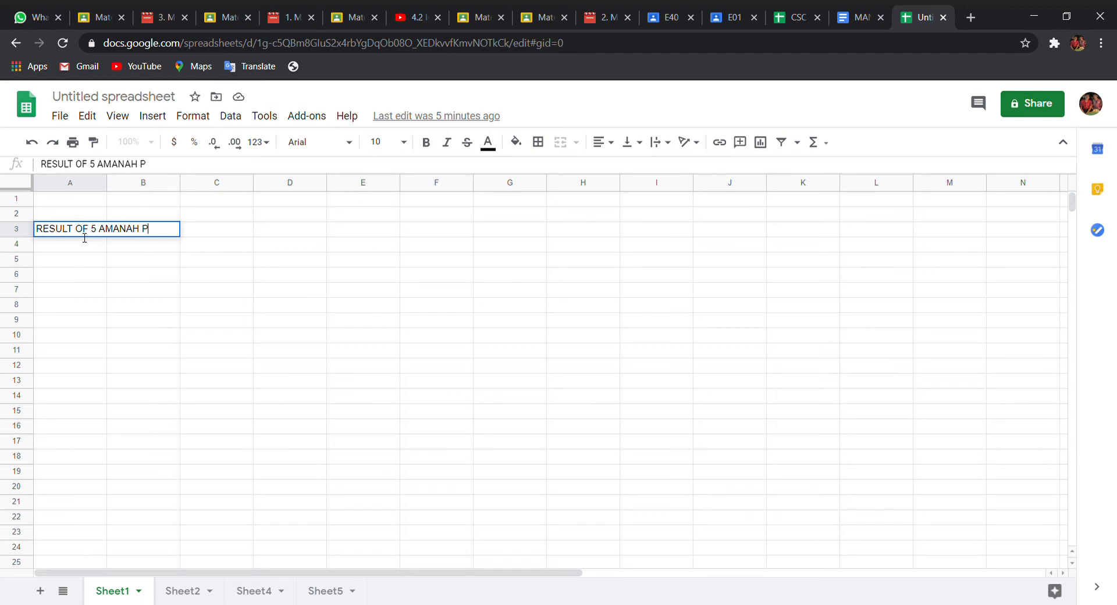
pyautogui.write('ERCENTAGE')
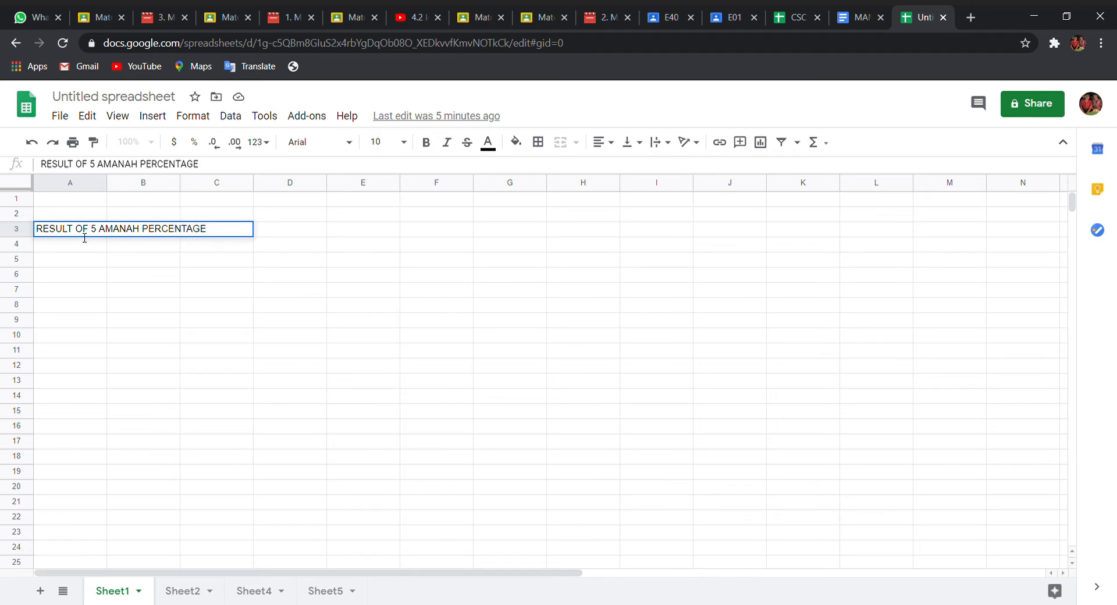
pyautogui.press('Return')
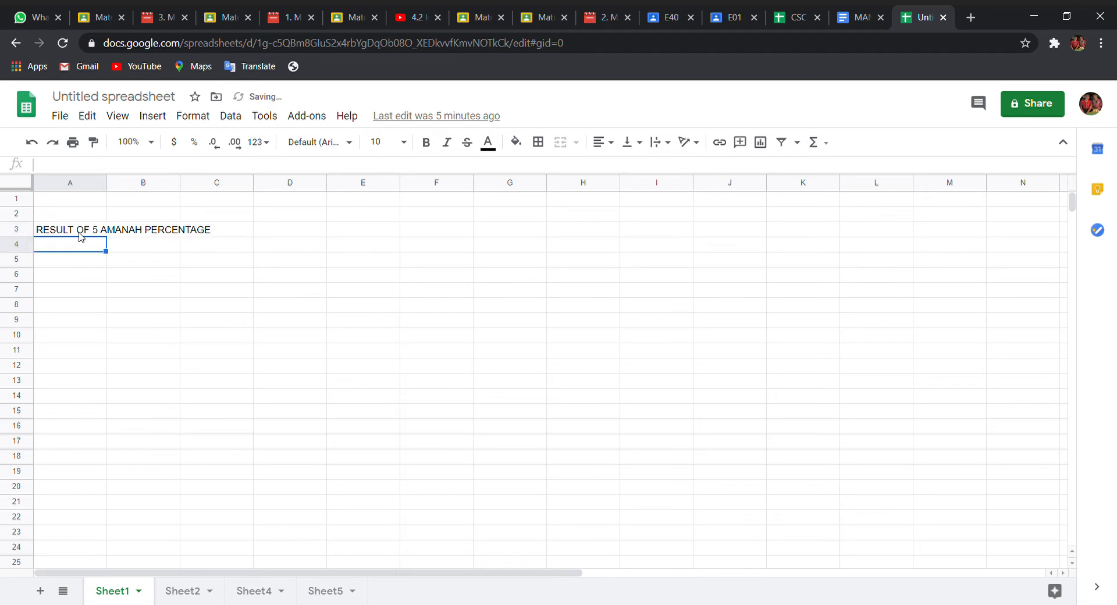
pyautogui.click(219, 259)
pyautogui.click(216, 246)
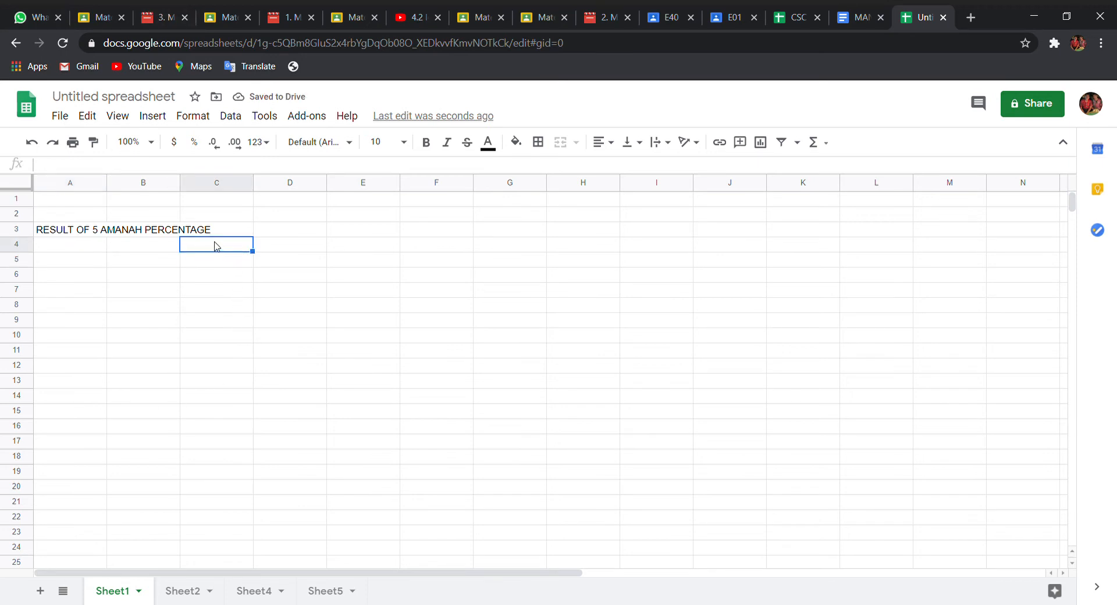
pyautogui.click(226, 234)
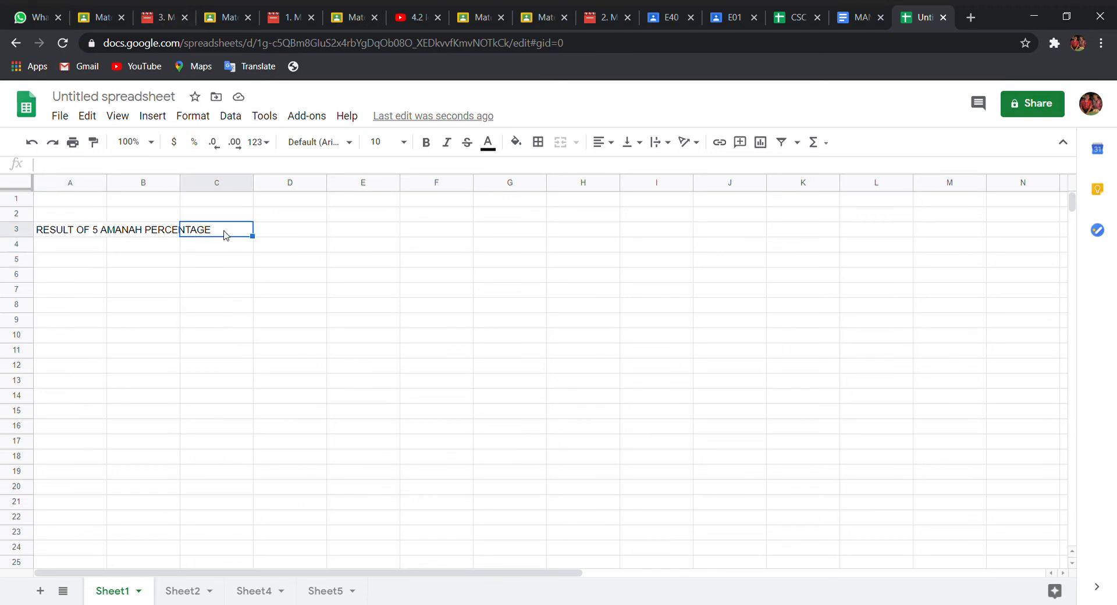
pyautogui.click(167, 233)
pyautogui.click(58, 235)
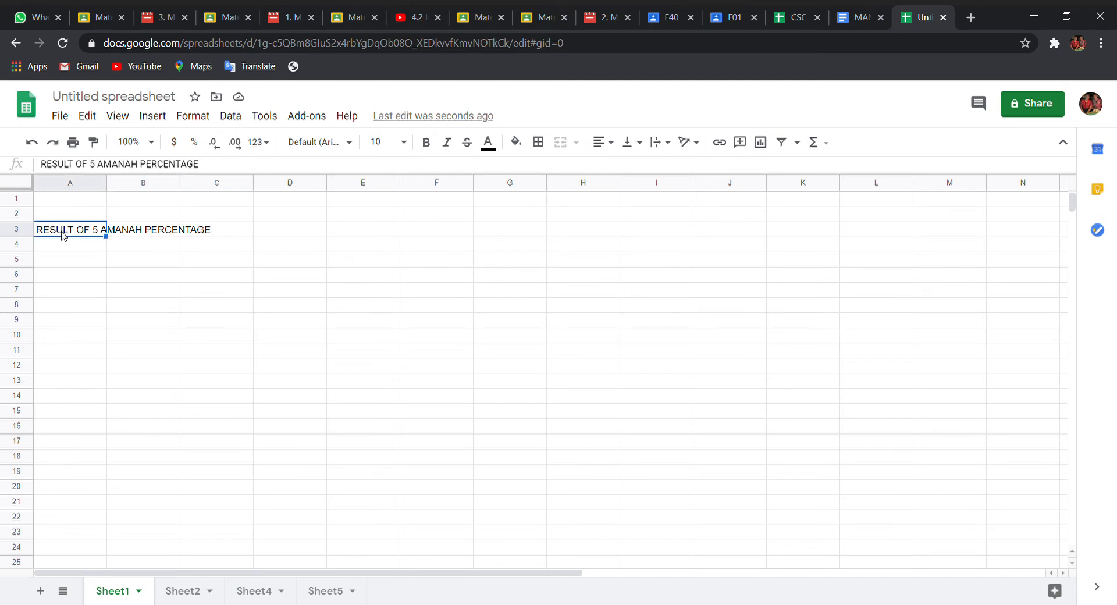
pyautogui.click(145, 236)
pyautogui.click(208, 233)
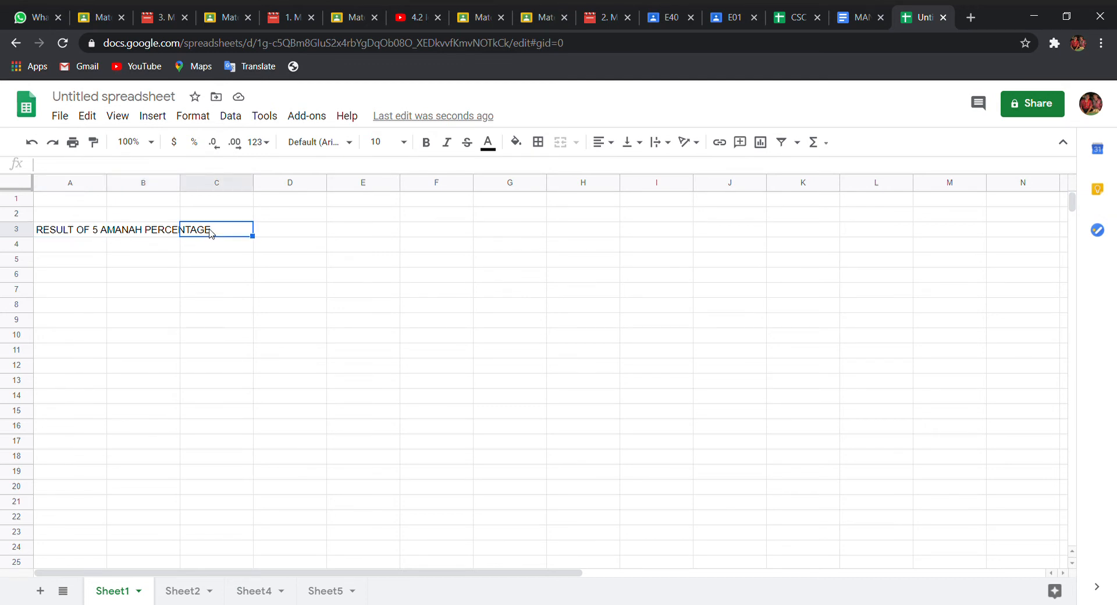
pyautogui.click(131, 230)
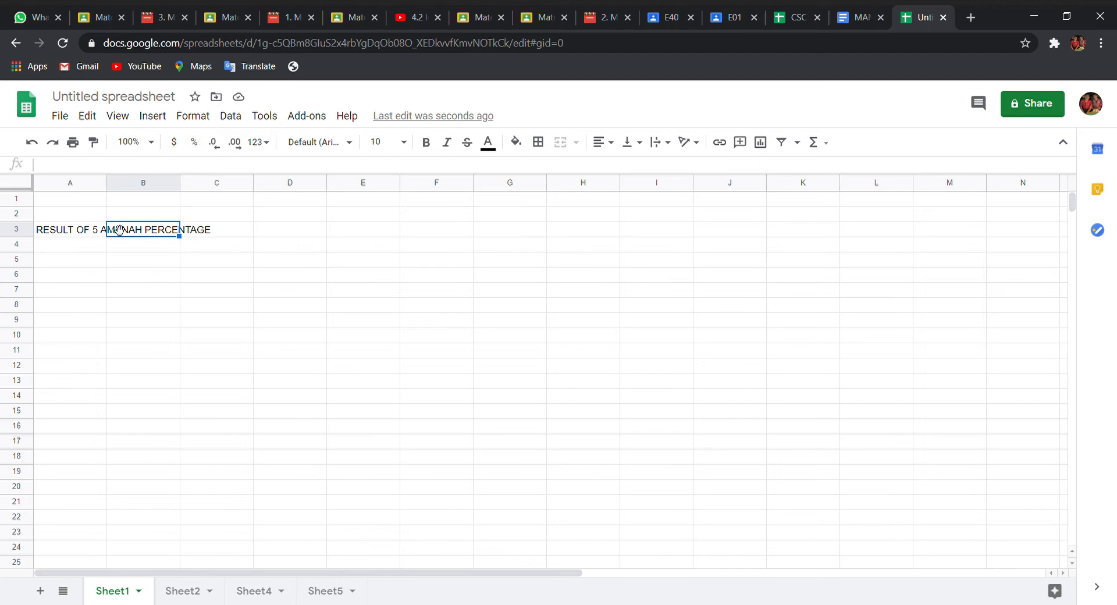
pyautogui.click(82, 233)
pyautogui.click(135, 231)
pyautogui.click(209, 233)
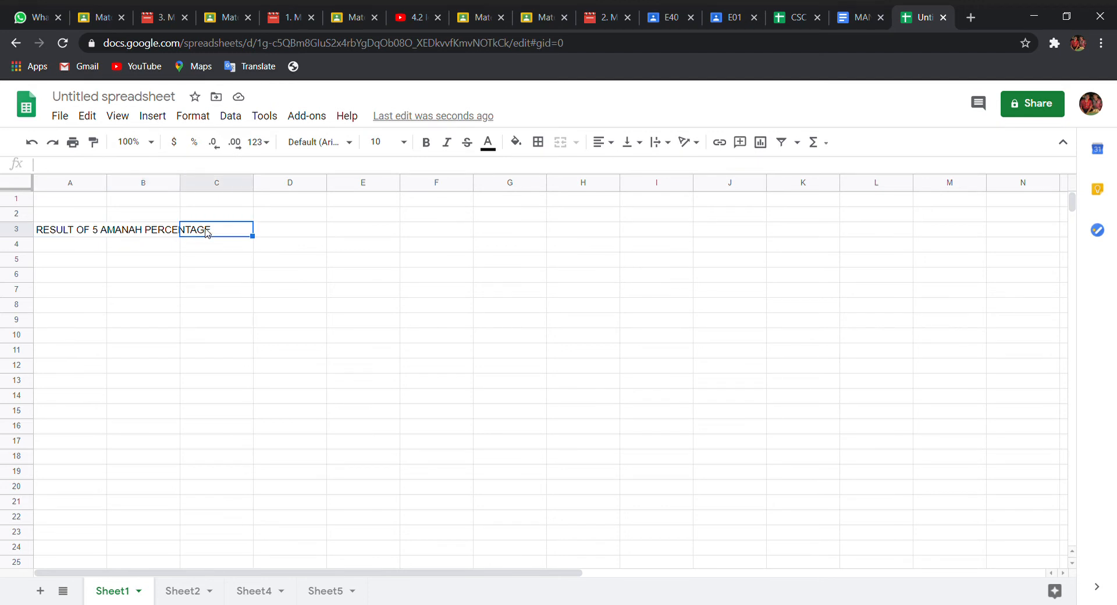
pyautogui.click(137, 232)
# Step: Merge cells A3 to C3 into one cell for the title
pyautogui.moveTo(89, 231); pyautogui.dragTo(204, 236)
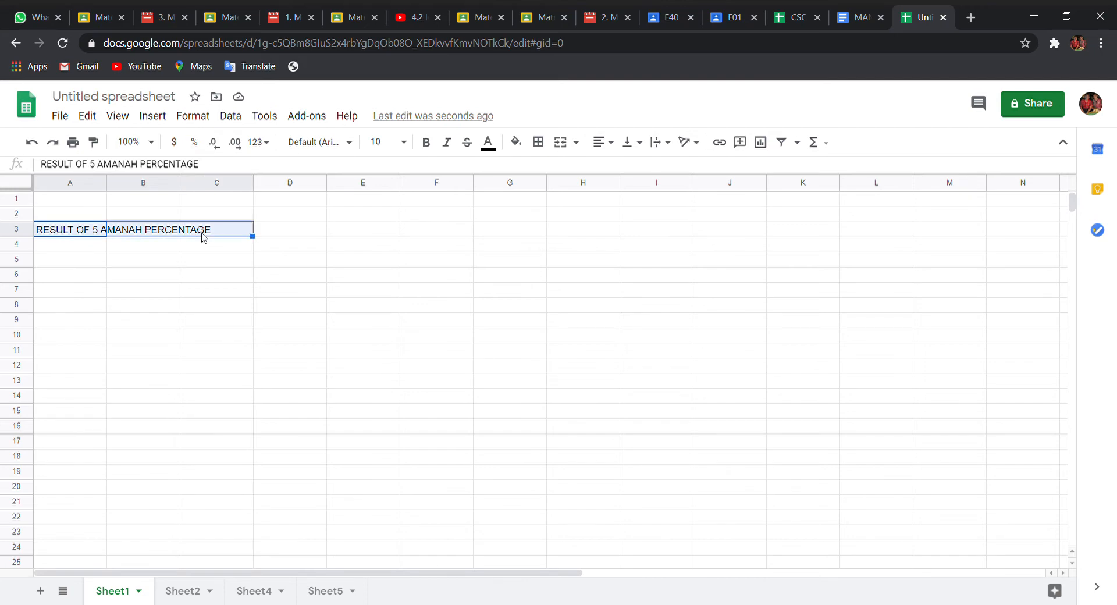
pyautogui.click(209, 119)
pyautogui.moveTo(256, 378)
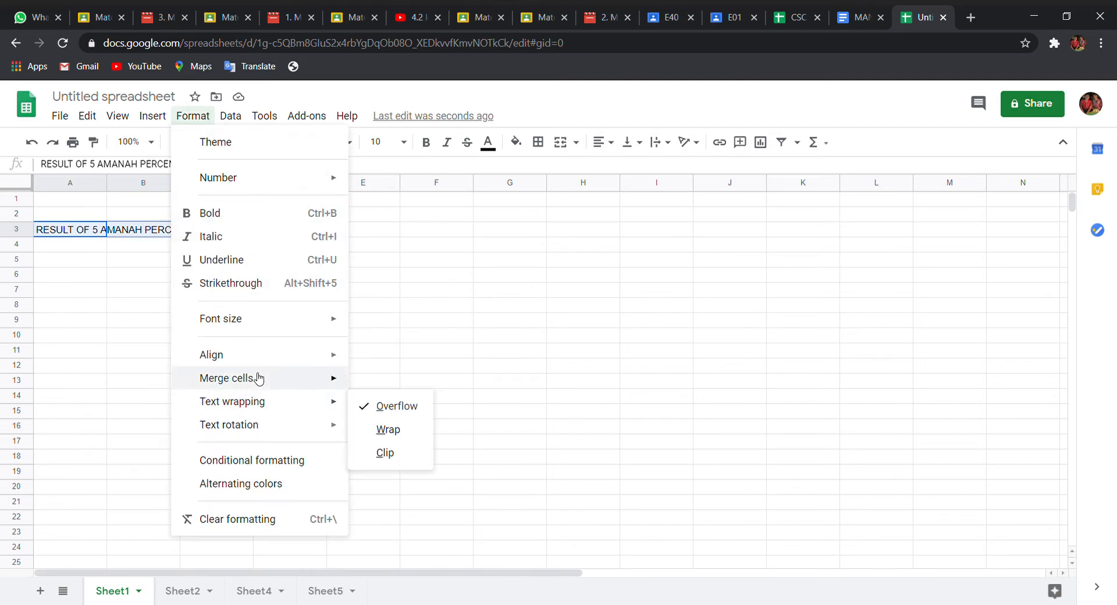
pyautogui.click(384, 406)
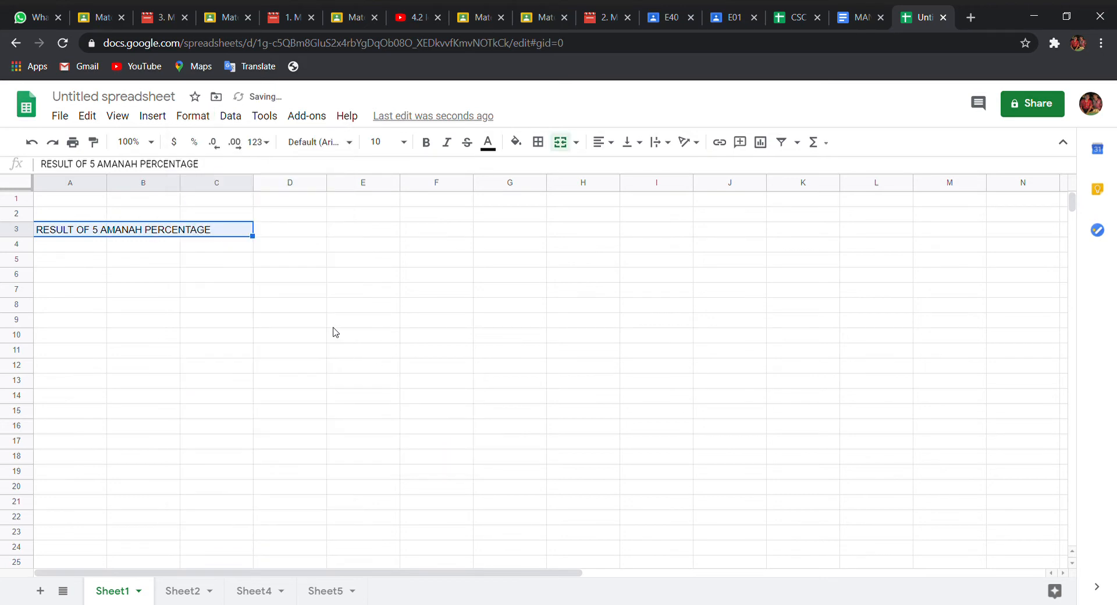
pyautogui.click(192, 246)
pyautogui.click(221, 233)
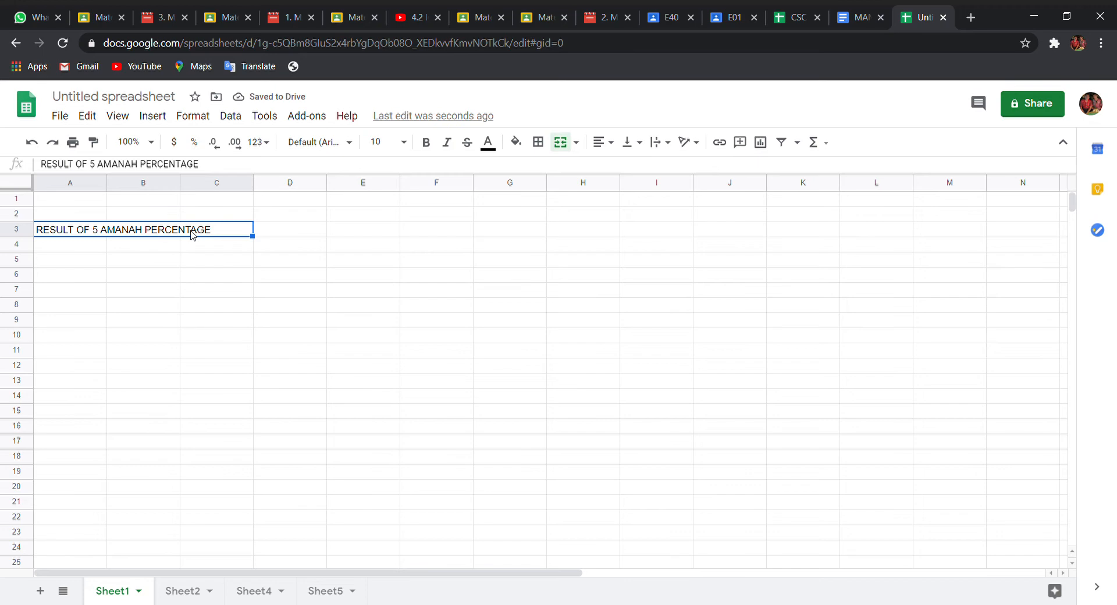
pyautogui.click(839, 11)
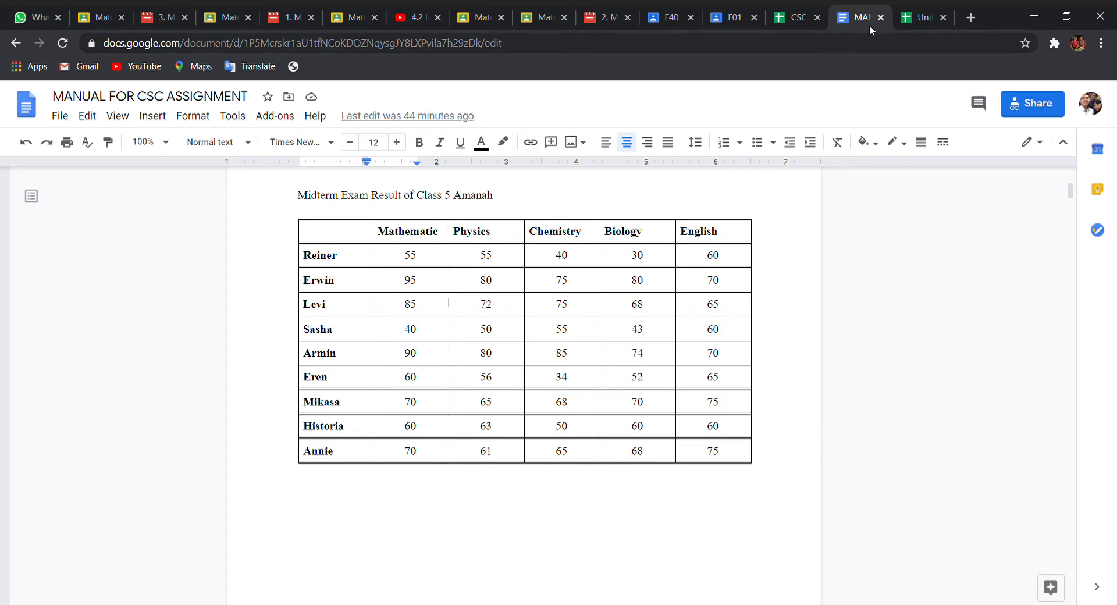
pyautogui.click(925, 10)
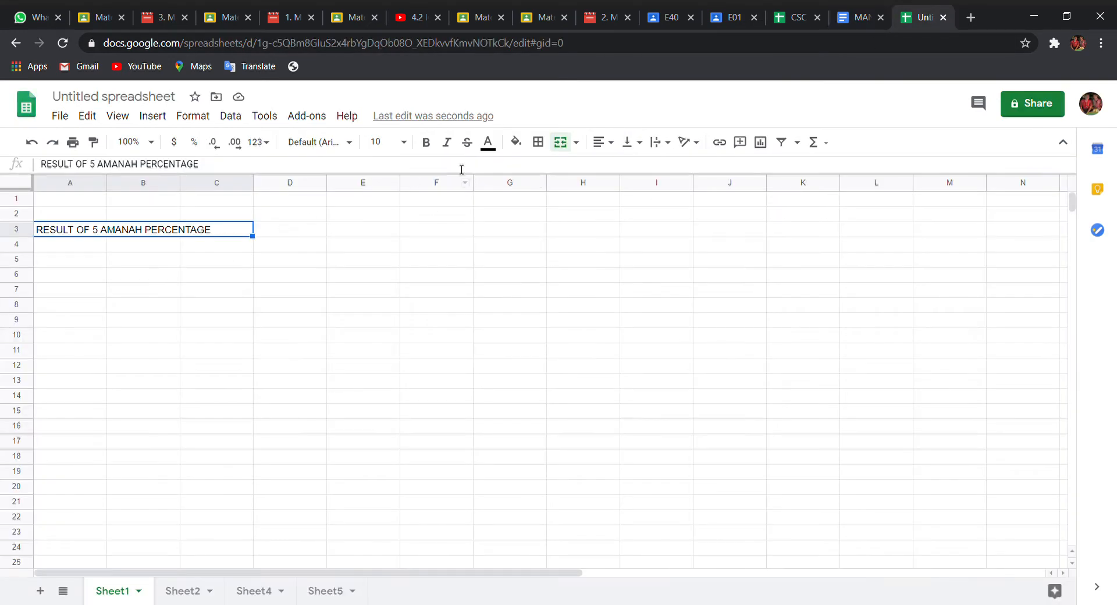
pyautogui.click(842, 11)
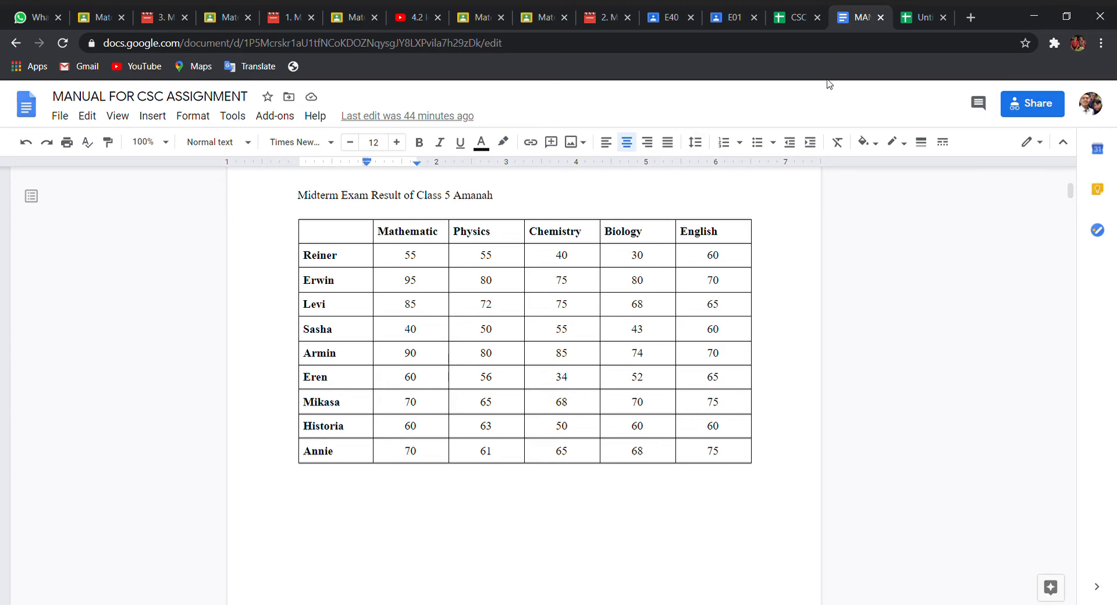
pyautogui.click(930, 22)
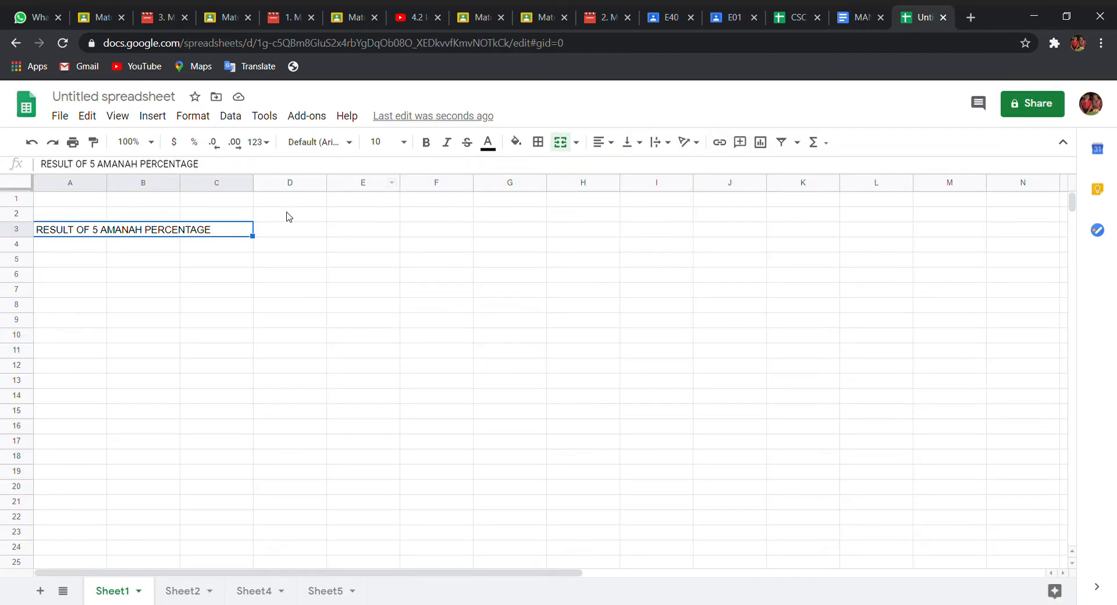
# Step: Enter the first names of the first two students in the exam table, in capitals, in cells A5 and A6
pyautogui.click(70, 268)
pyautogui.write('RINENR')
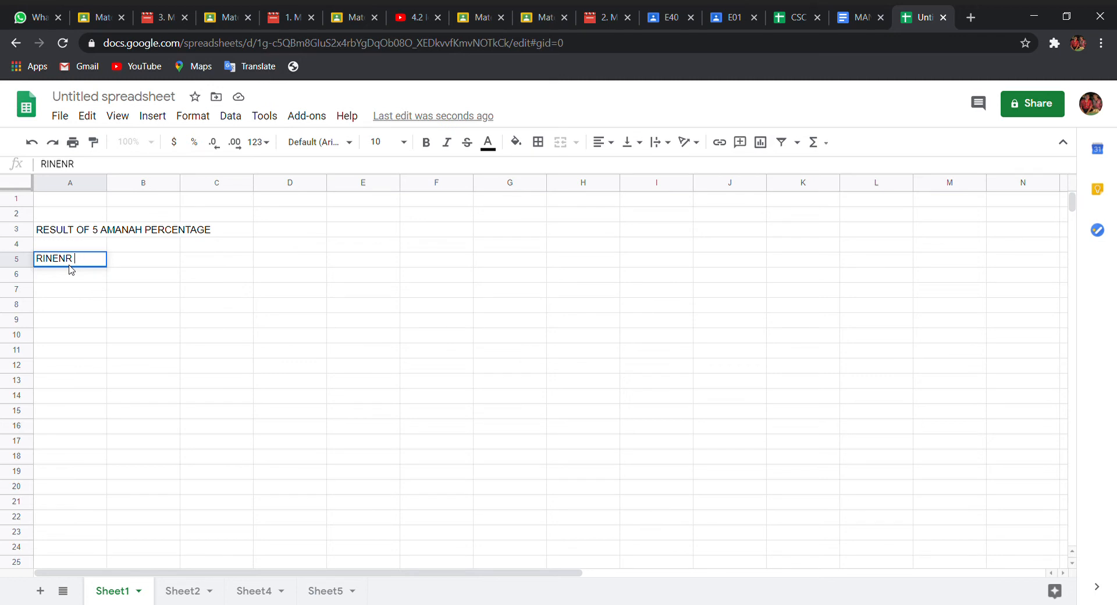
pyautogui.press('BackSpace')
pyautogui.press('BackSpace')
pyautogui.press('BackSpace')
pyautogui.press('BackSpace')
pyautogui.press('BackSpace')
pyautogui.write('ENER')
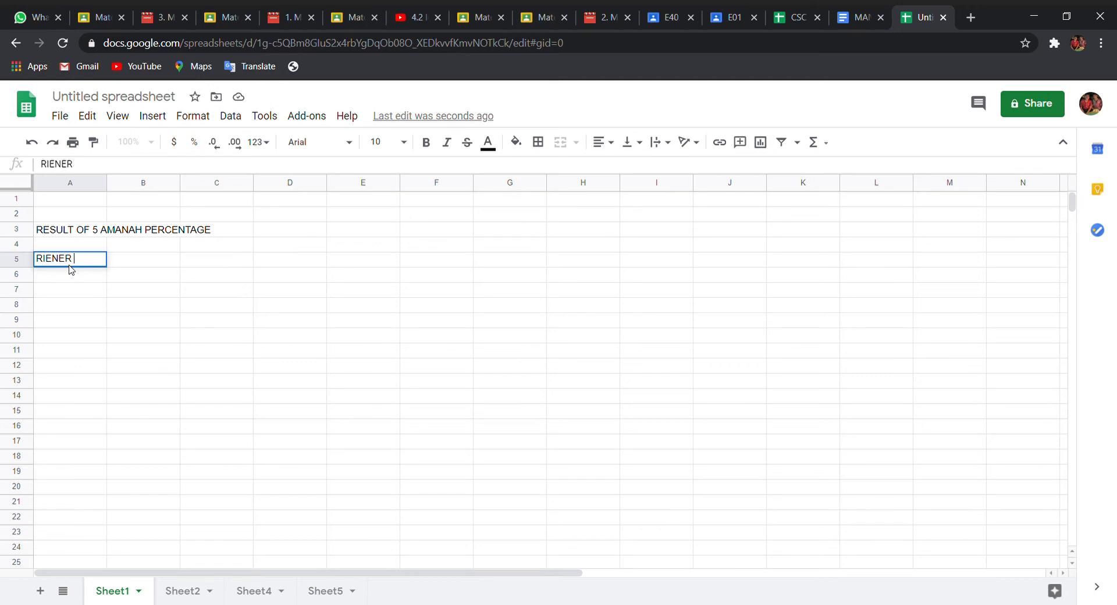
pyautogui.press('Return')
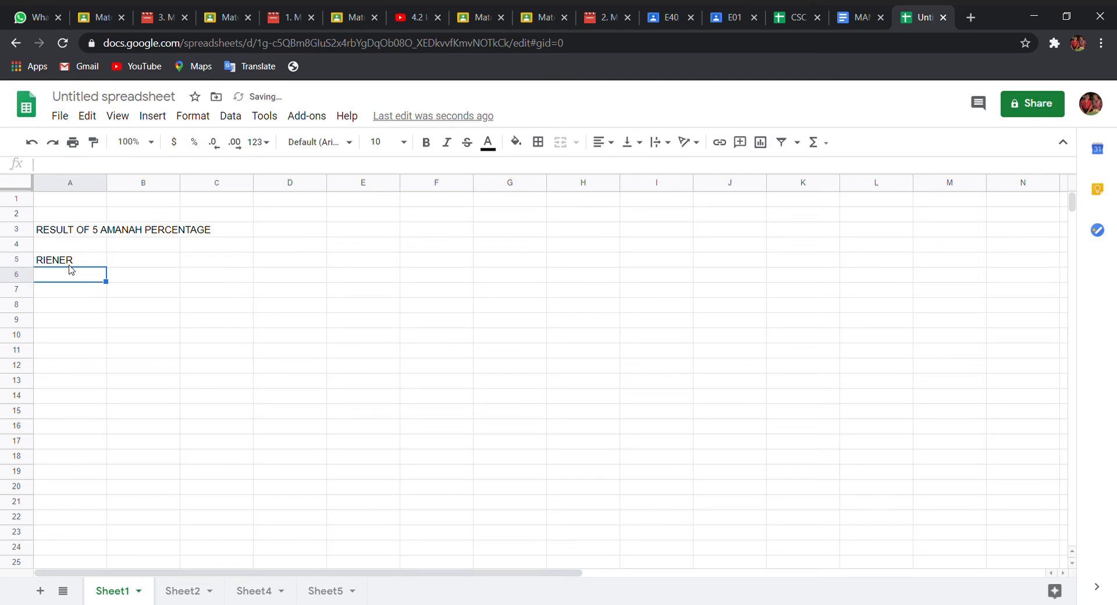
pyautogui.write('ERWIN')
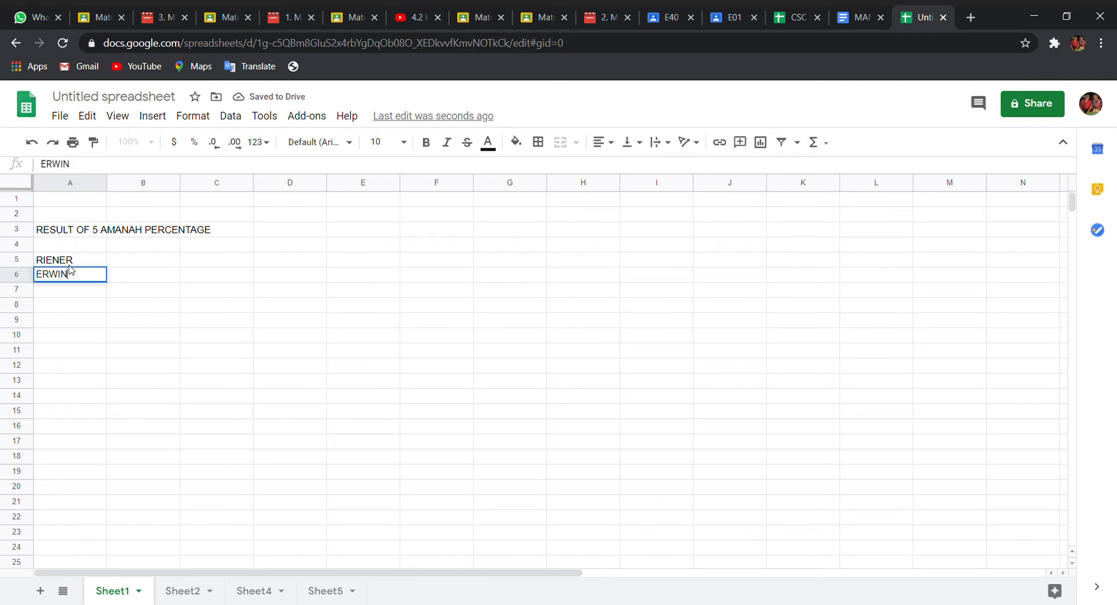
pyautogui.press('Return')
# Step: Enter the third and fourth students' names in capitals in cells A7 and A8, consulting the result table in the assignment manual
pyautogui.write('LE')
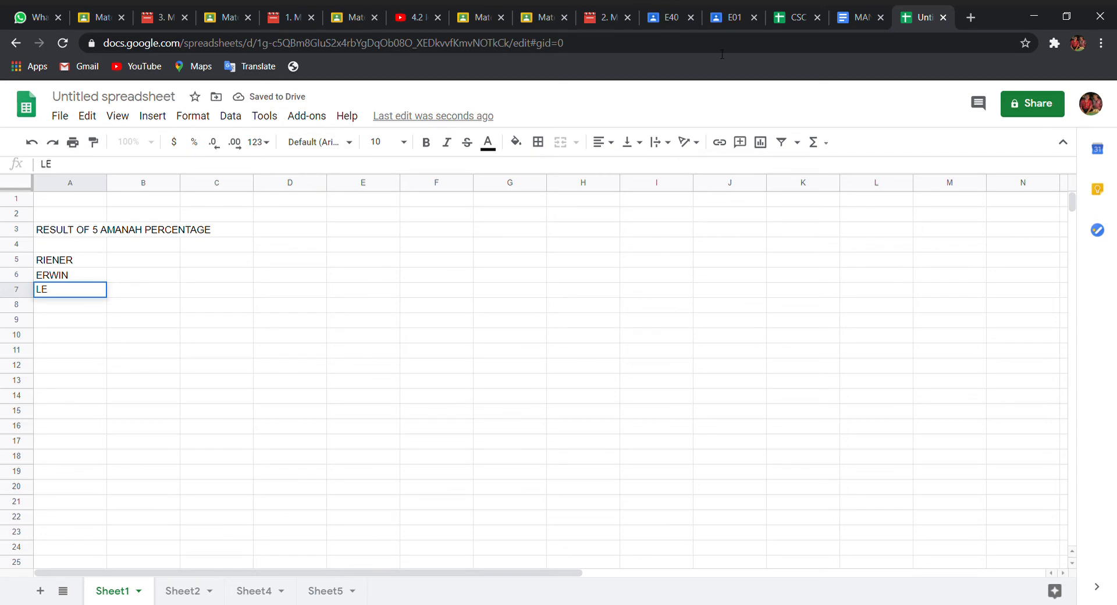
pyautogui.click(852, 10)
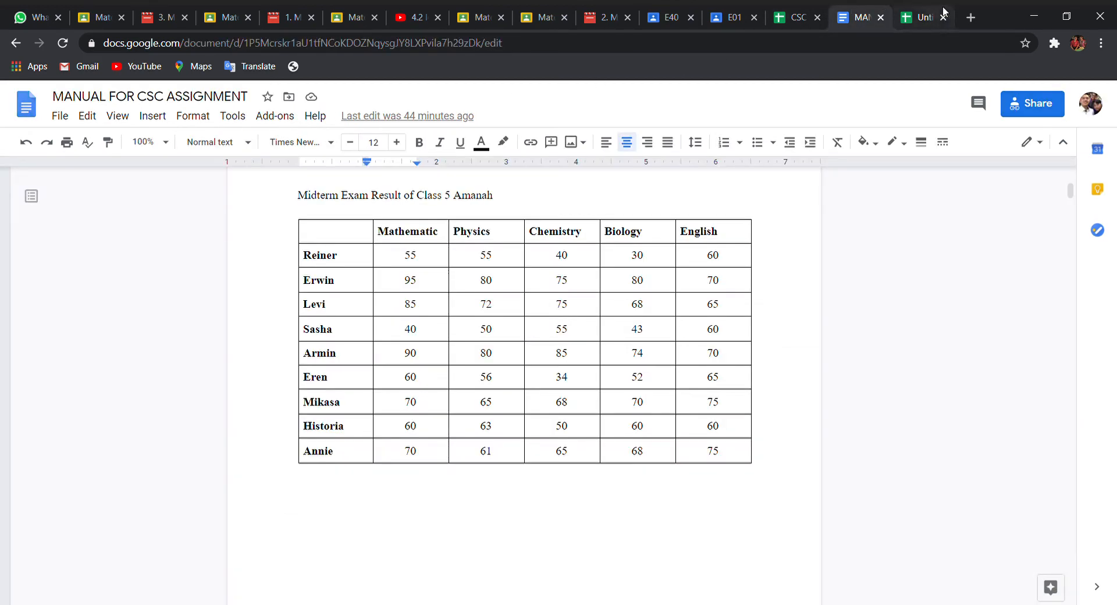
pyautogui.click(926, 18)
pyautogui.write('V')
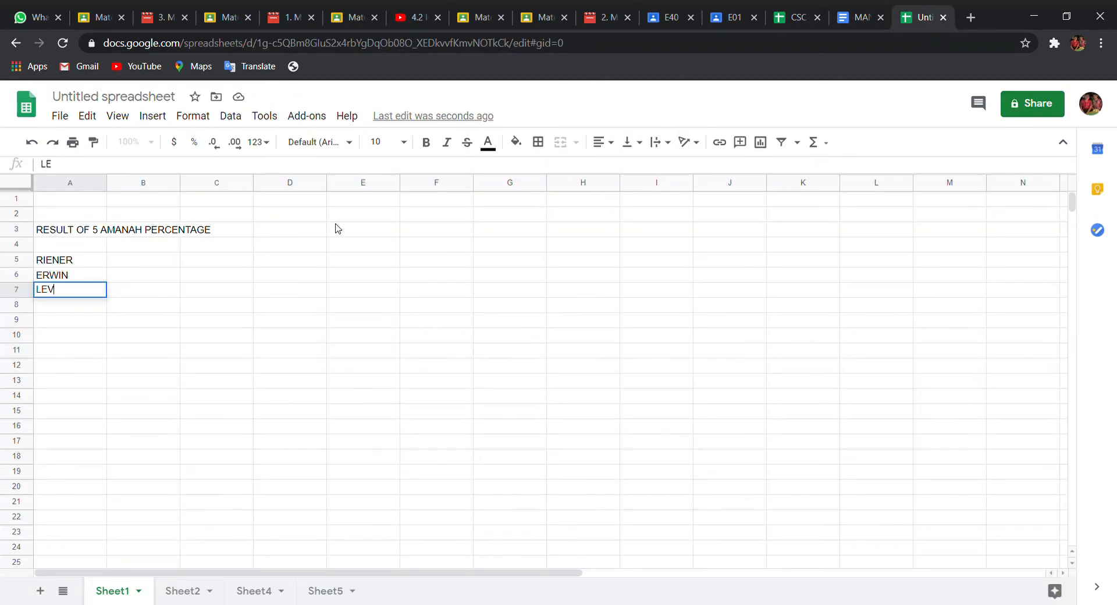
pyautogui.write('I')
pyautogui.press('Return')
pyautogui.write('S')
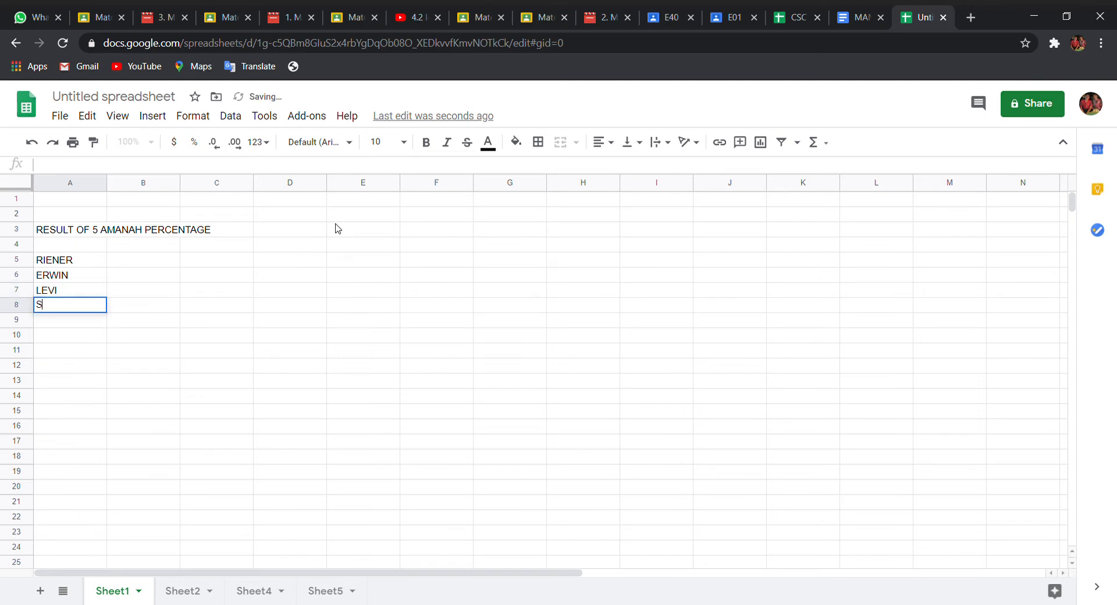
pyautogui.write('ASHA')
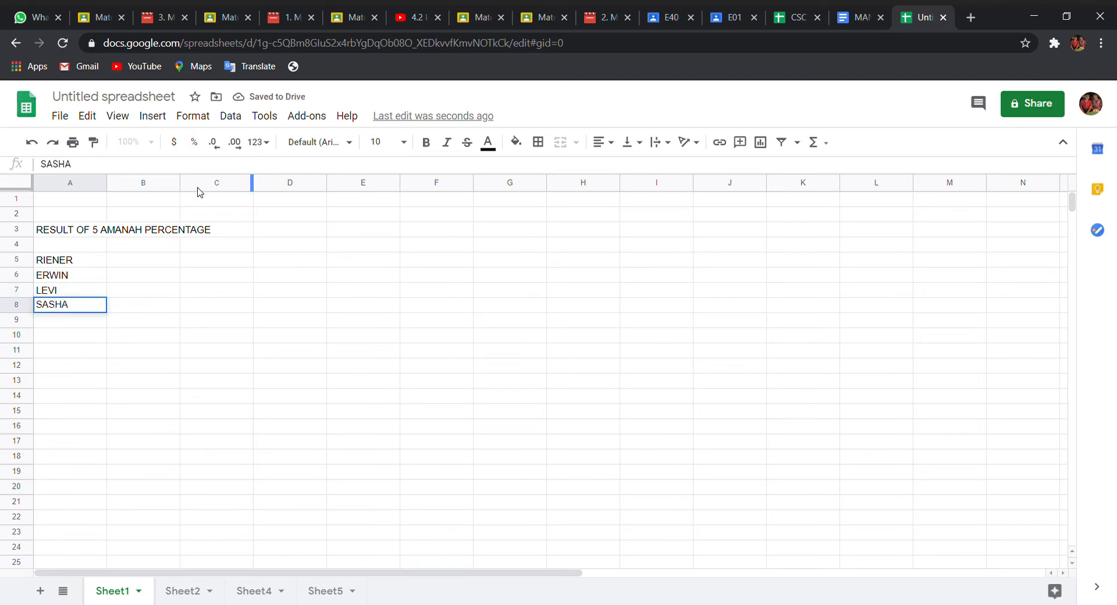
pyautogui.press('Tab')
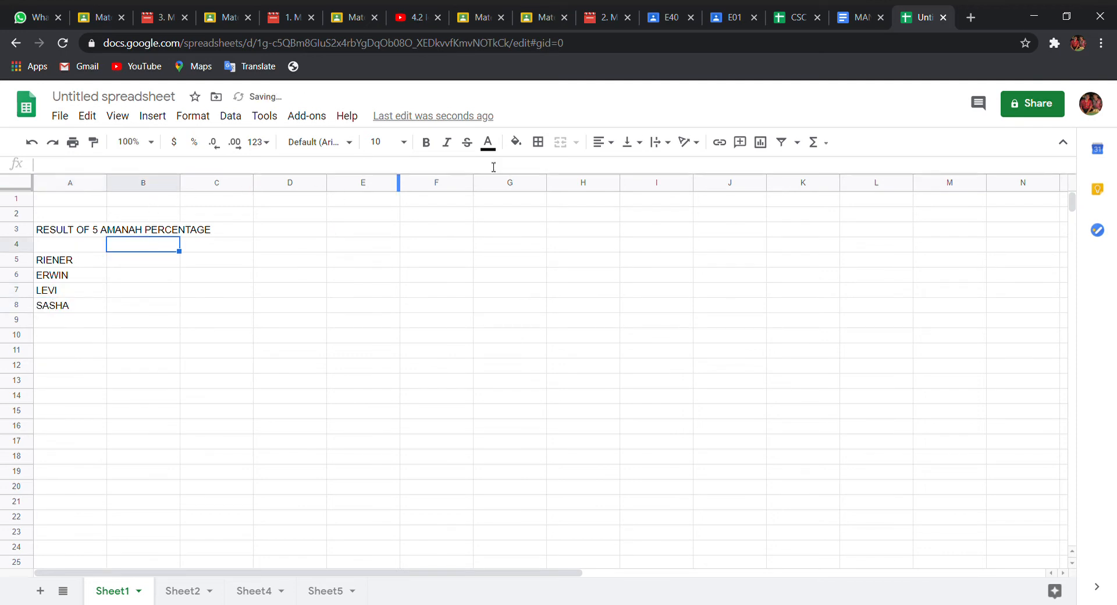
# Step: Check the subject headings in the assignment manual and enter "MATHEMATIC" in cell B4 of the untitled spreadsheet
pyautogui.click(865, 13)
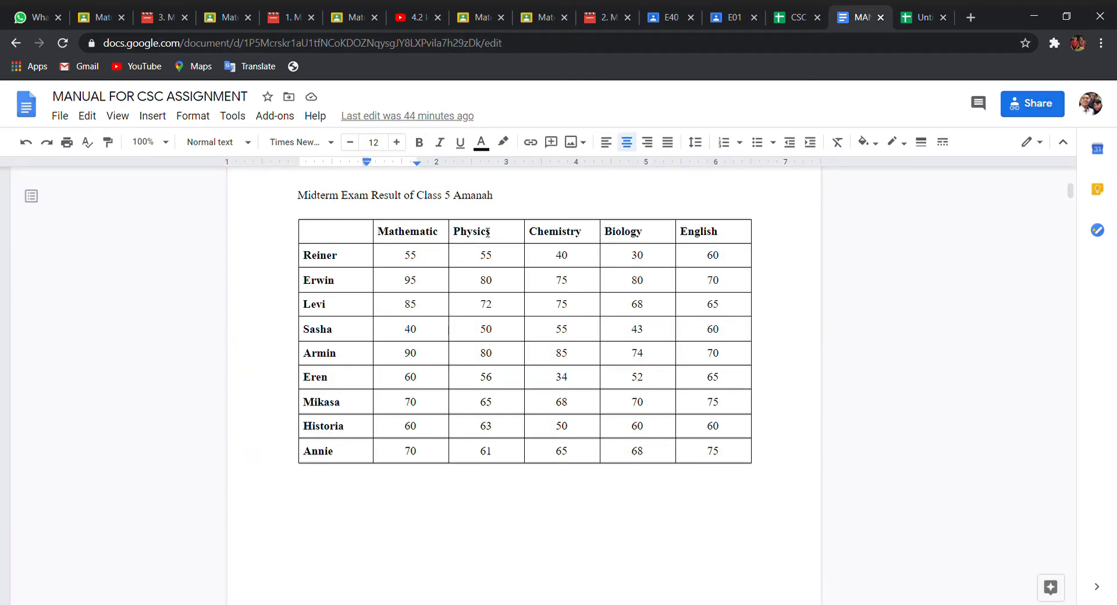
pyautogui.click(911, 11)
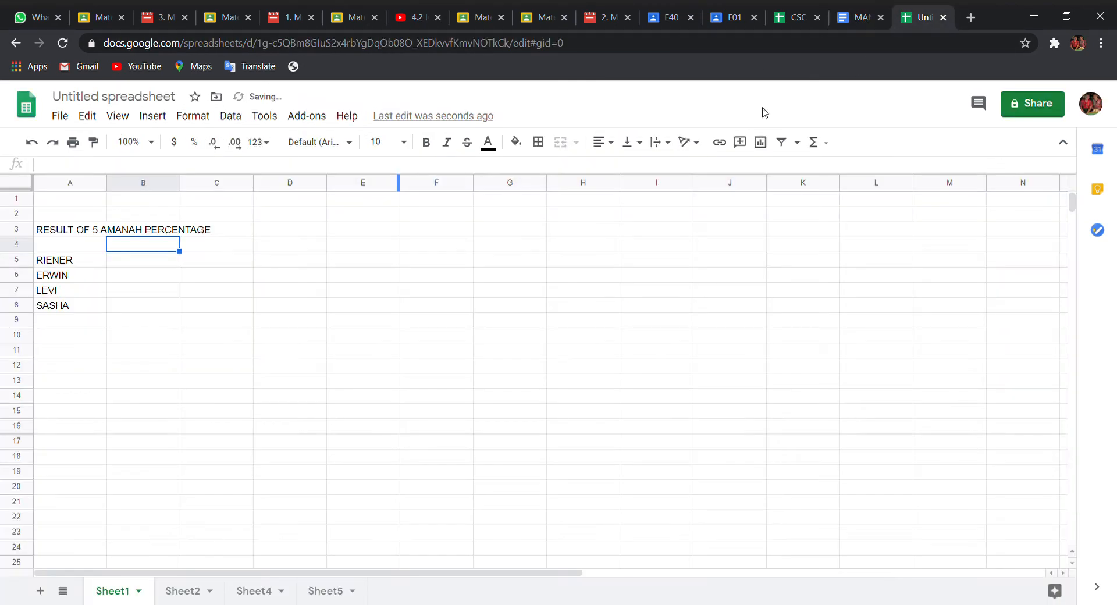
pyautogui.write('MATEM')
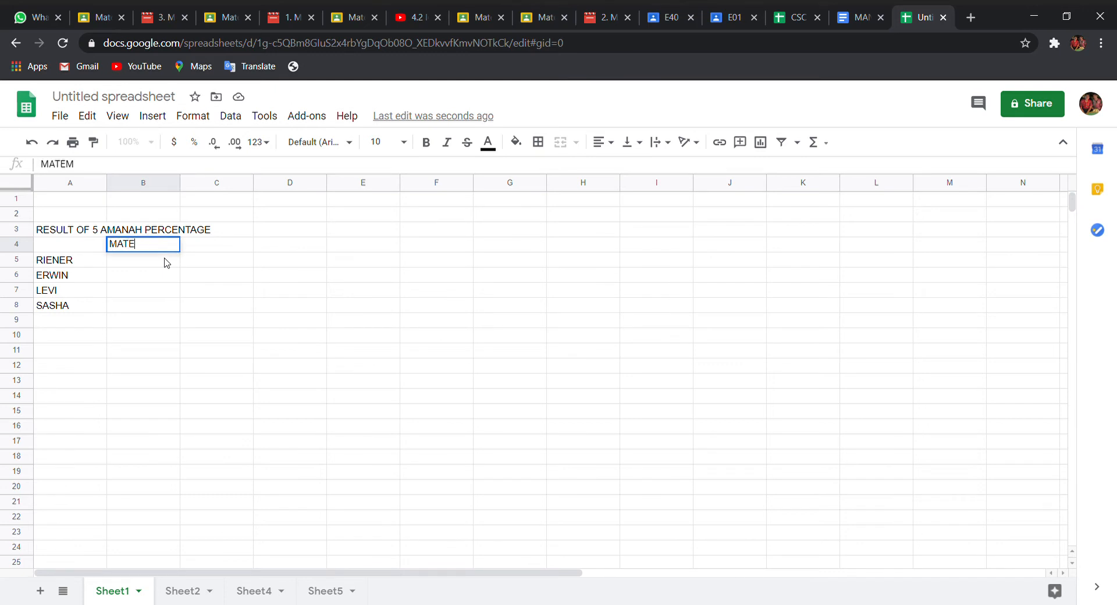
pyautogui.press('BackSpace')
pyautogui.write('HEMAT')
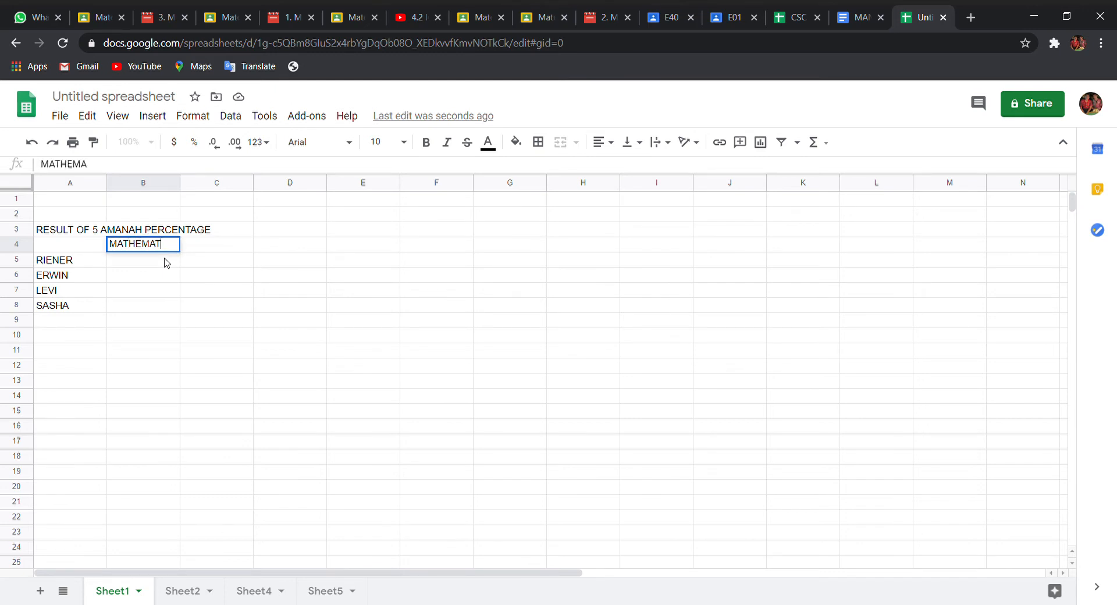
pyautogui.write('IC')
# Step: Enter the subject headings "PHYSICE" in cell C4 and "CHEMISTRY" in cell D4
pyautogui.click(215, 248)
pyautogui.write('P')
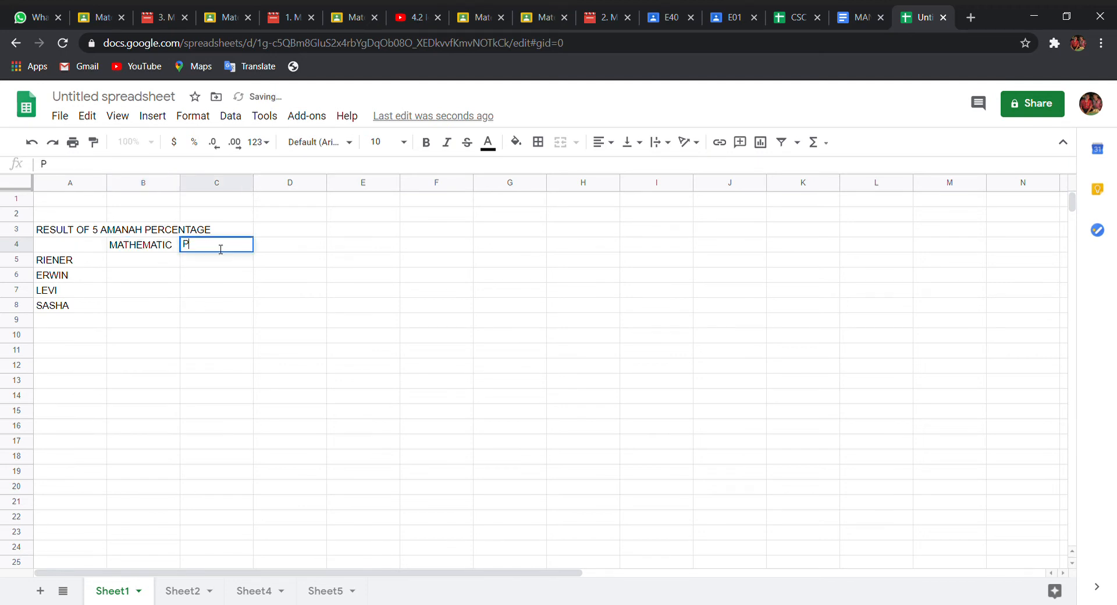
pyautogui.write('HYSICE')
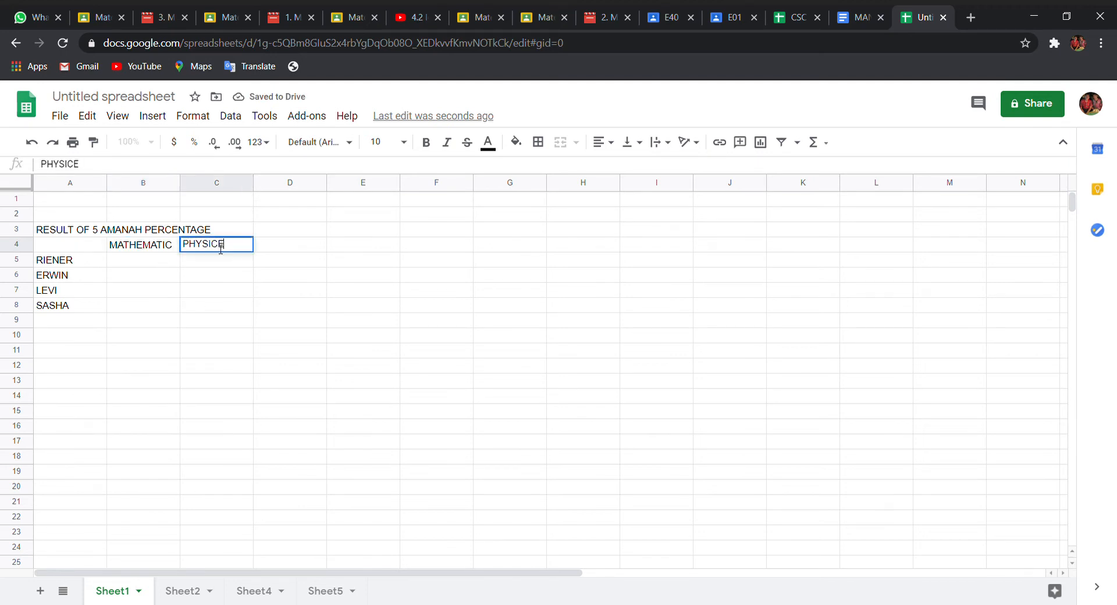
pyautogui.click(335, 240)
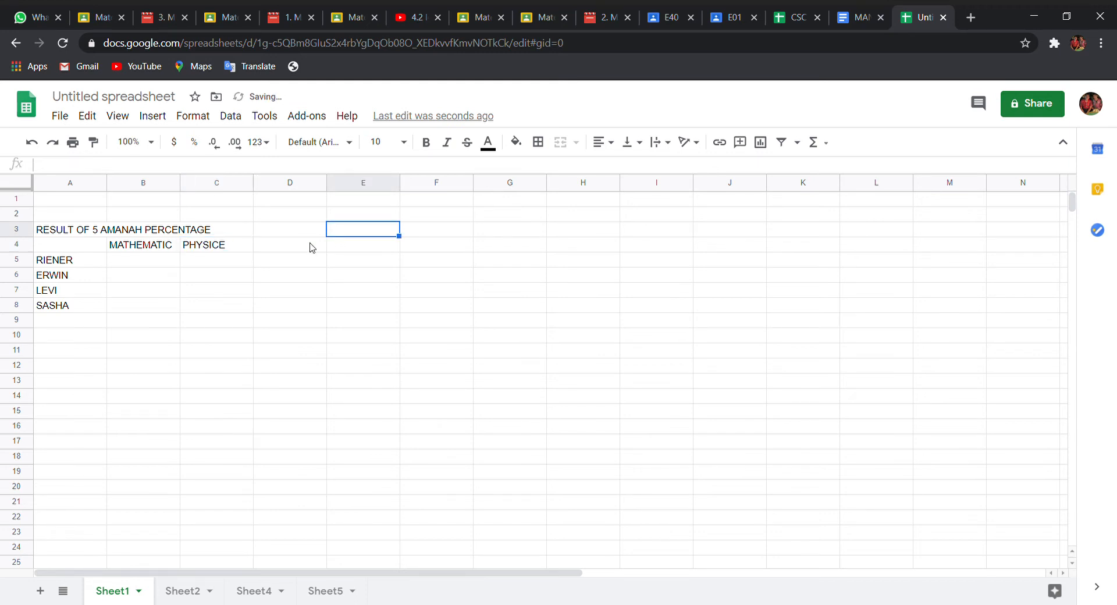
pyautogui.click(284, 250)
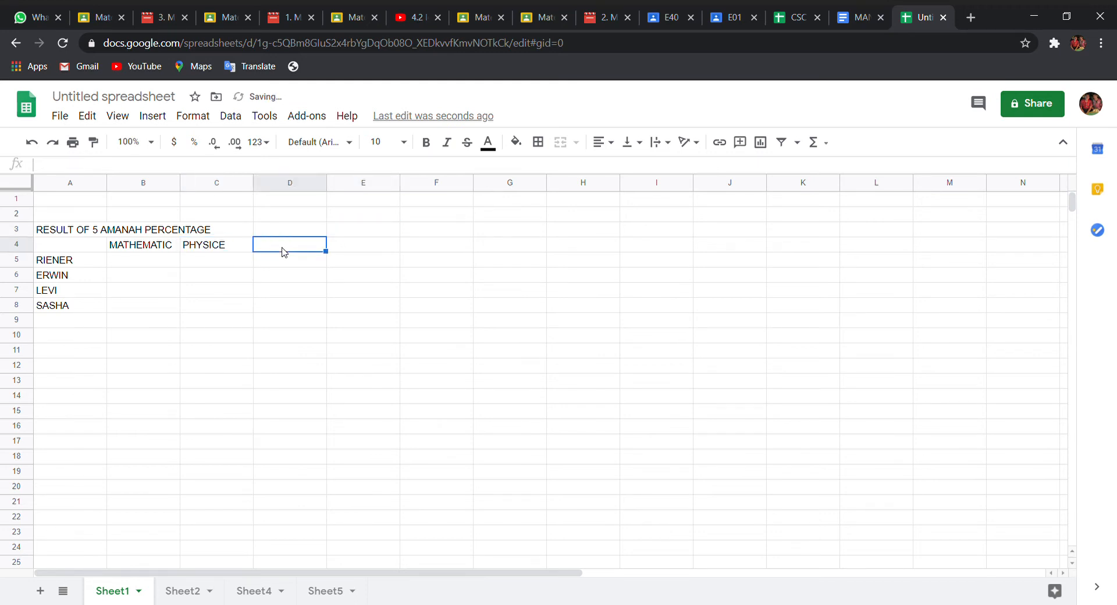
pyautogui.write('CHEMIS')
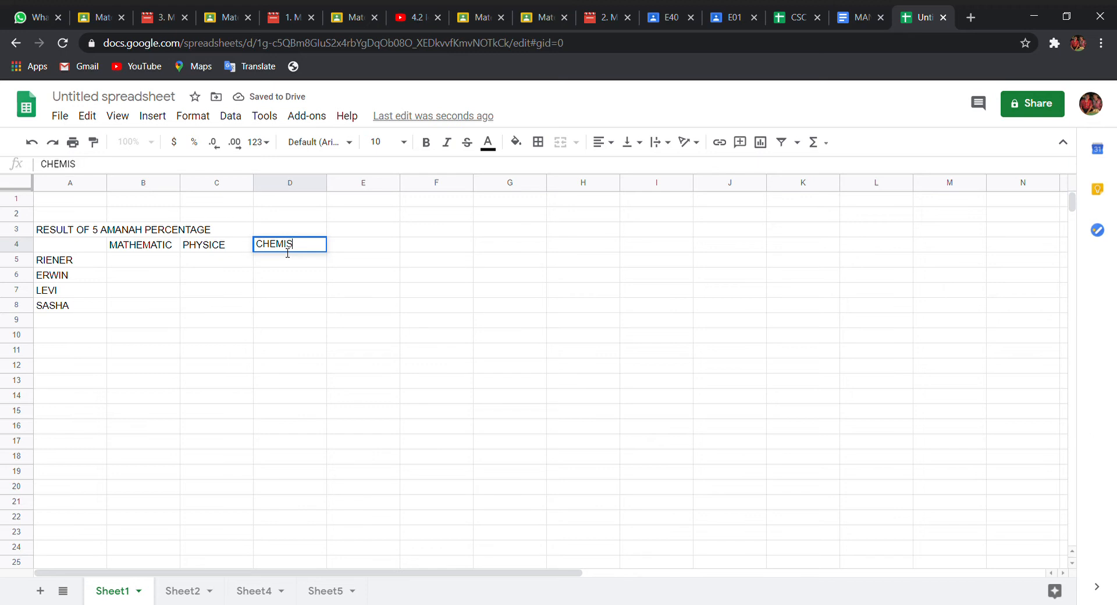
pyautogui.write('TRY')
pyautogui.press('Return')
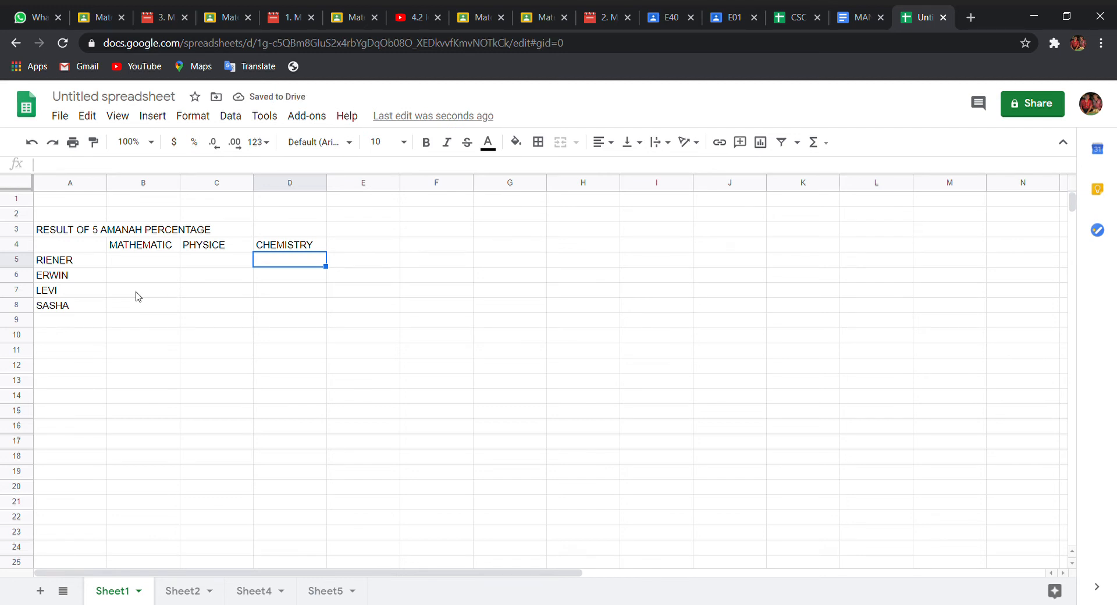
# Step: Apply borders to all cells of the table range A4 to D8
pyautogui.click(83, 244)
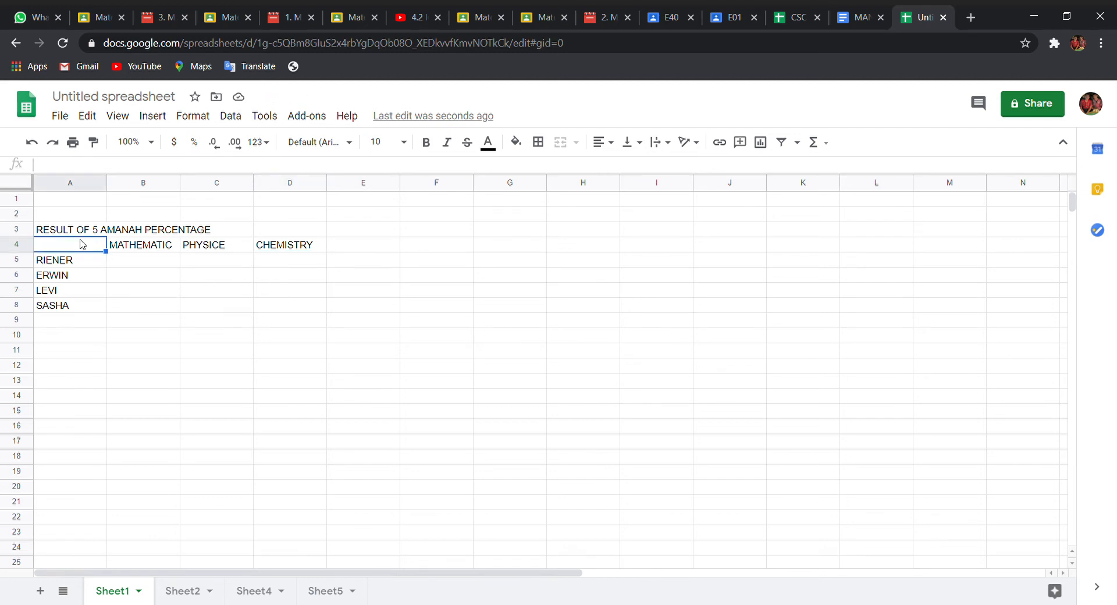
pyautogui.moveTo(82, 245); pyautogui.dragTo(297, 309)
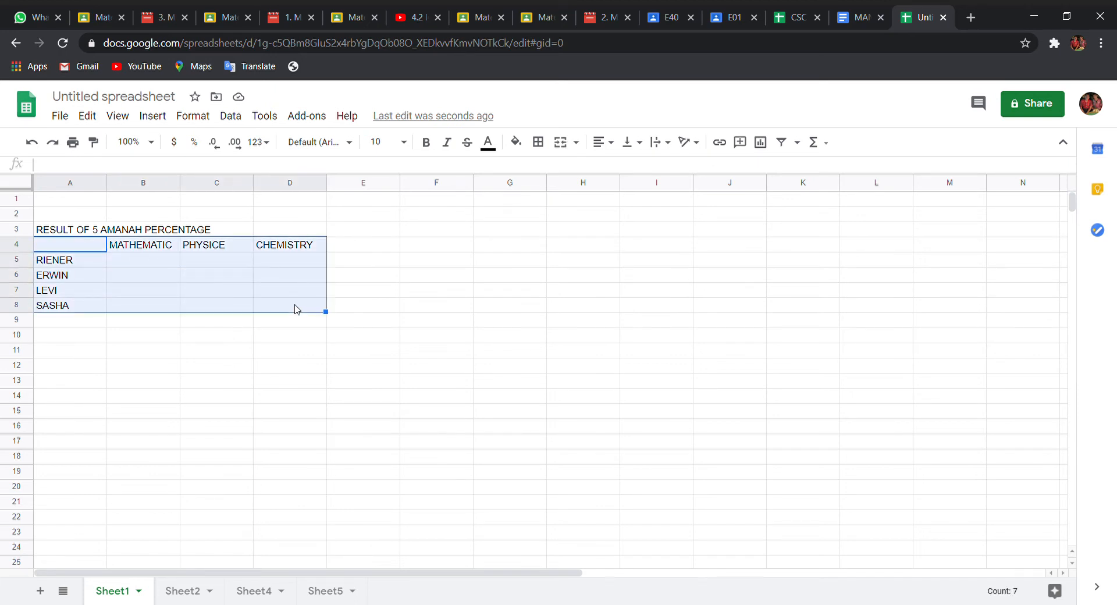
pyautogui.click(544, 149)
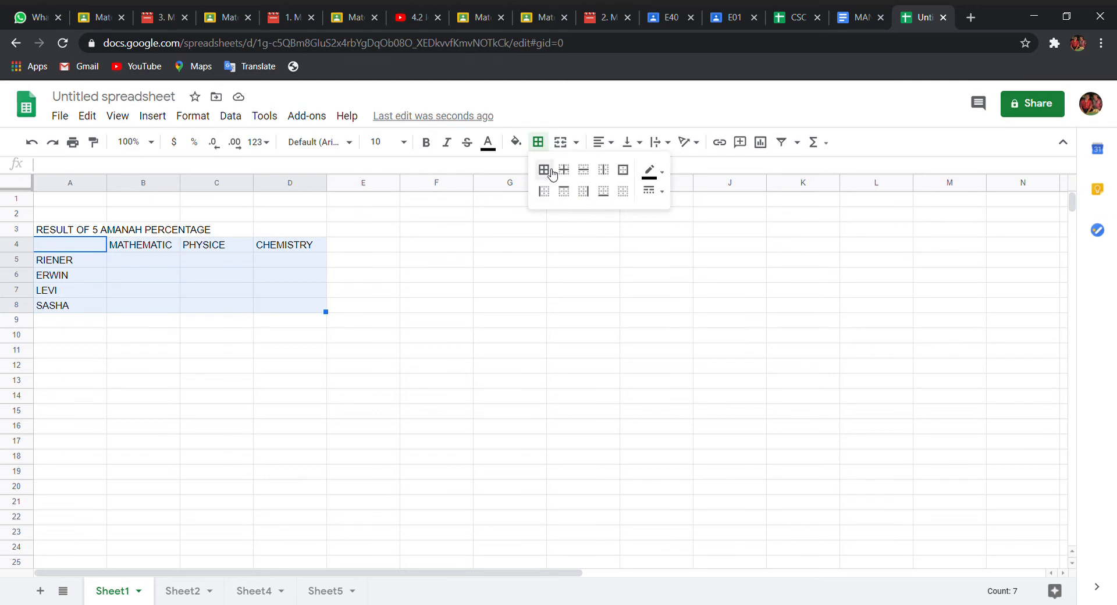
pyautogui.click(551, 171)
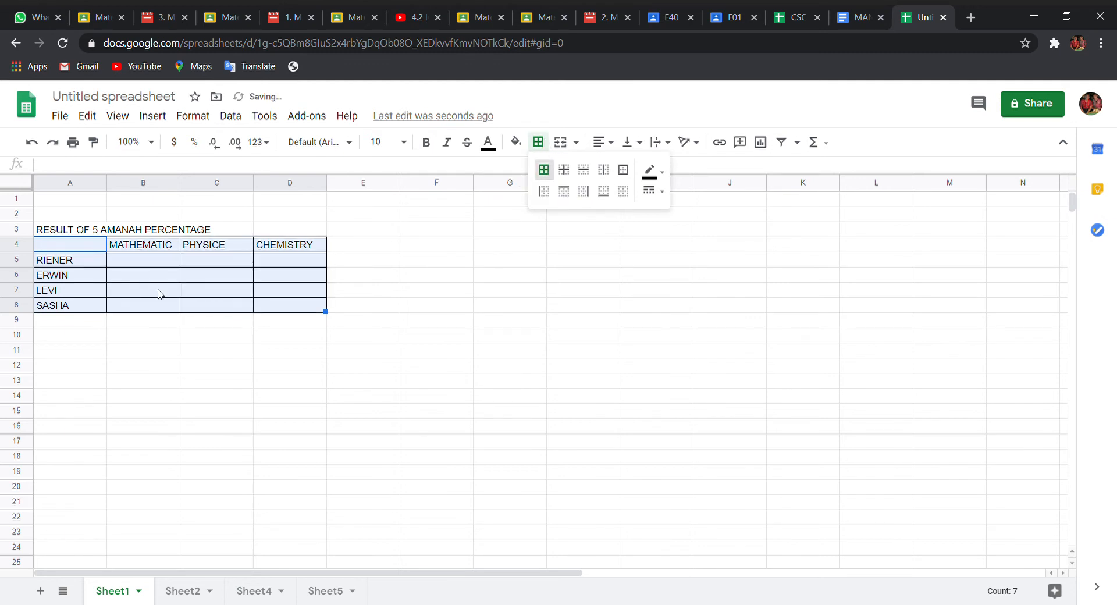
pyautogui.click(247, 384)
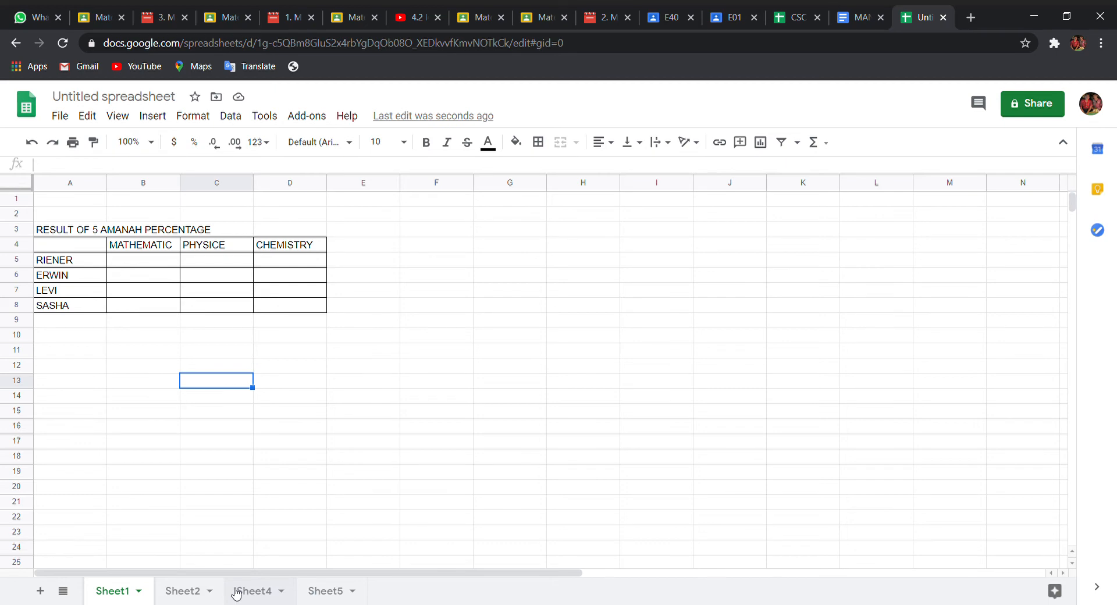
# Step: Switch to Sheet2 with the full result table and enter the column heading "TOTAL" in cell H3
pyautogui.click(192, 592)
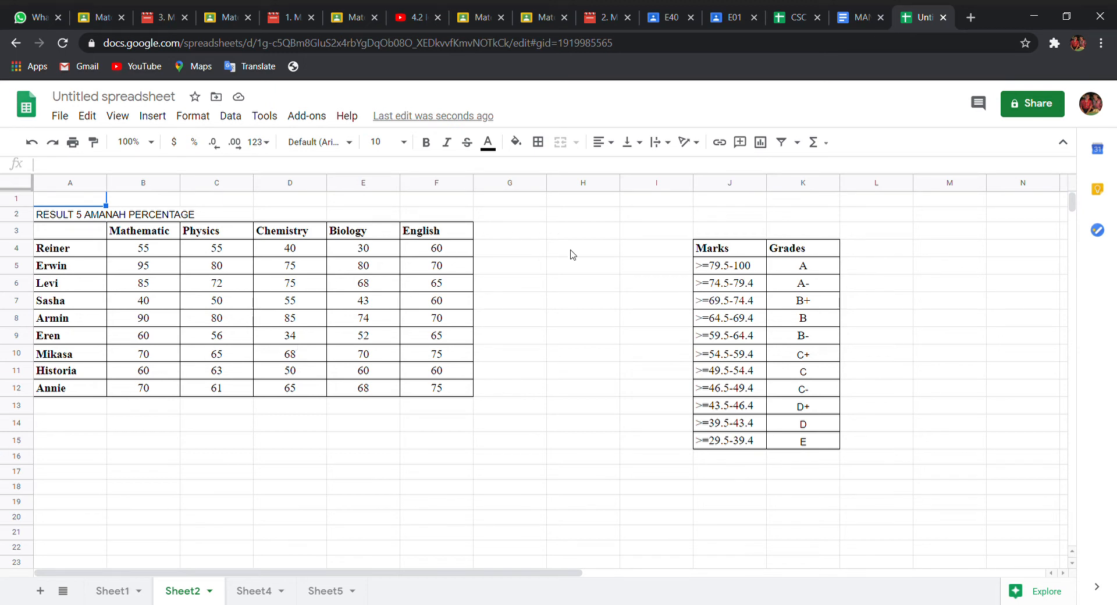
pyautogui.click(585, 237)
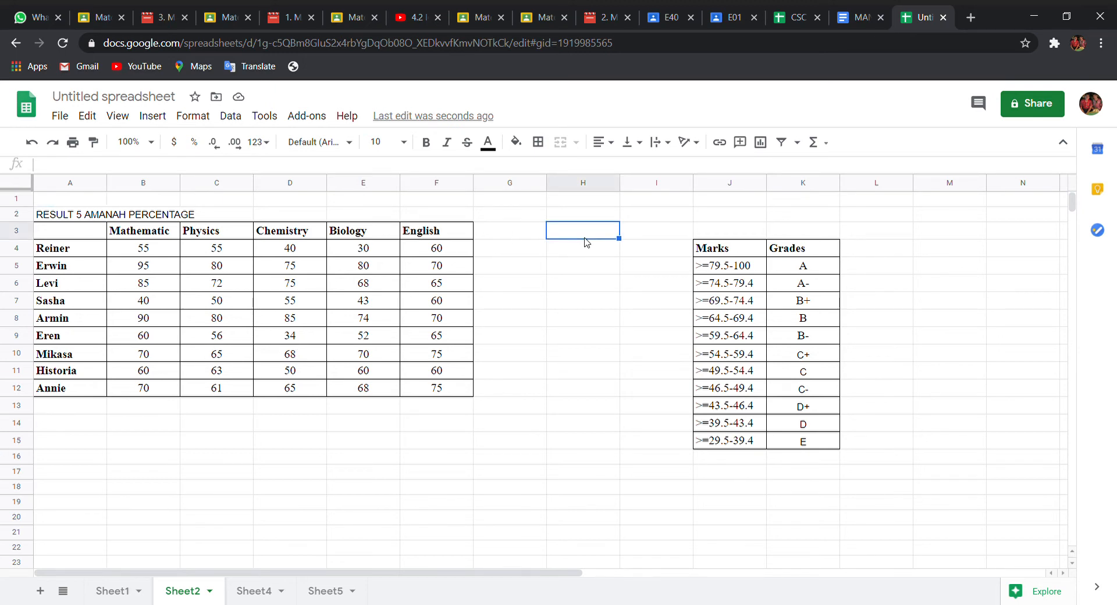
pyautogui.write('TOTAL')
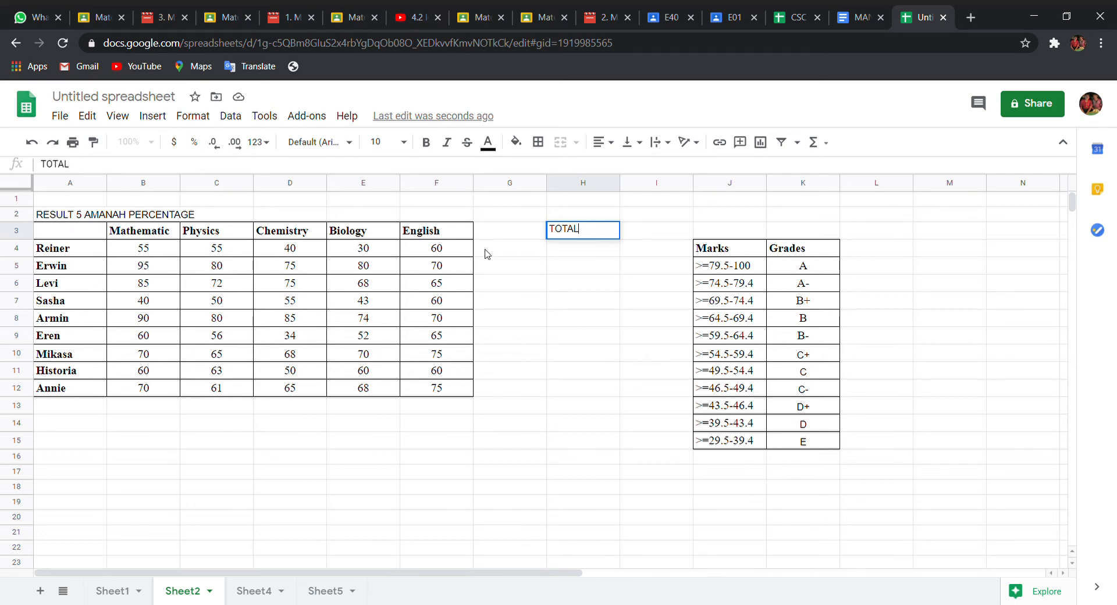
pyautogui.click(576, 251)
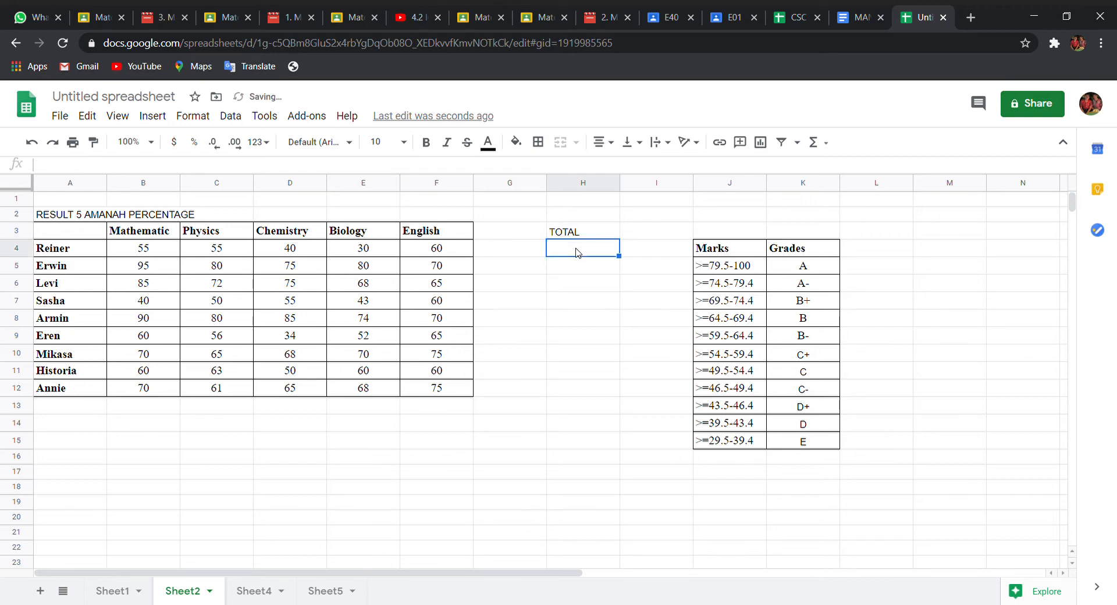
pyautogui.click(597, 230)
# Step: Insert a SUM function in cell H4 that totals the first student's marks in B4:F4
pyautogui.click(603, 248)
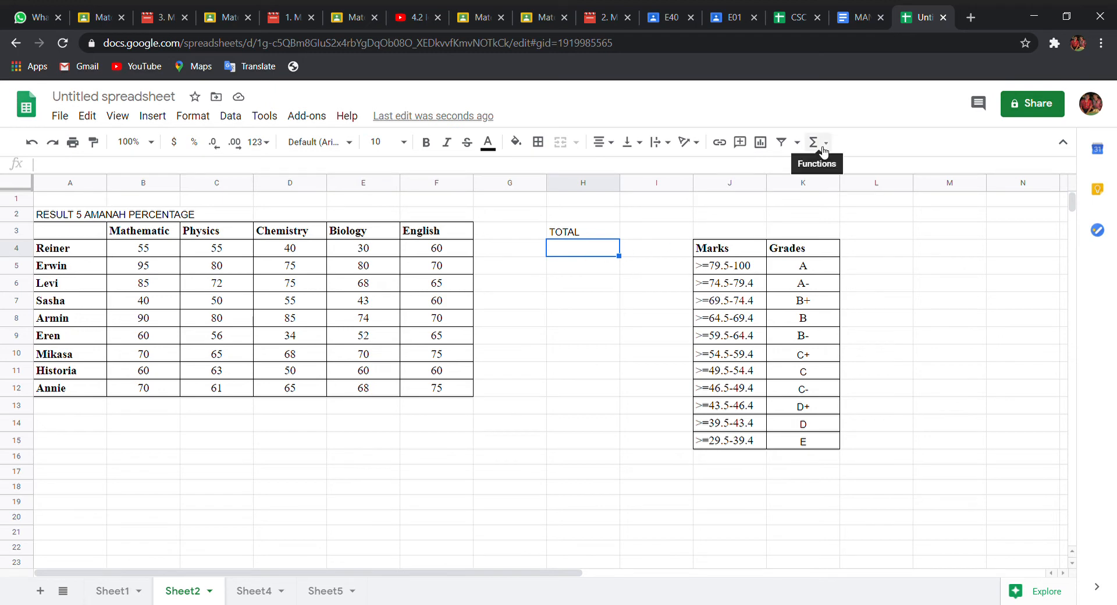
pyautogui.click(822, 144)
pyautogui.click(824, 172)
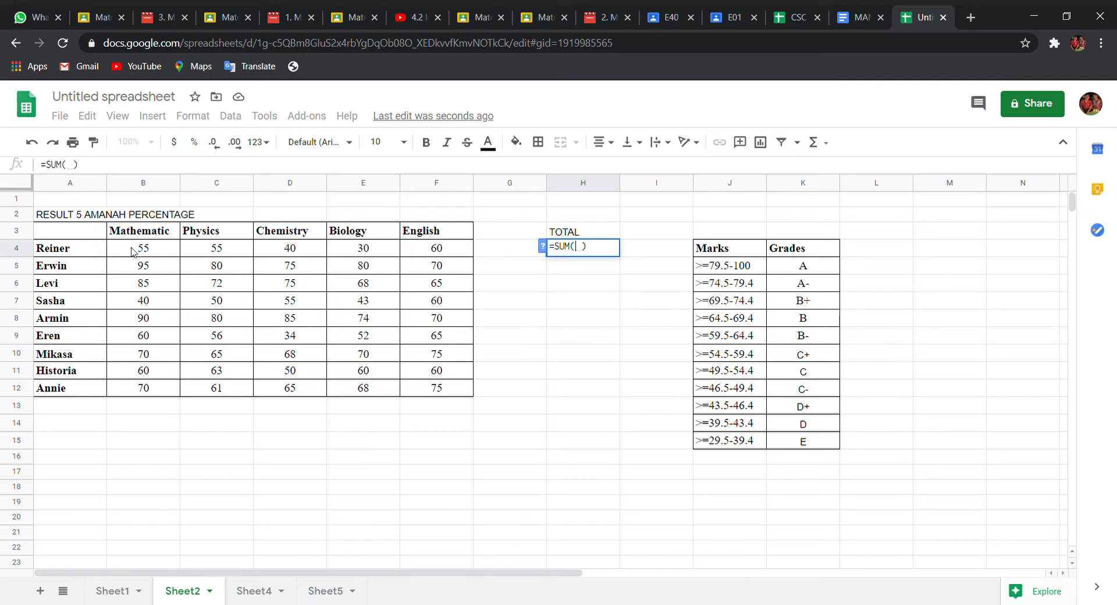
pyautogui.moveTo(133, 252); pyautogui.dragTo(445, 262)
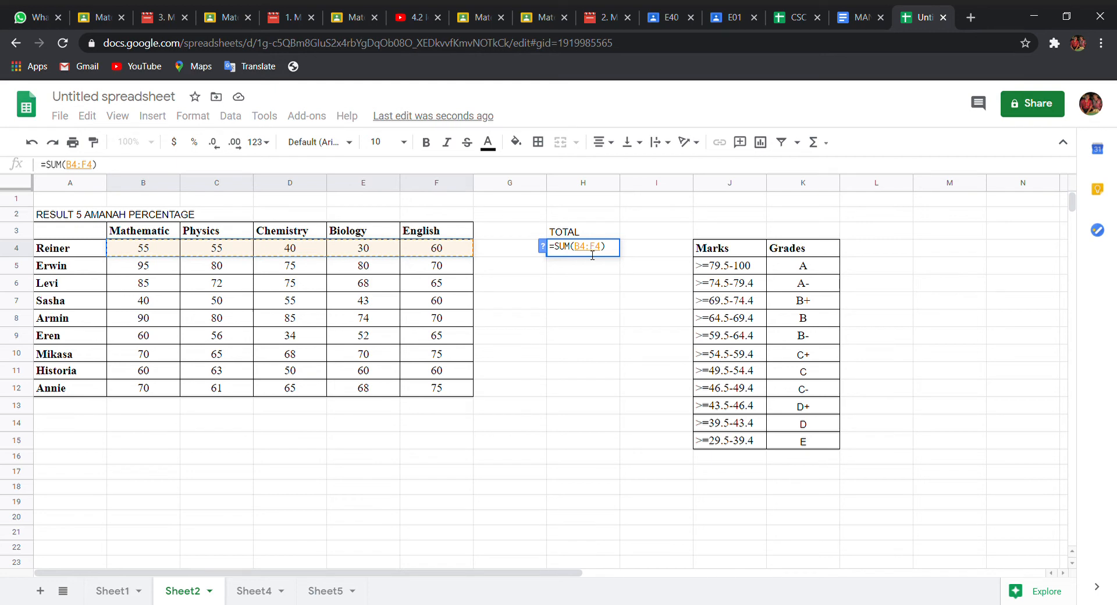
pyautogui.press('Return')
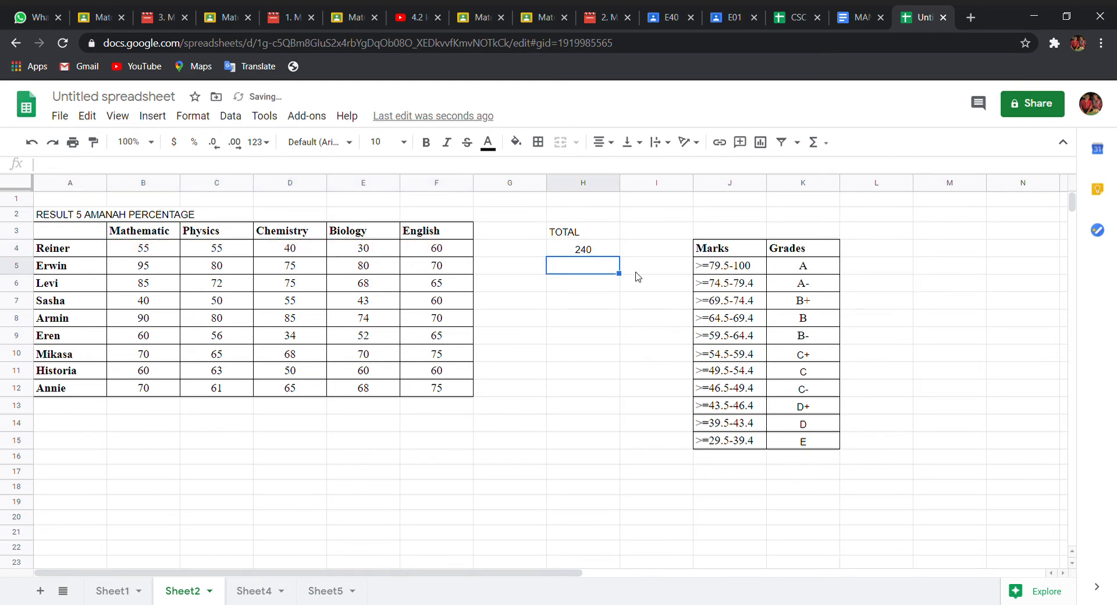
# Step: Fill the SUM formula from H4 down to H12 for all remaining students
pyautogui.click(603, 257)
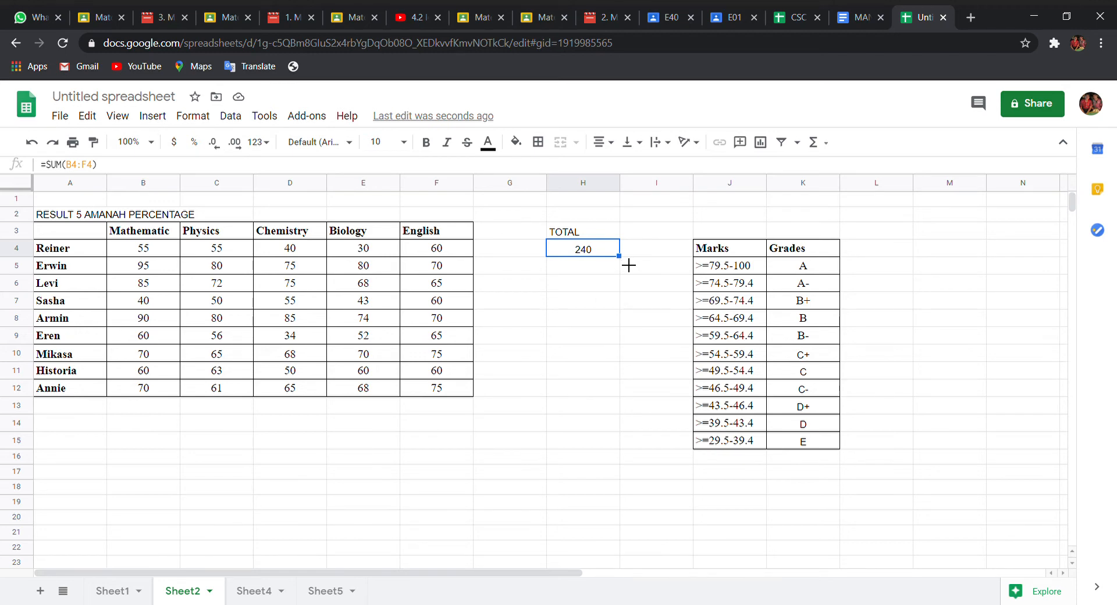
pyautogui.moveTo(629, 265); pyautogui.dragTo(604, 393)
pyautogui.click(516, 356)
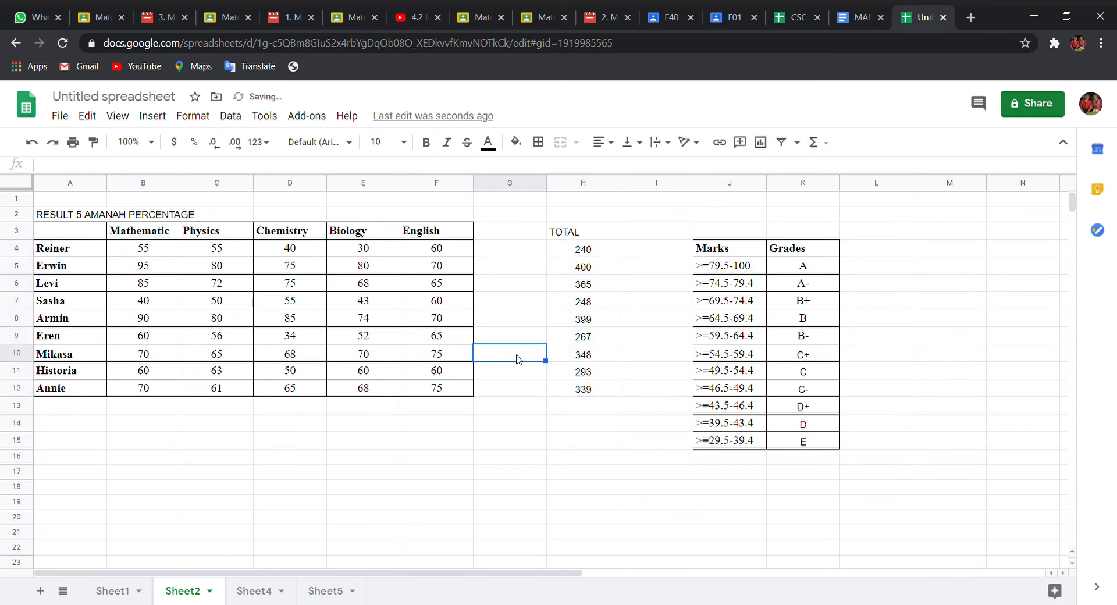
# Step: Apply borders to all cells of the TOTAL column, H3 to H12
pyautogui.click(518, 274)
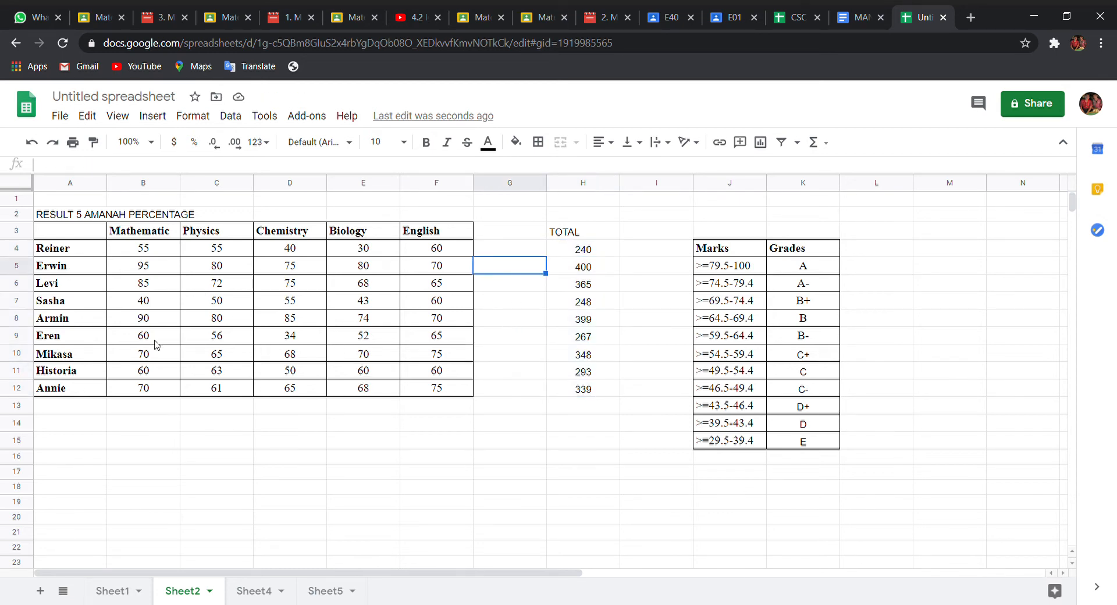
pyautogui.click(610, 247)
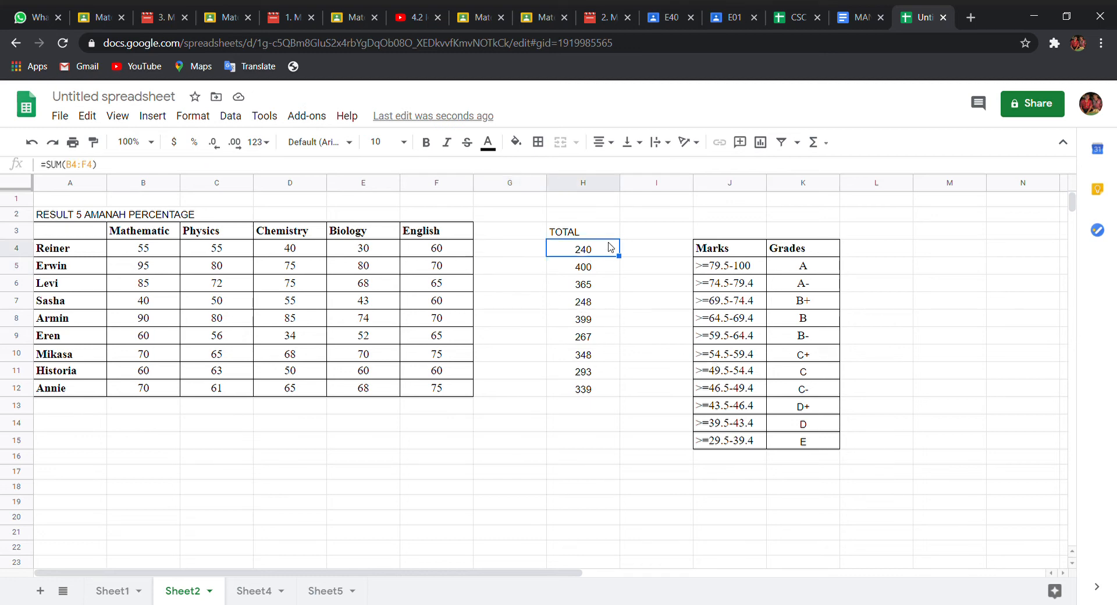
pyautogui.click(608, 232)
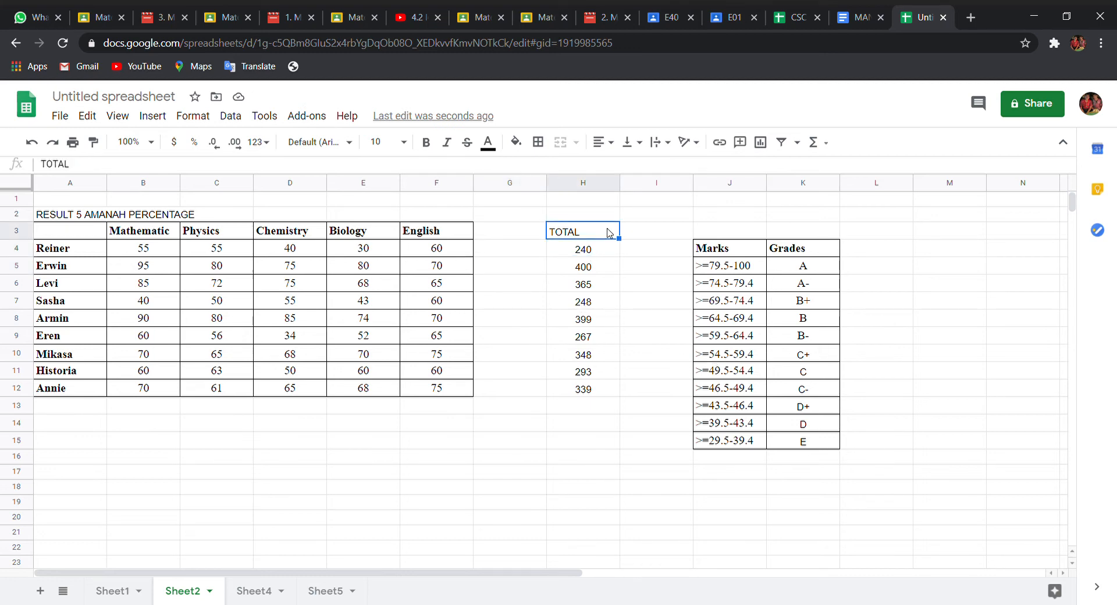
pyautogui.moveTo(608, 232); pyautogui.dragTo(593, 391)
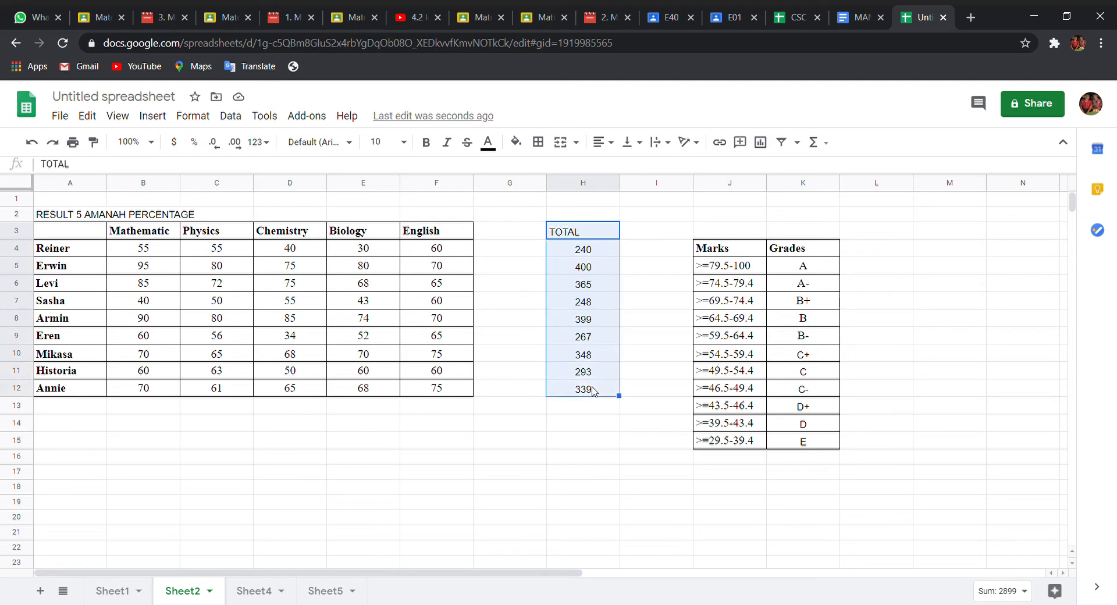
pyautogui.click(543, 143)
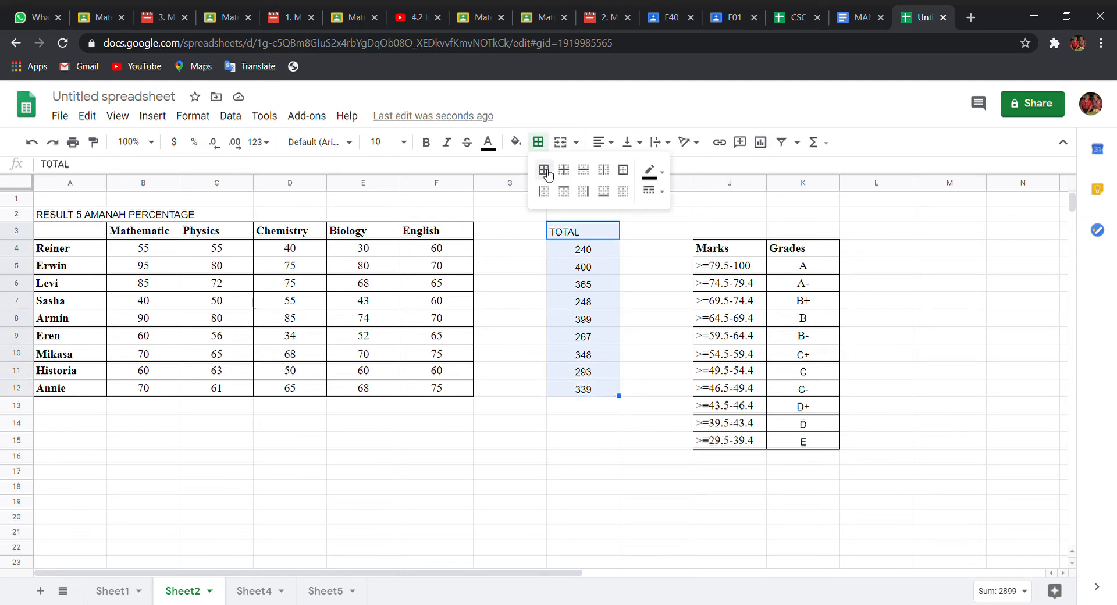
pyautogui.click(546, 173)
pyautogui.scroll(-1, 603, 324)
pyautogui.scroll(1, 604, 324)
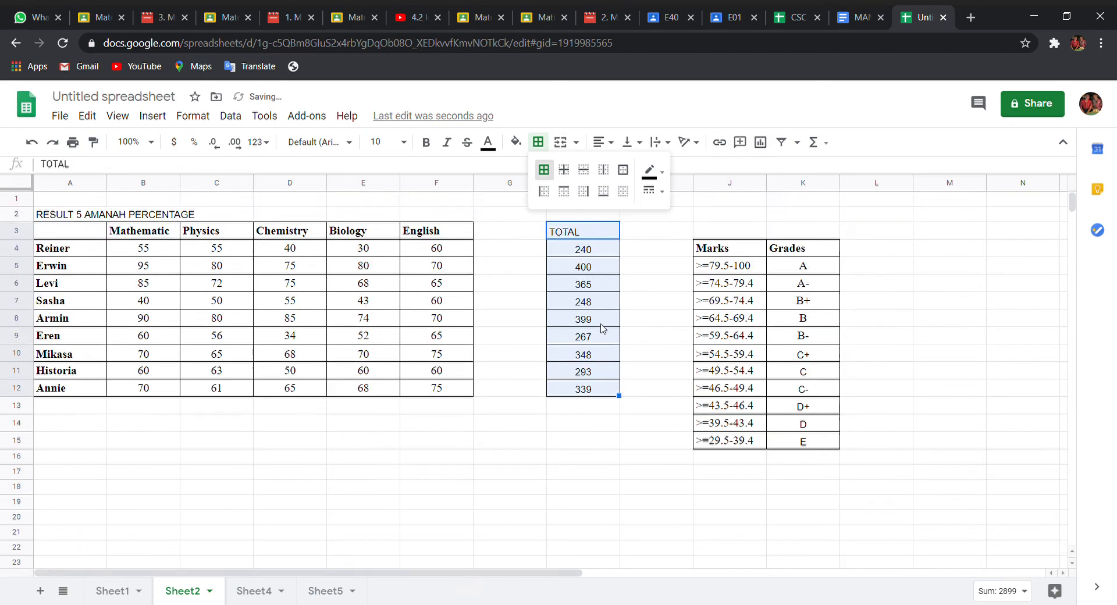
# Step: Enter the row labels AVERAGE, LOWEST and HIGHEST in cells A14, A15 and A16
pyautogui.click(93, 428)
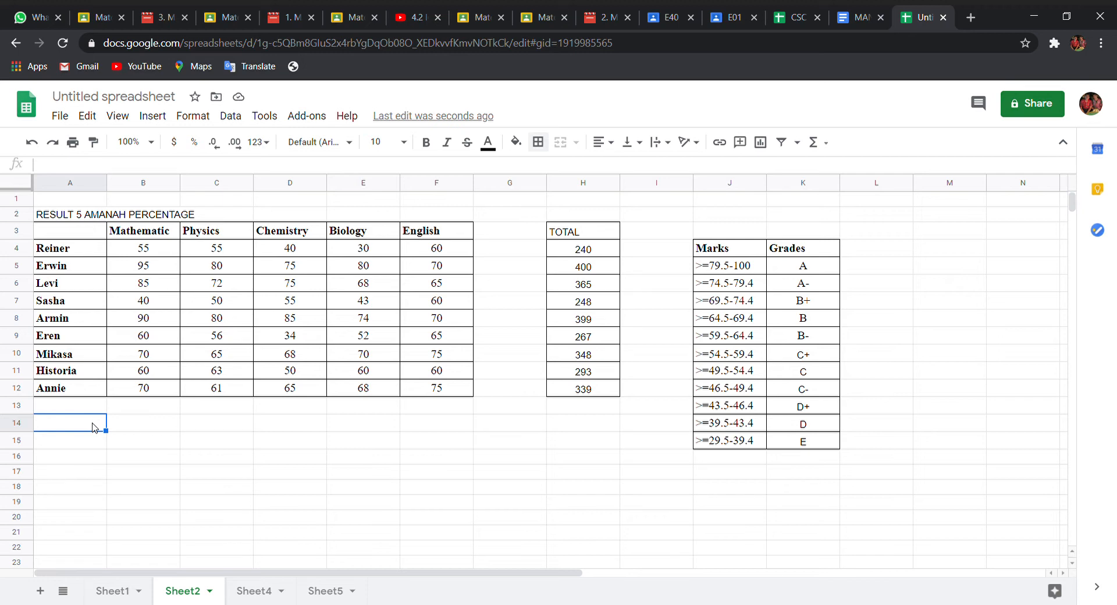
pyautogui.write('AVERAGE')
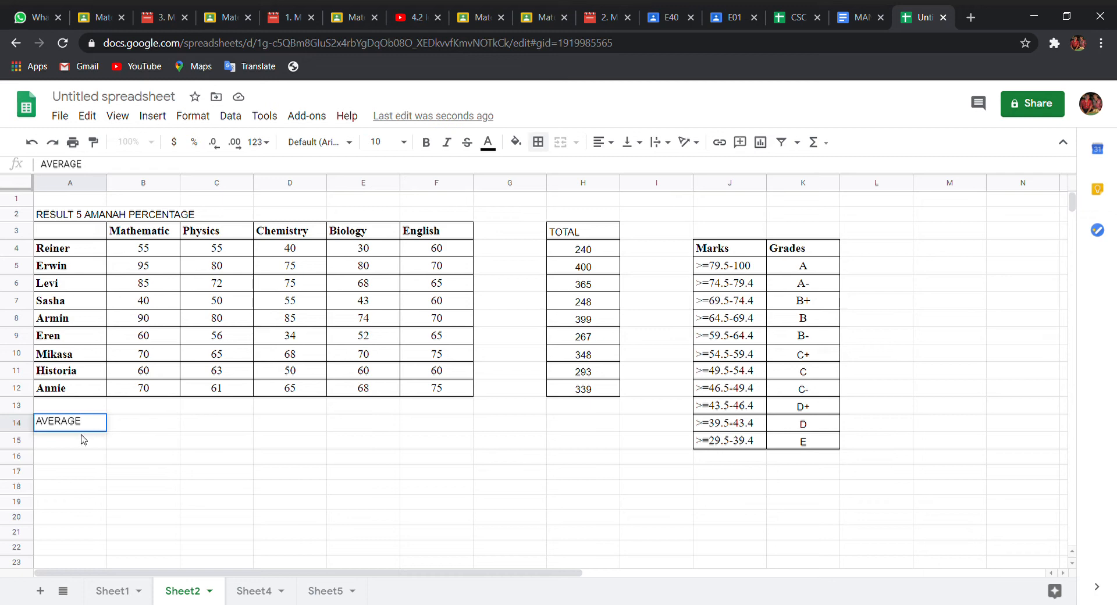
pyautogui.click(84, 439)
pyautogui.write('LOWEAT')
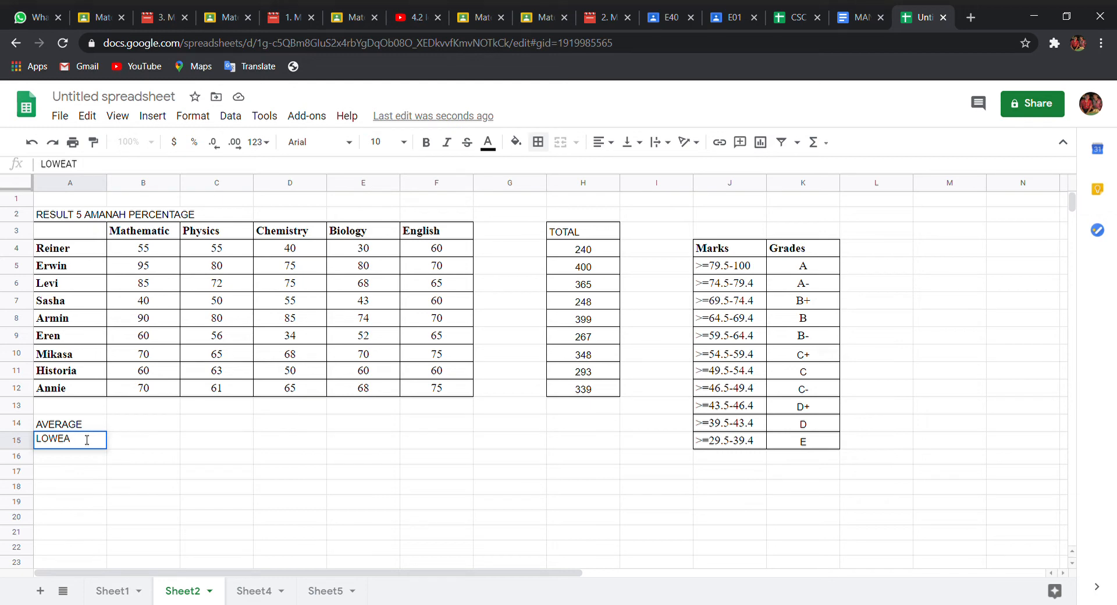
pyautogui.press('BackSpace')
pyautogui.press('BackSpace')
pyautogui.click(93, 457)
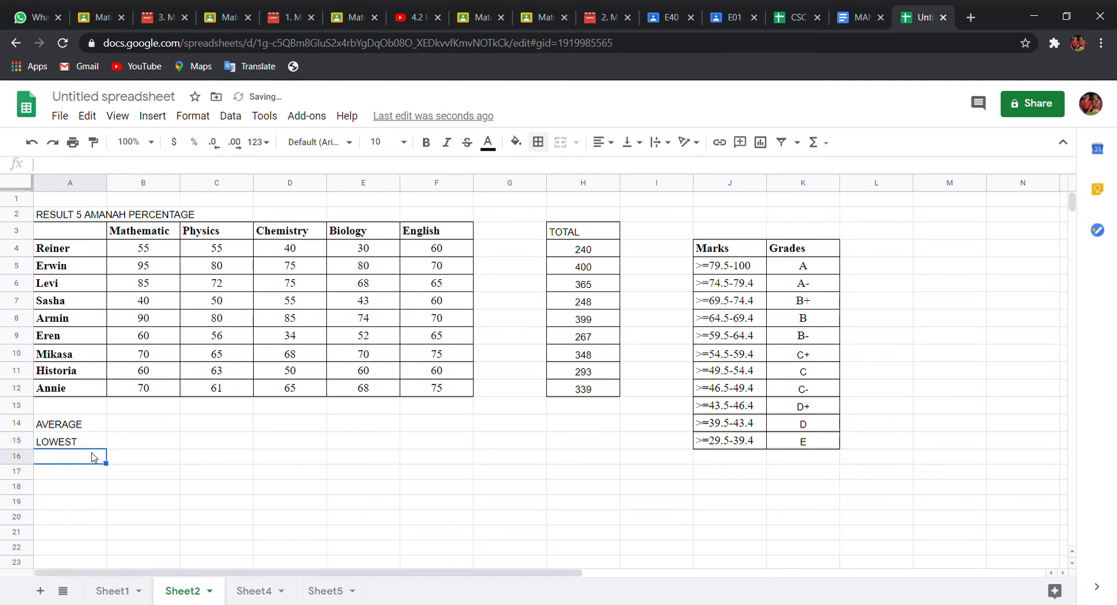
pyautogui.write('HIGHEST')
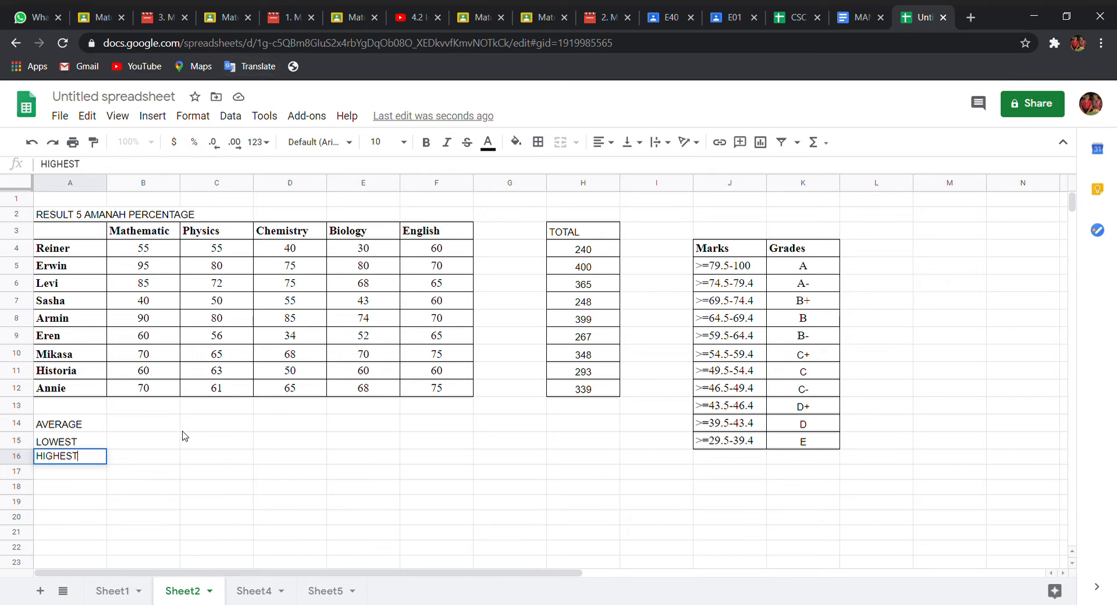
# Step: Insert an AVERAGE function in cell B14 for the Mathematic marks in B4:B12
pyautogui.click(140, 430)
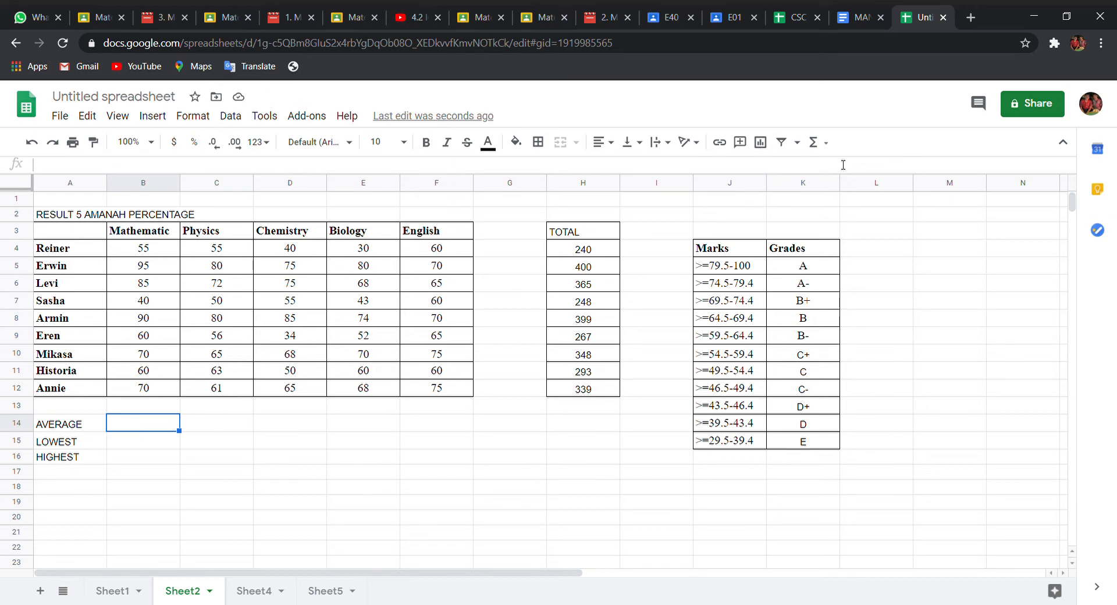
pyautogui.click(824, 143)
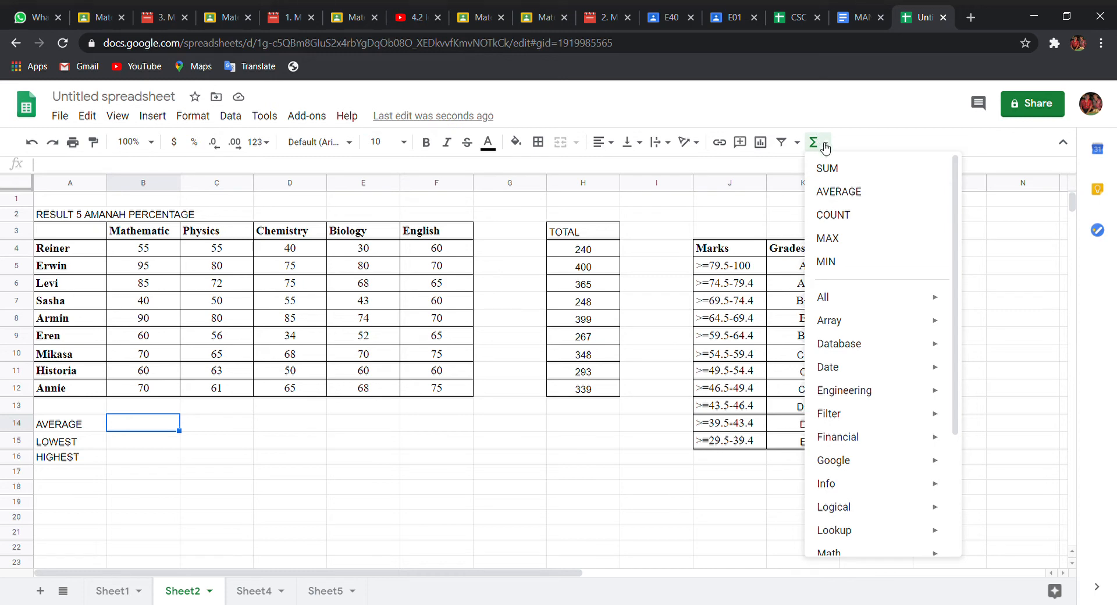
pyautogui.click(850, 196)
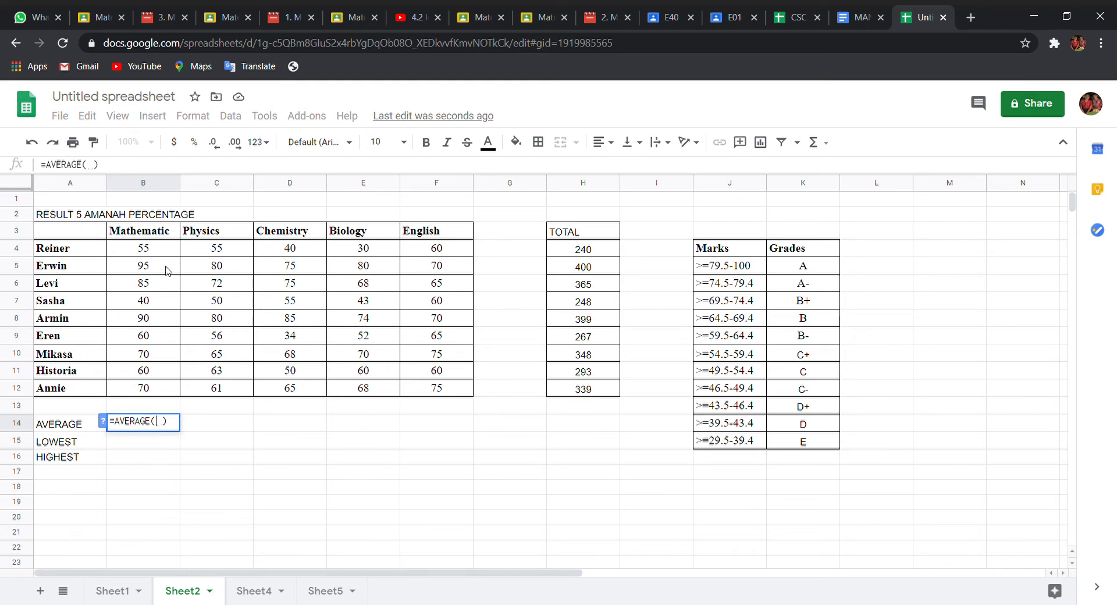
pyautogui.moveTo(171, 254); pyautogui.dragTo(144, 394)
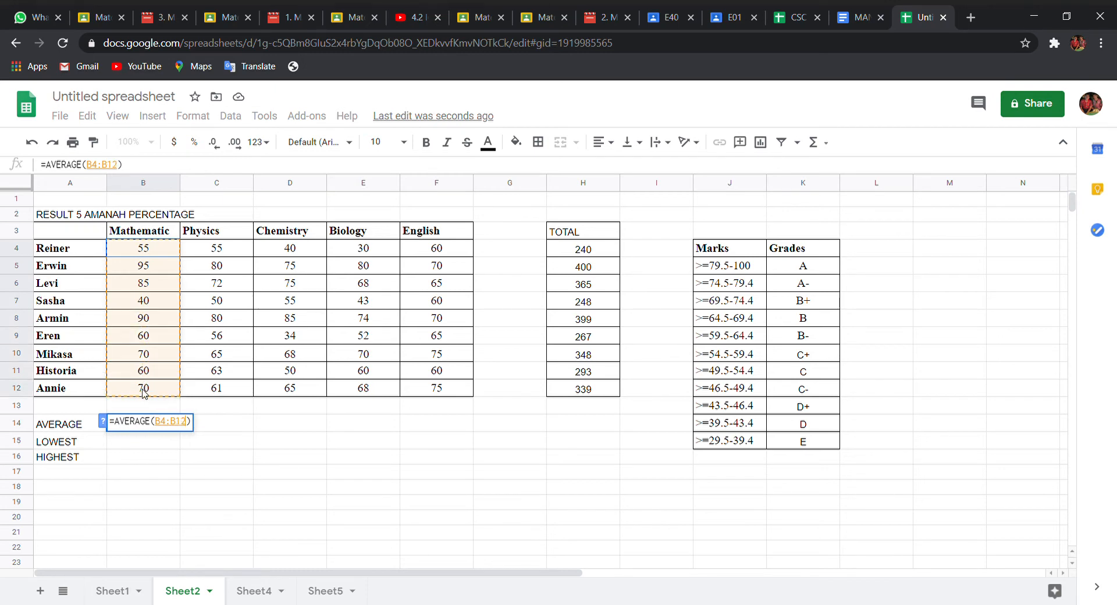
pyautogui.press('Return')
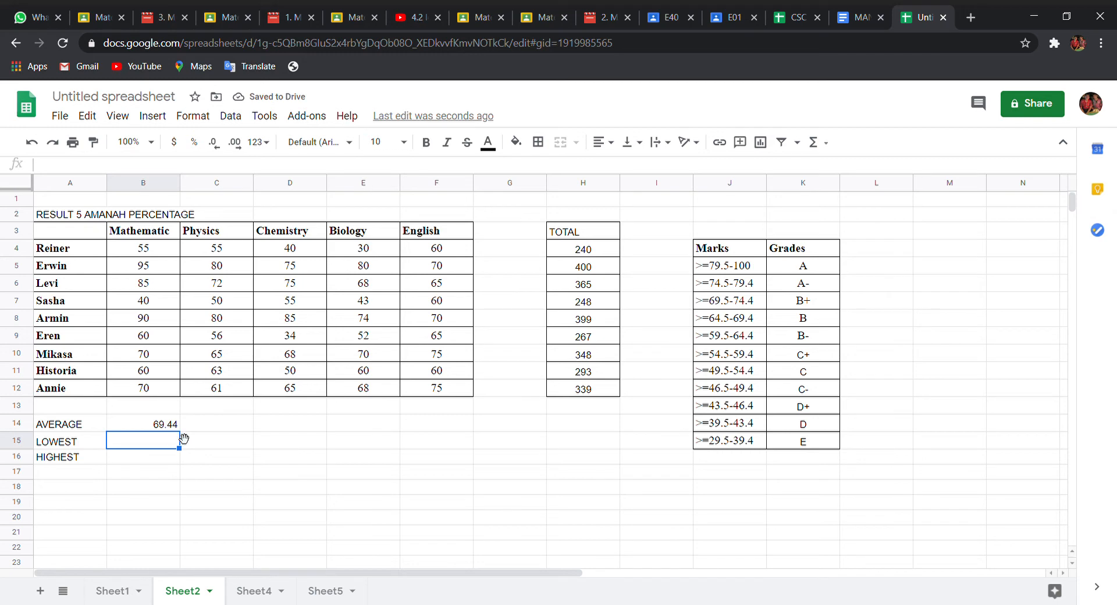
# Step: Try changing the number of decimal places shown for the Mathematic average in B14
pyautogui.click(140, 431)
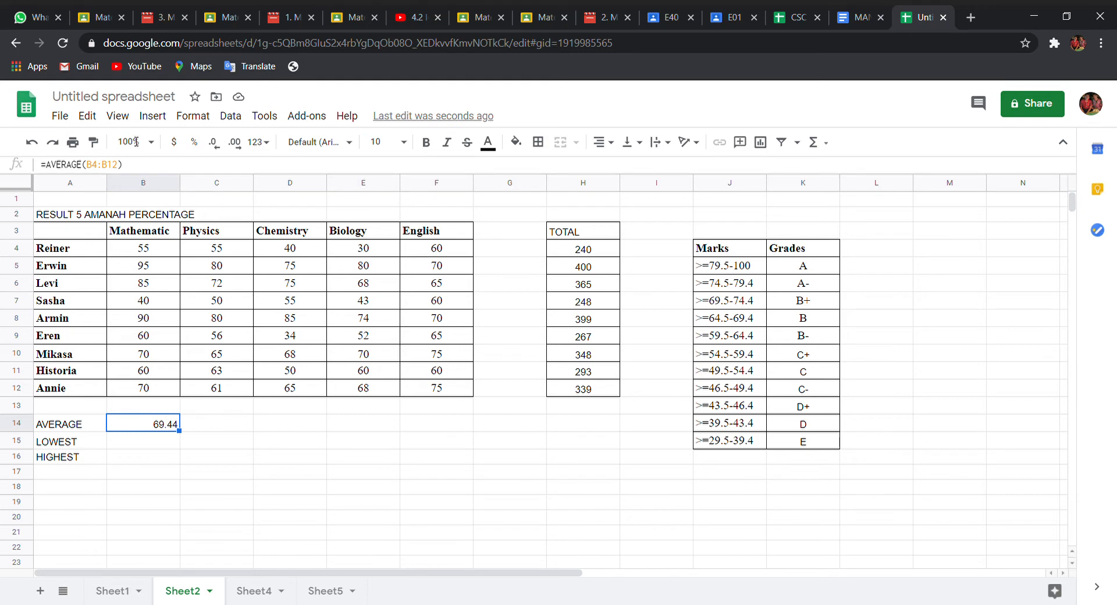
pyautogui.click(220, 149)
pyautogui.click(236, 144)
pyautogui.click(237, 145)
pyautogui.click(224, 150)
# Step: Fill the AVERAGE formula from B14 across to F14 for the other subjects
pyautogui.click(150, 445)
pyautogui.click(155, 430)
pyautogui.moveTo(189, 441); pyautogui.dragTo(439, 436)
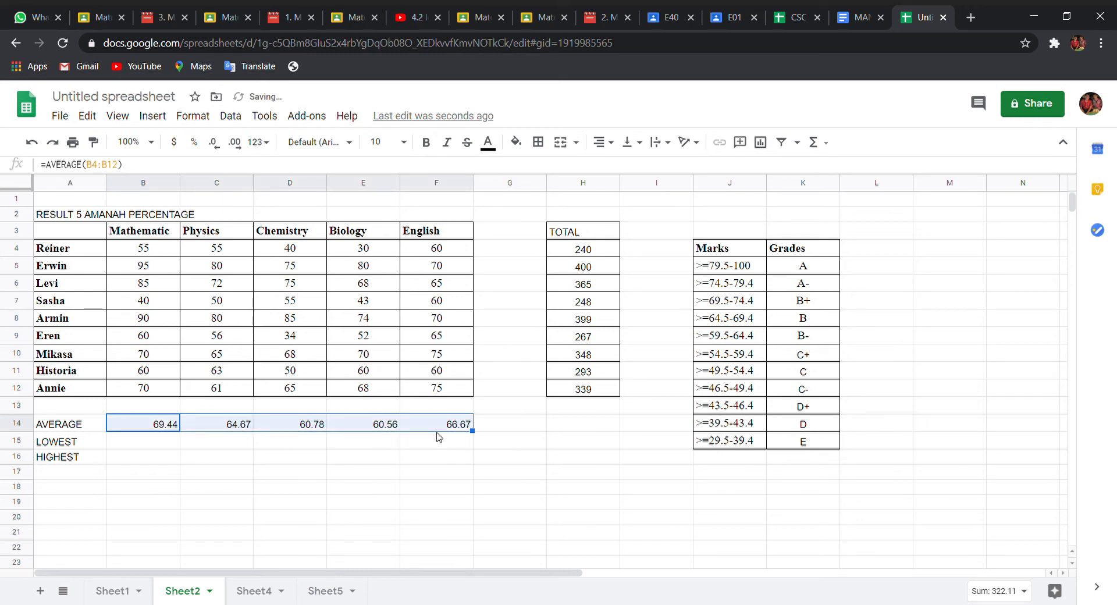
# Step: Insert a MIN function in cell B15 for the Mathematic marks in B4:B12
pyautogui.click(147, 448)
pyautogui.click(817, 144)
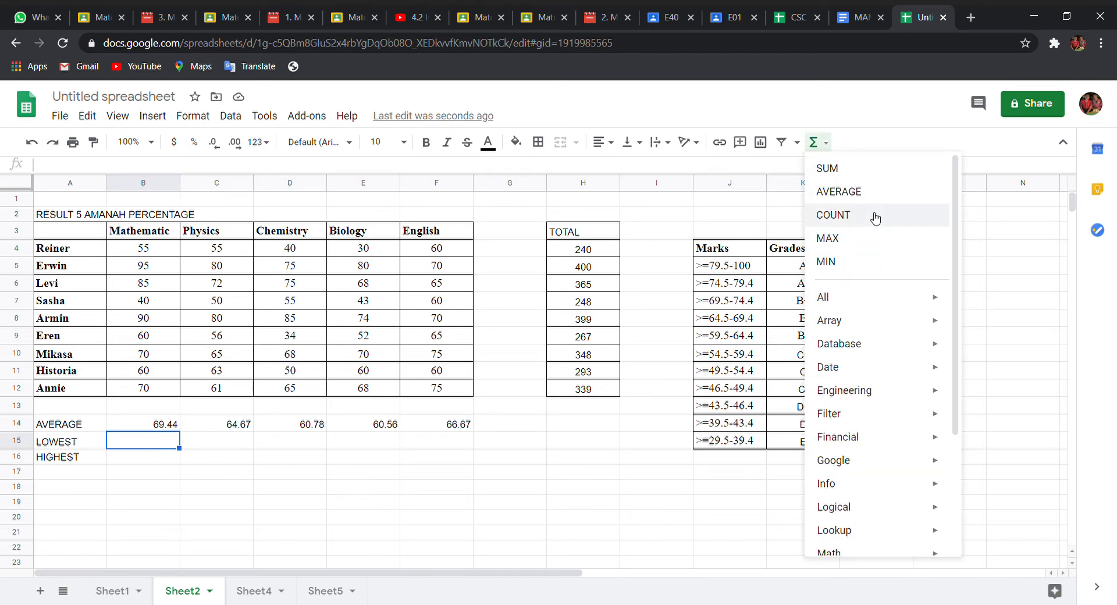
pyautogui.click(857, 263)
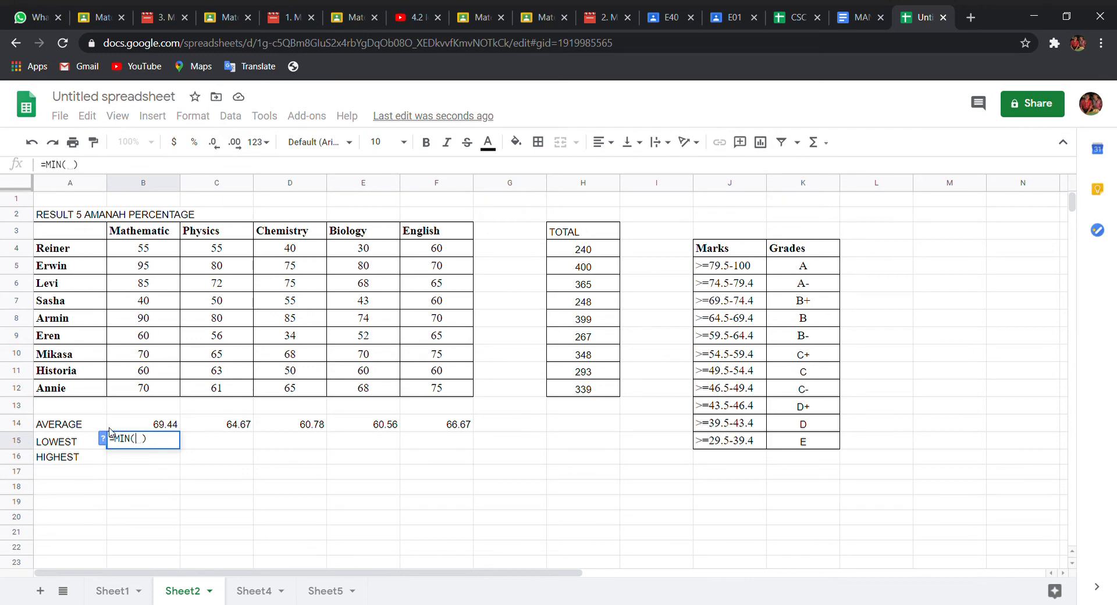
pyautogui.moveTo(165, 247); pyautogui.dragTo(146, 388)
pyautogui.press('Return')
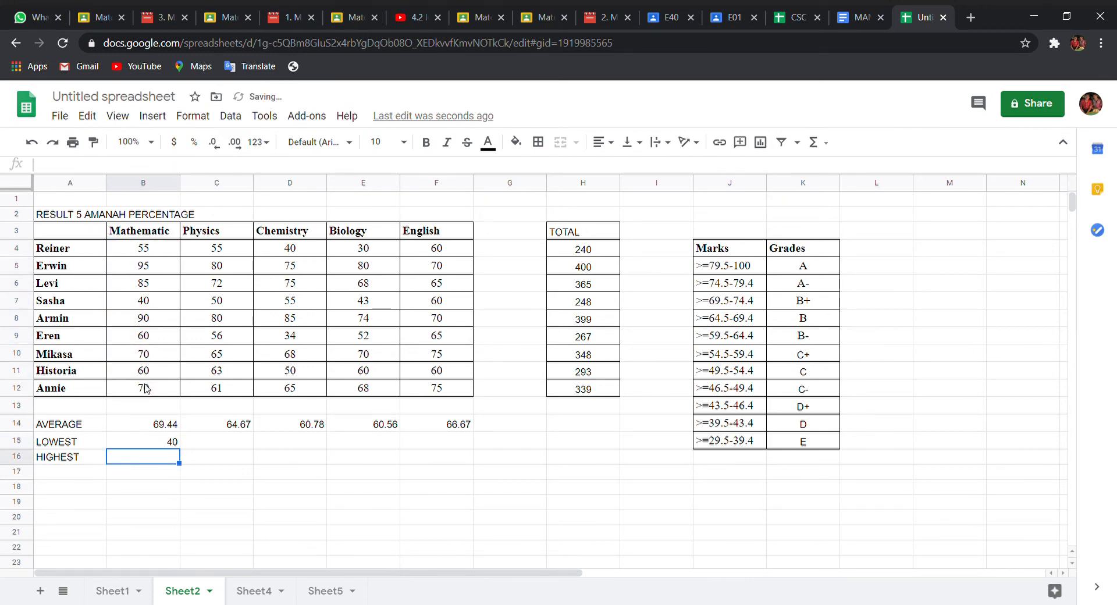
# Step: Fill the MIN formula from B15 across to F15 for the other subjects
pyautogui.click(146, 441)
pyautogui.moveTo(181, 449); pyautogui.dragTo(452, 452)
pyautogui.scroll(-1, 399, 445)
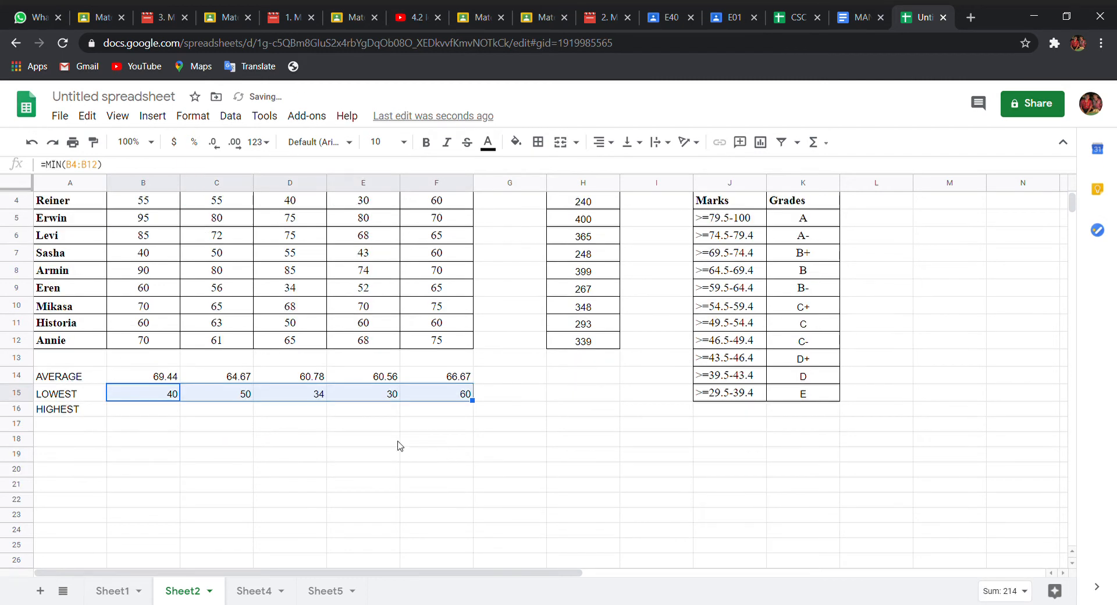
# Step: Insert a MAX function in cell B16 for the Mathematic marks in B4:B12
pyautogui.click(141, 414)
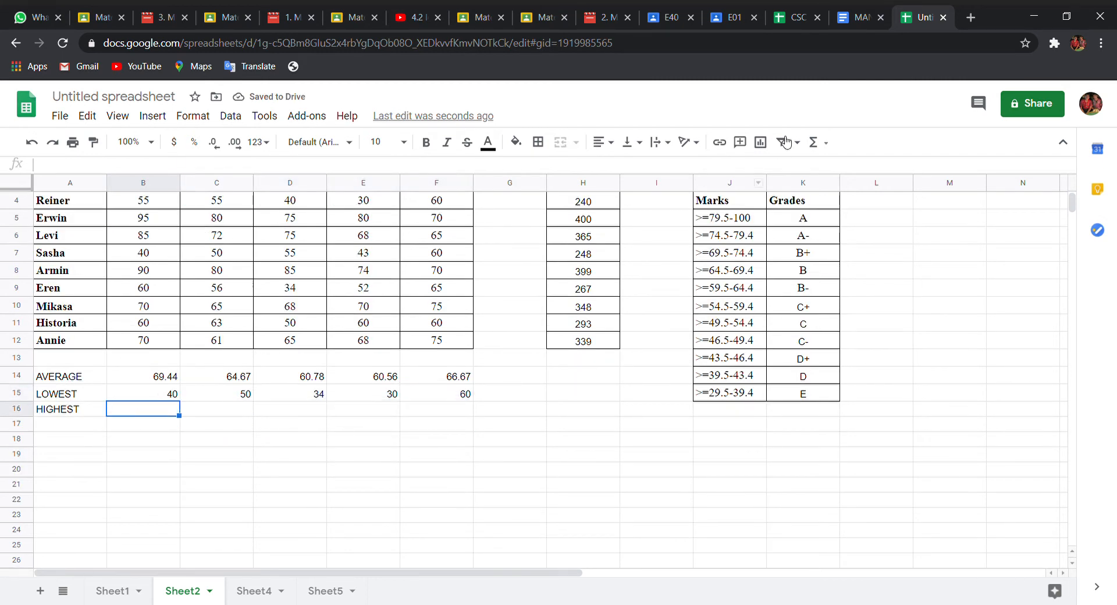
pyautogui.click(819, 143)
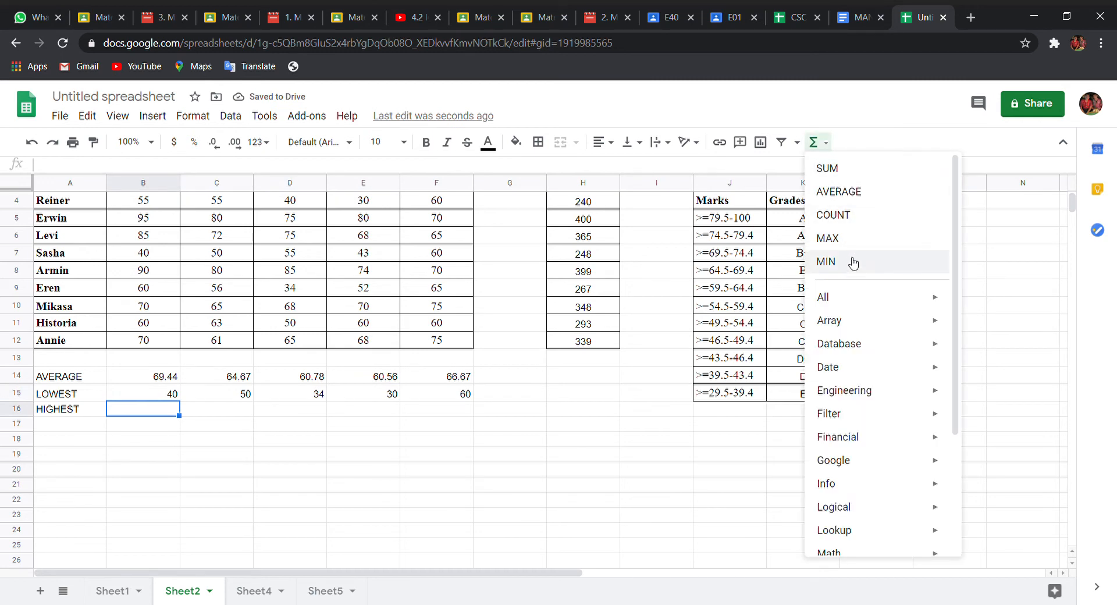
pyautogui.click(857, 239)
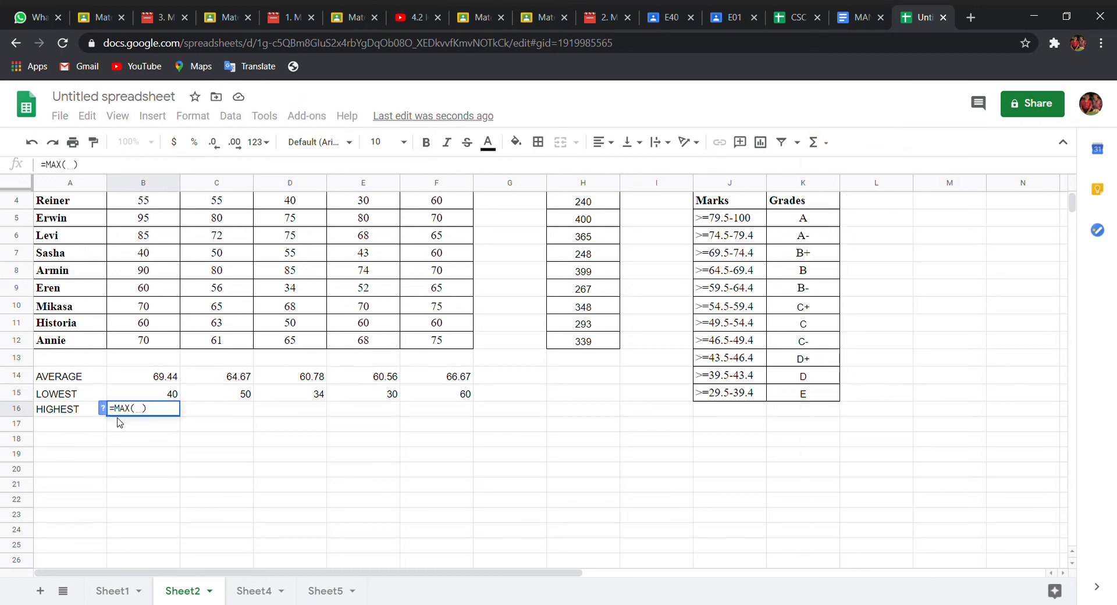
pyautogui.moveTo(172, 200); pyautogui.dragTo(155, 342)
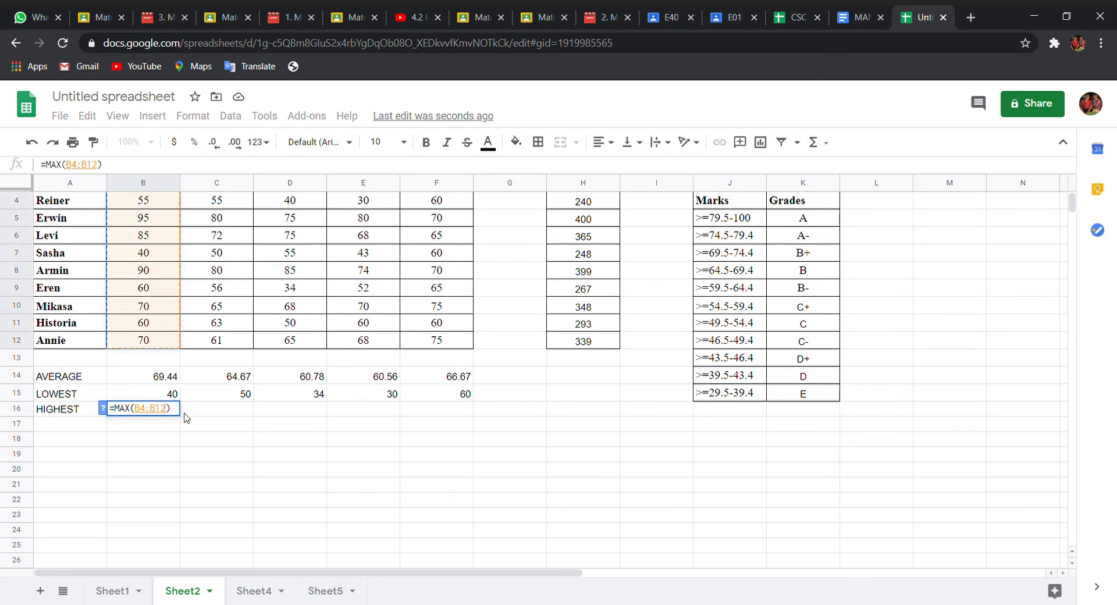
pyautogui.press('Return')
# Step: Fill the MAX formula from B16 across to F16 for the other subjects
pyautogui.press('Up')
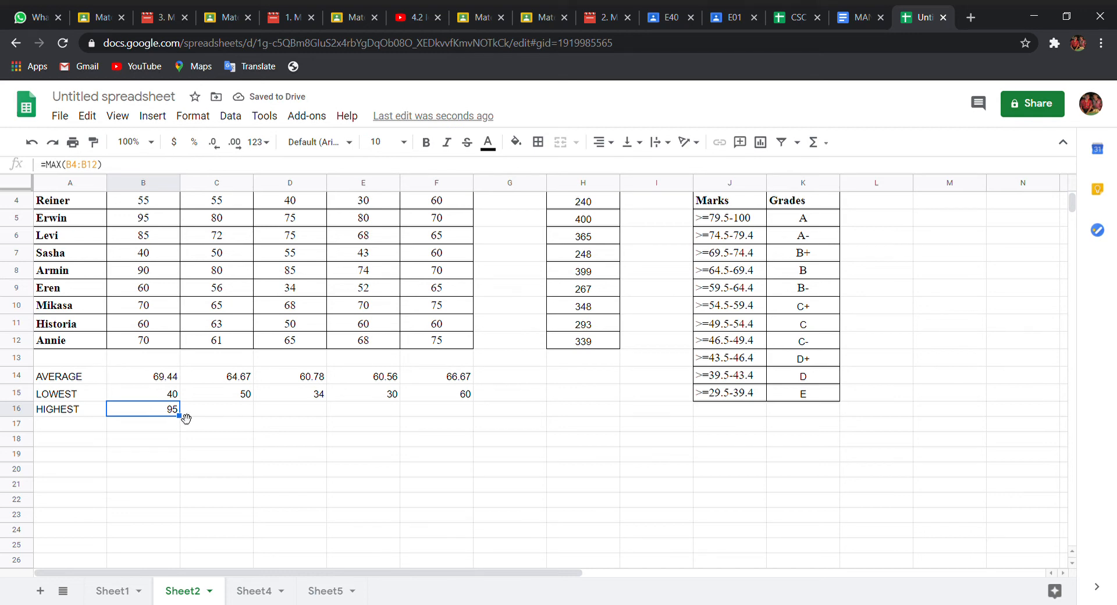
pyautogui.scroll(1, 184, 418)
pyautogui.scroll(-1, 180, 416)
pyautogui.moveTo(190, 425); pyautogui.dragTo(459, 419)
pyautogui.scroll(1, 459, 418)
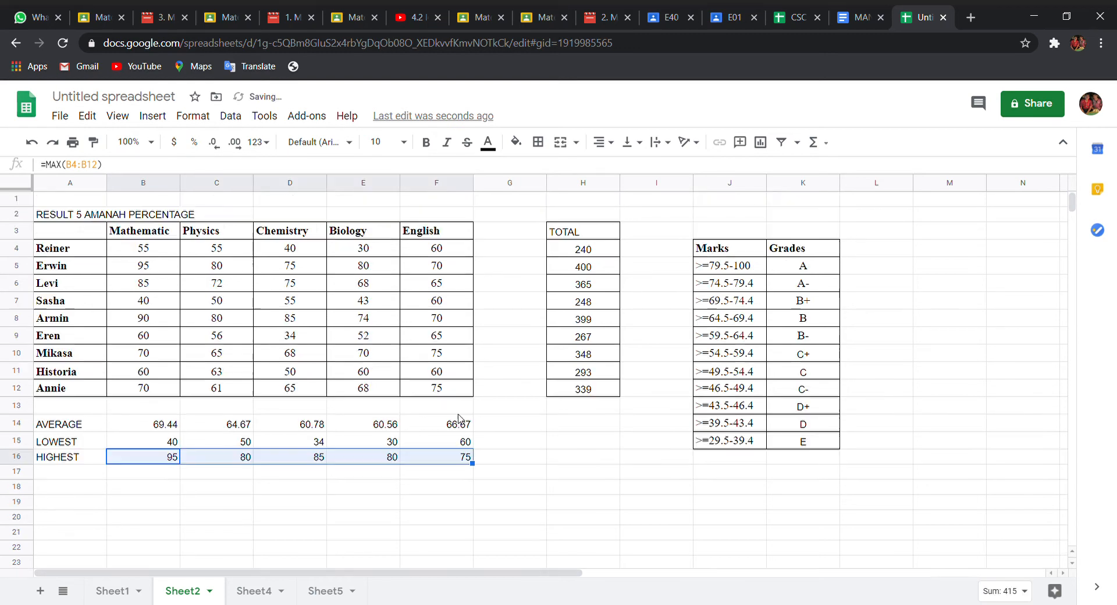
# Step: Apply borders to all cells of the average, lowest and highest rows, A14 to F16
pyautogui.scroll(-2, 460, 419)
pyautogui.scroll(2, 457, 418)
pyautogui.moveTo(105, 431); pyautogui.dragTo(443, 459)
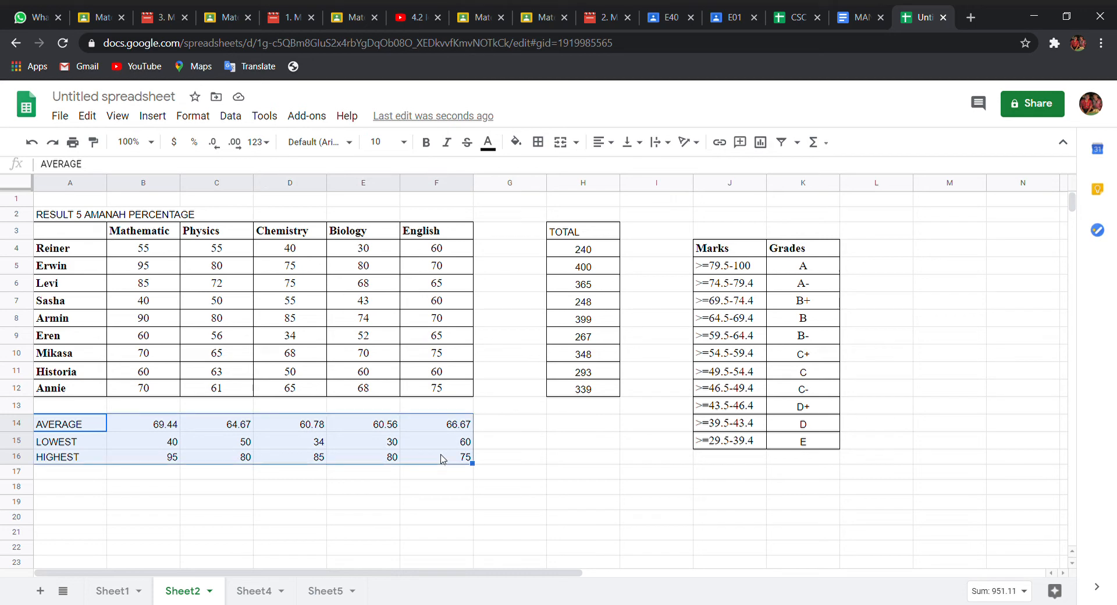
pyautogui.click(539, 144)
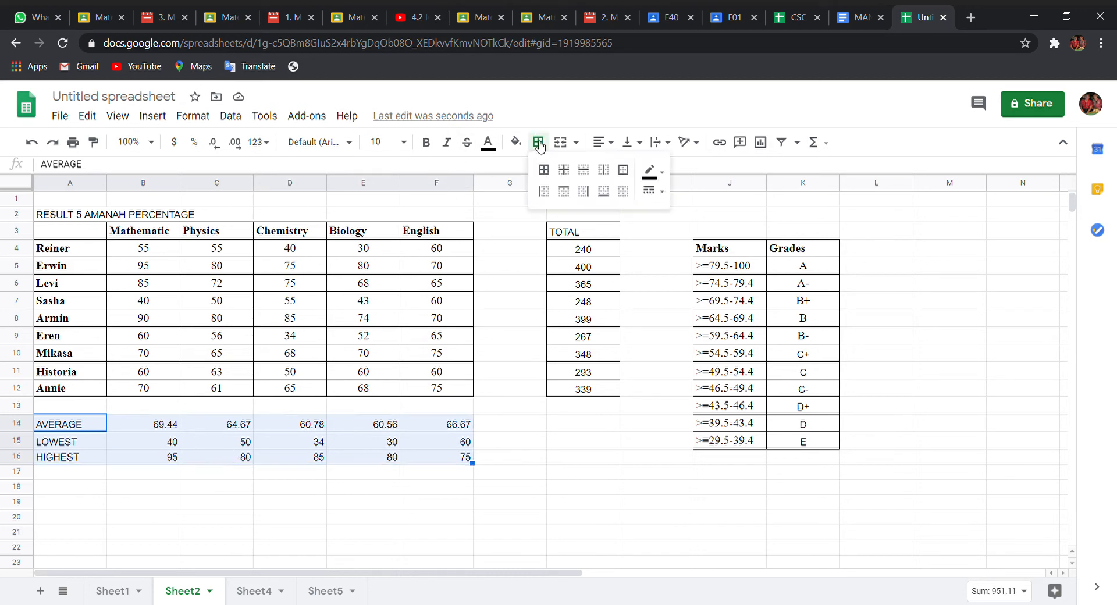
pyautogui.click(545, 172)
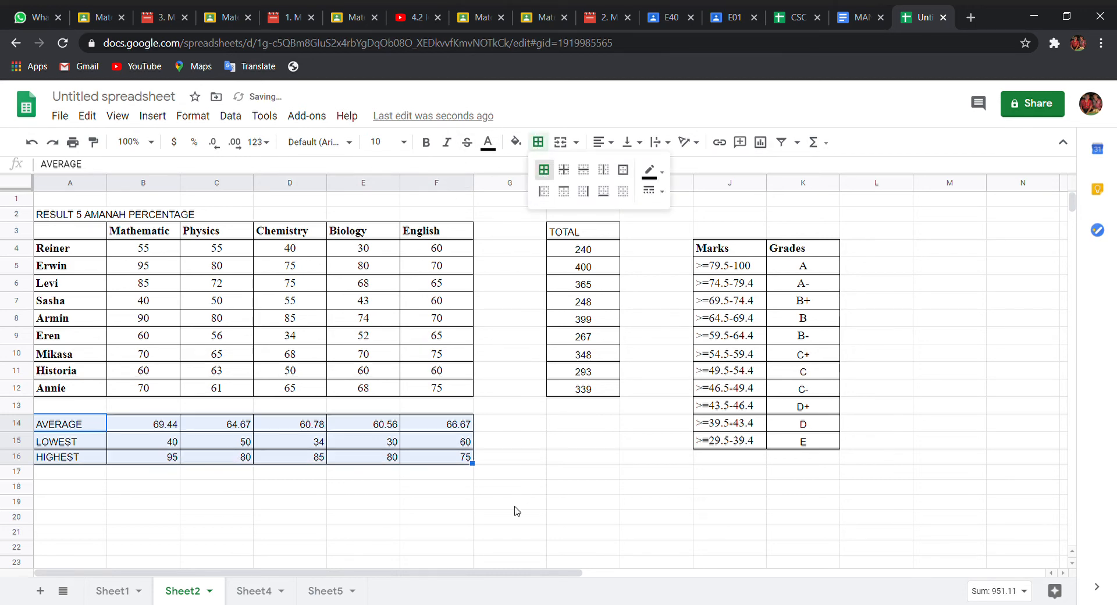
pyautogui.scroll(-2, 517, 512)
pyautogui.scroll(2, 517, 512)
pyautogui.scroll(-2, 492, 440)
pyautogui.scroll(2, 494, 439)
pyautogui.scroll(-2, 539, 453)
pyautogui.scroll(2, 538, 453)
pyautogui.scroll(-2, 540, 455)
pyautogui.scroll(2, 538, 455)
pyautogui.scroll(-2, 538, 455)
pyautogui.scroll(2, 538, 454)
pyautogui.scroll(-2, 544, 457)
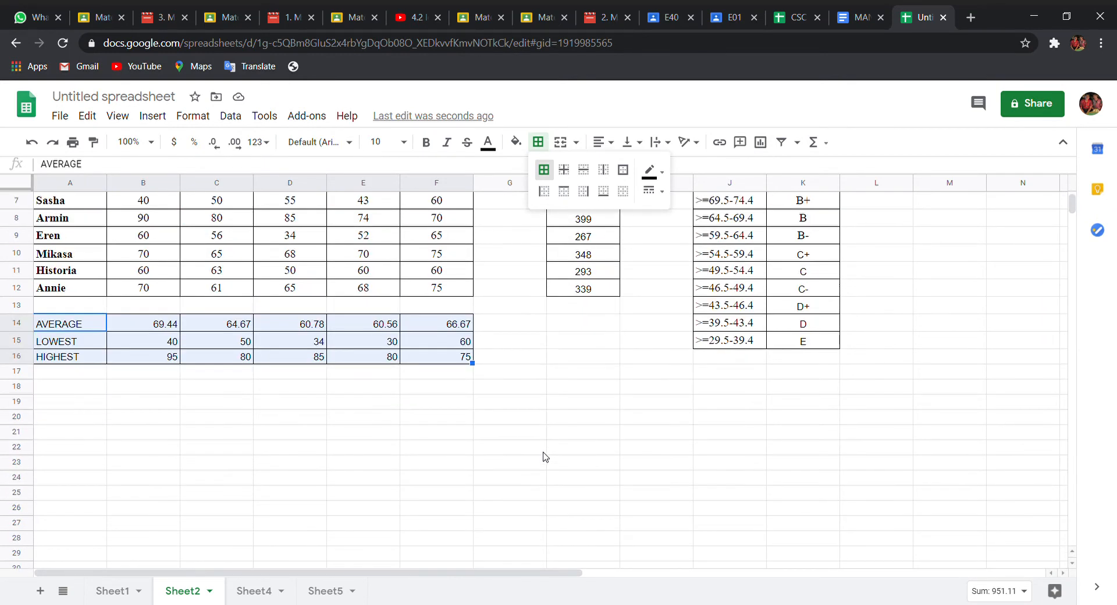
# Step: Enter the title RESULT FOR 5 AMANAH GRADE in cell A19, below the average, lowest and highest rows
pyautogui.click(68, 408)
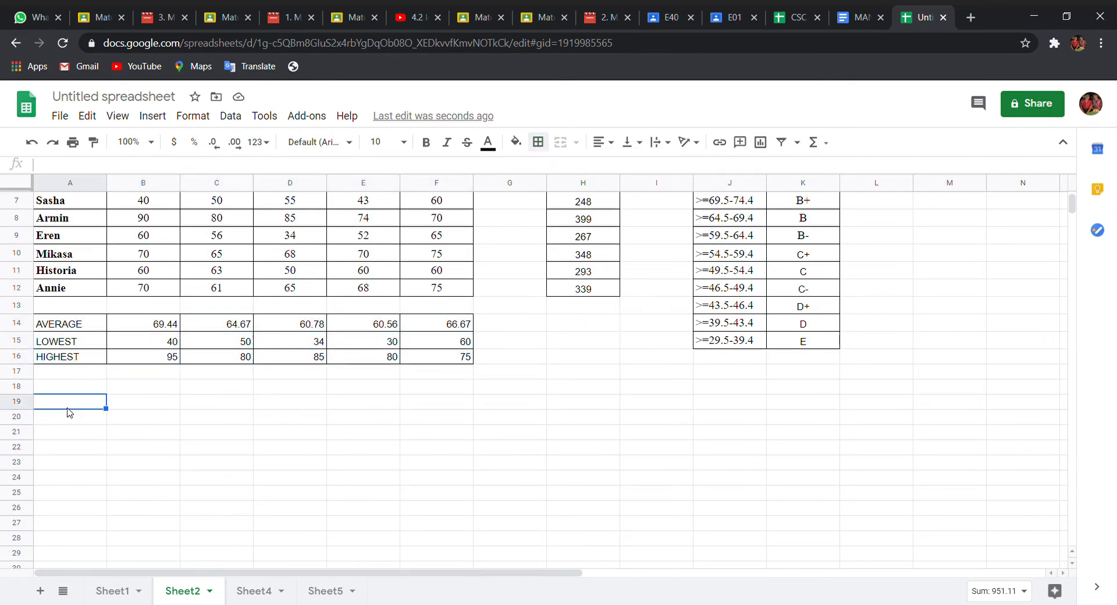
pyautogui.click(68, 419)
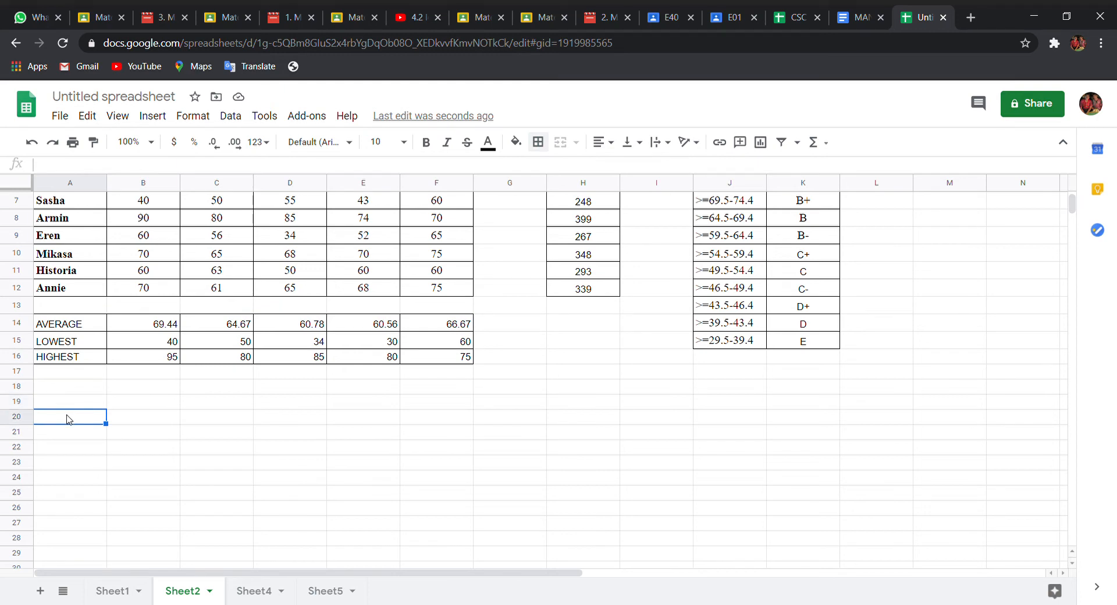
pyautogui.click(42, 408)
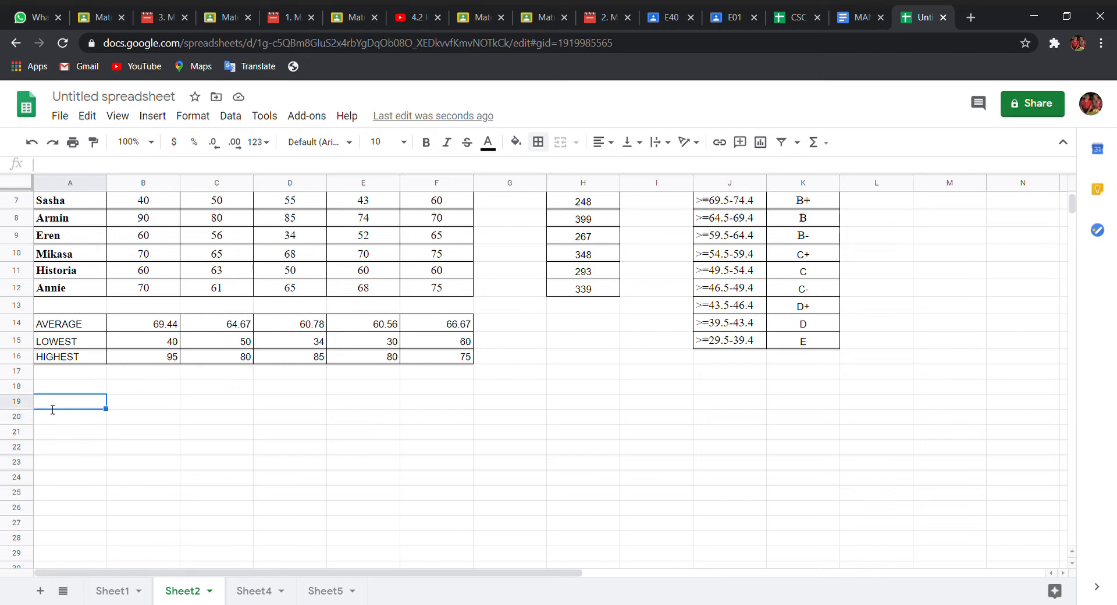
pyautogui.write('RESULT')
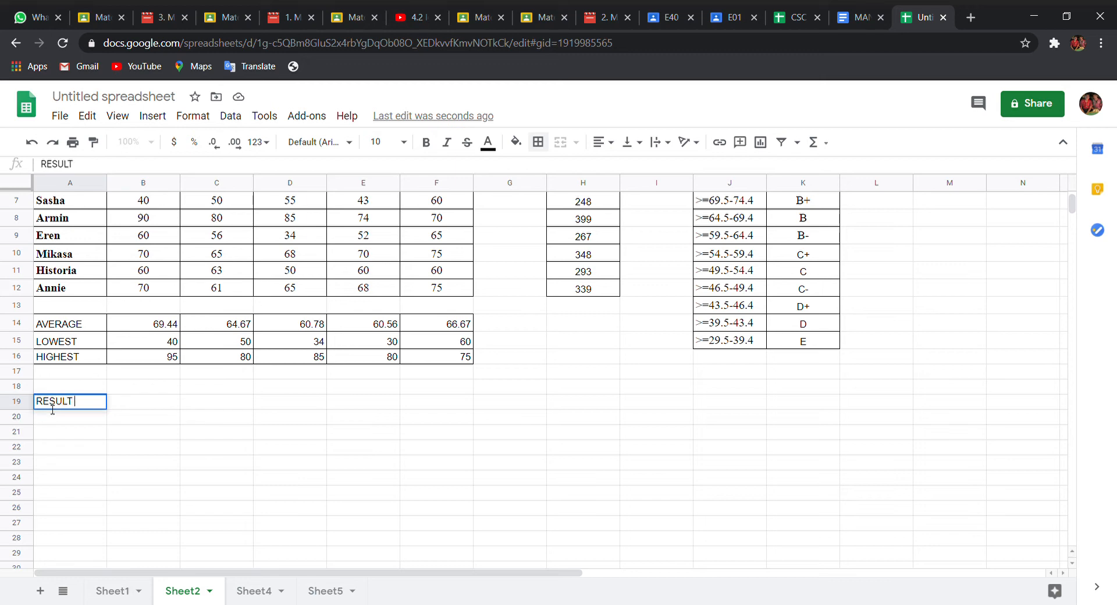
pyautogui.write(' FOR 5')
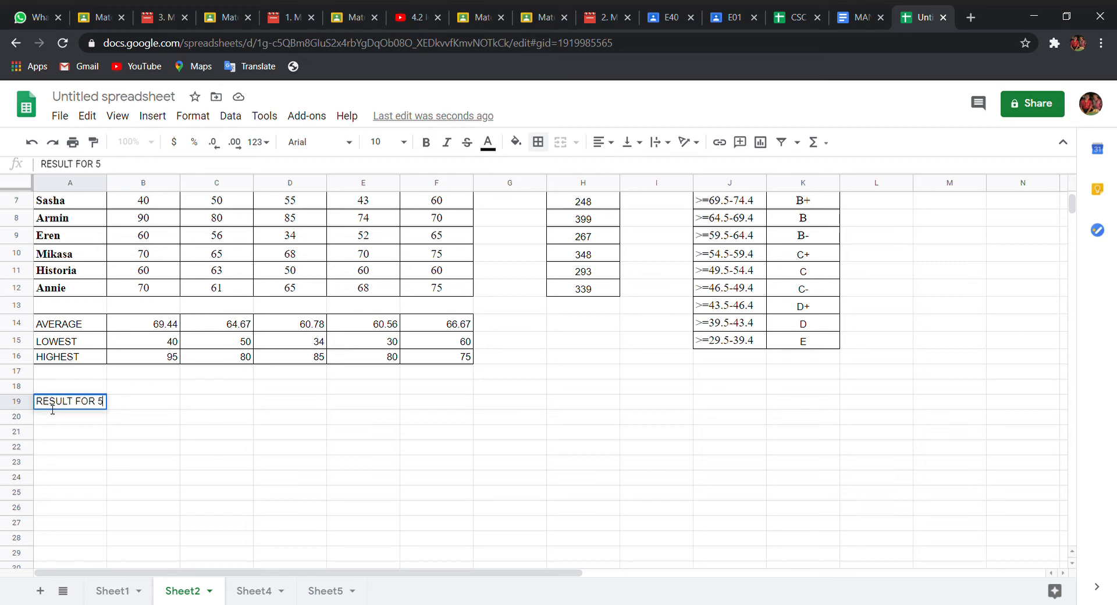
pyautogui.write(' AMANAH ')
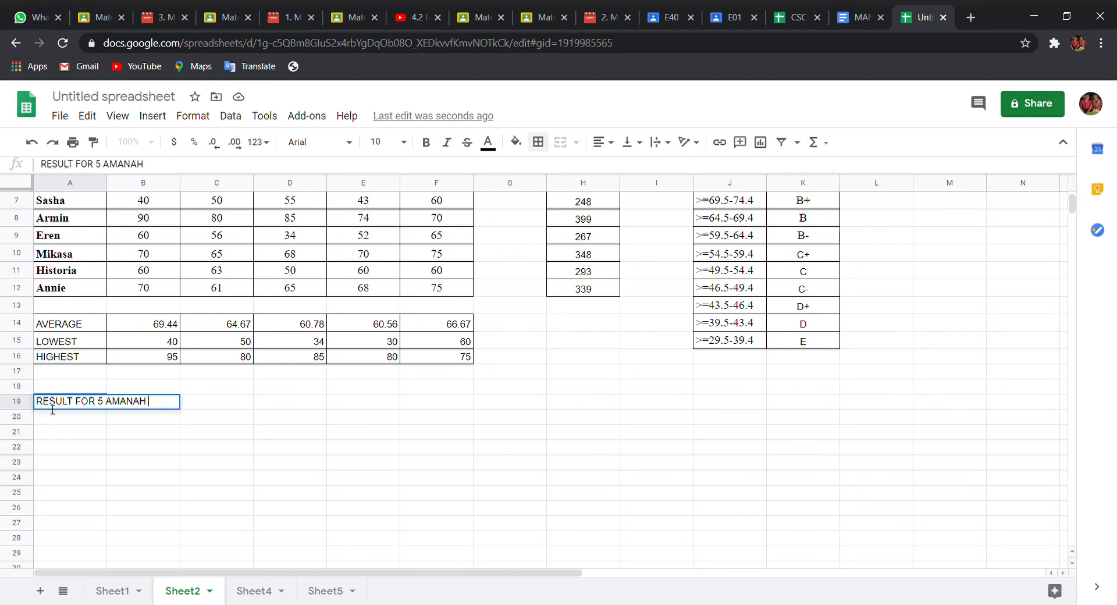
pyautogui.write('GRADE')
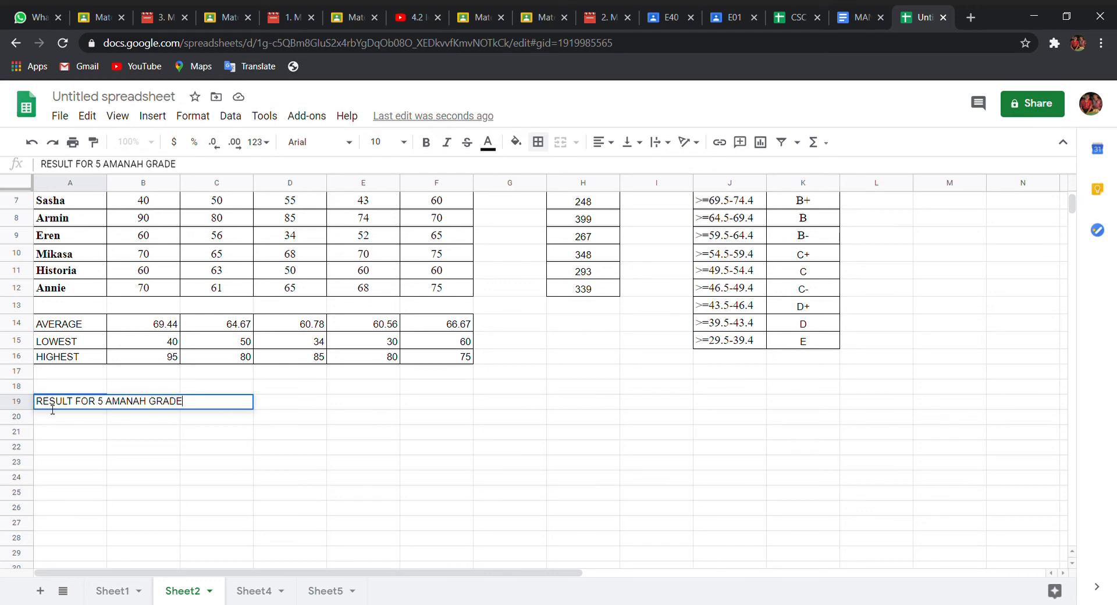
pyautogui.press('Return')
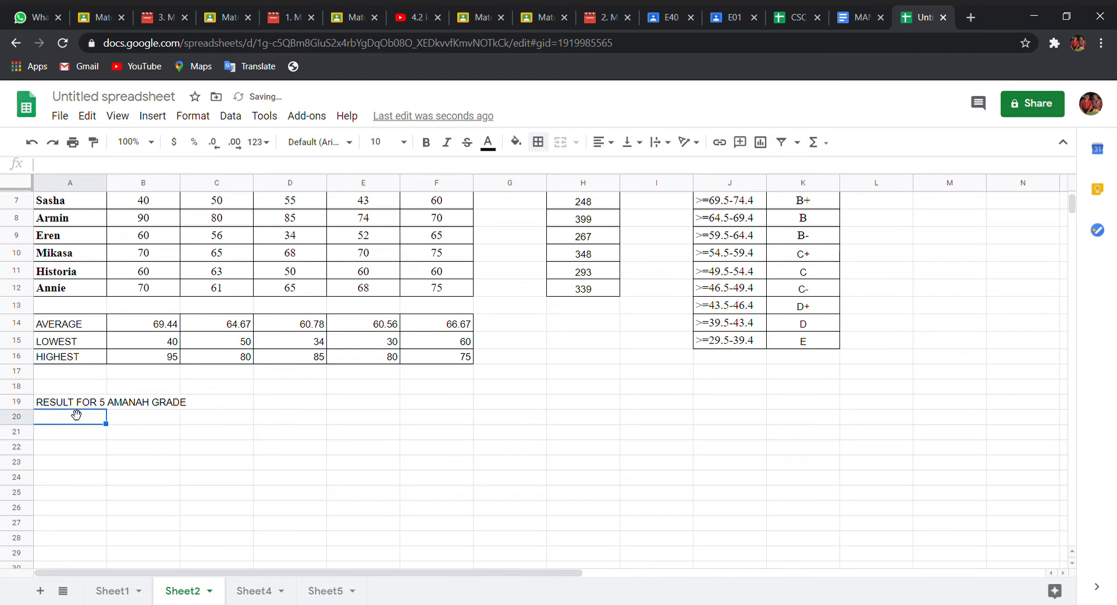
# Step: Merge cells A19 to C19 holding the grade table's title
pyautogui.click(97, 401)
pyautogui.moveTo(98, 401); pyautogui.dragTo(193, 401)
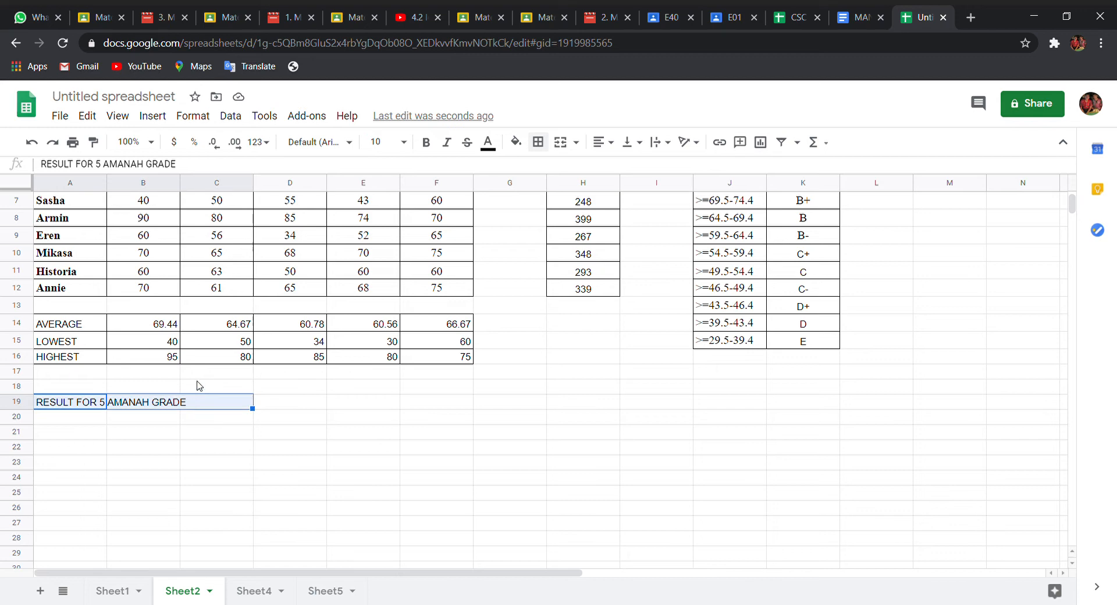
pyautogui.click(193, 116)
pyautogui.moveTo(174, 117)
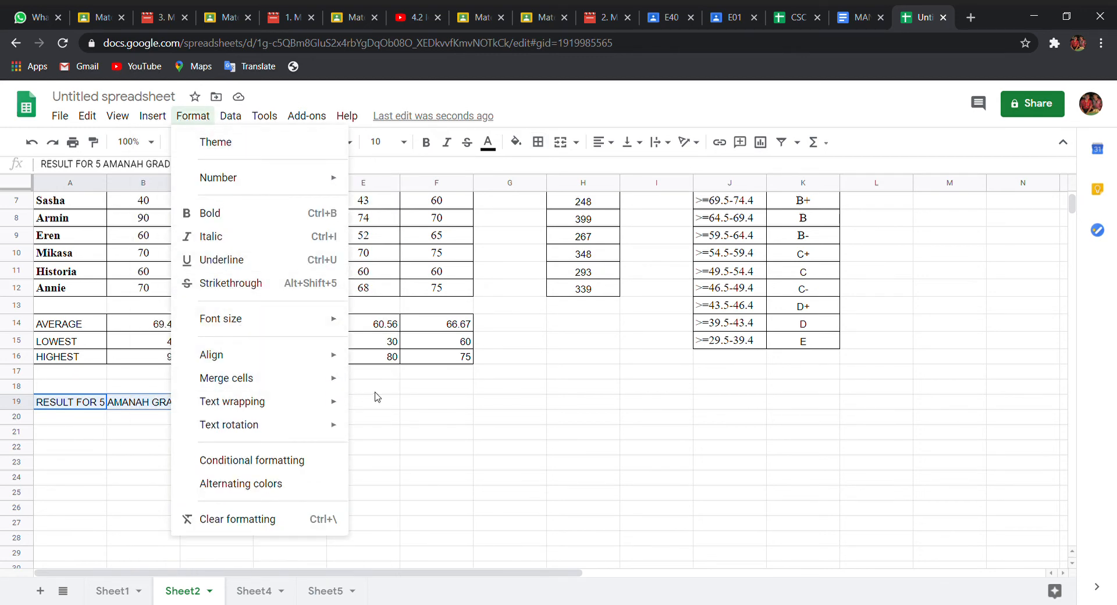
pyautogui.moveTo(320, 379)
pyautogui.click(408, 406)
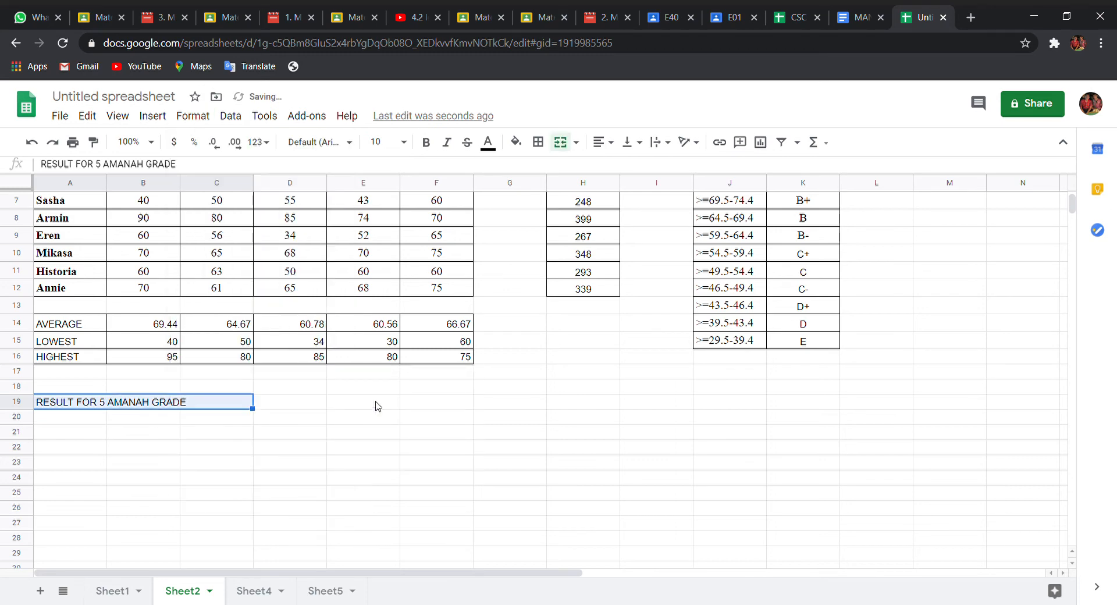
pyautogui.click(187, 448)
# Step: Copy the marks table A3:F12 and paste it under the grade title, starting at cell A20
pyautogui.scroll(2, 244, 431)
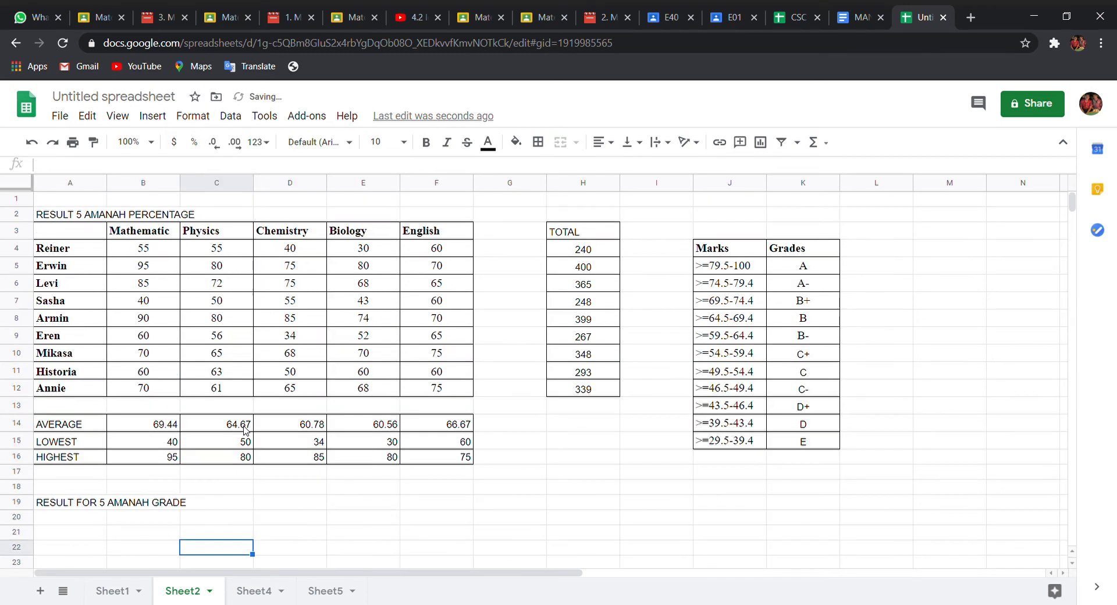
pyautogui.moveTo(59, 231); pyautogui.dragTo(453, 388)
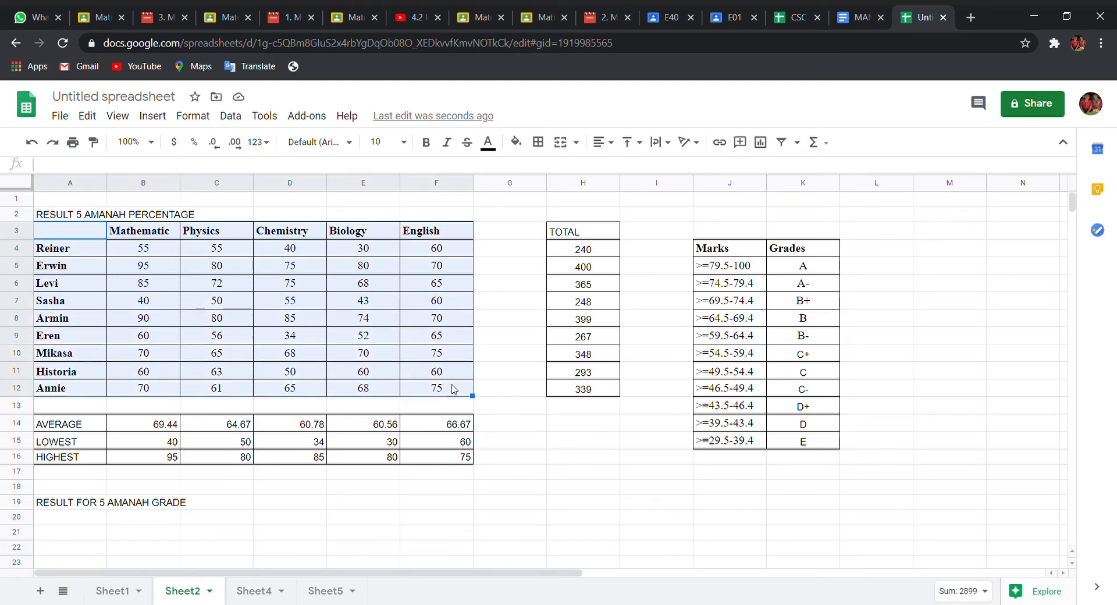
pyautogui.rightClick(381, 344)
pyautogui.click(424, 170)
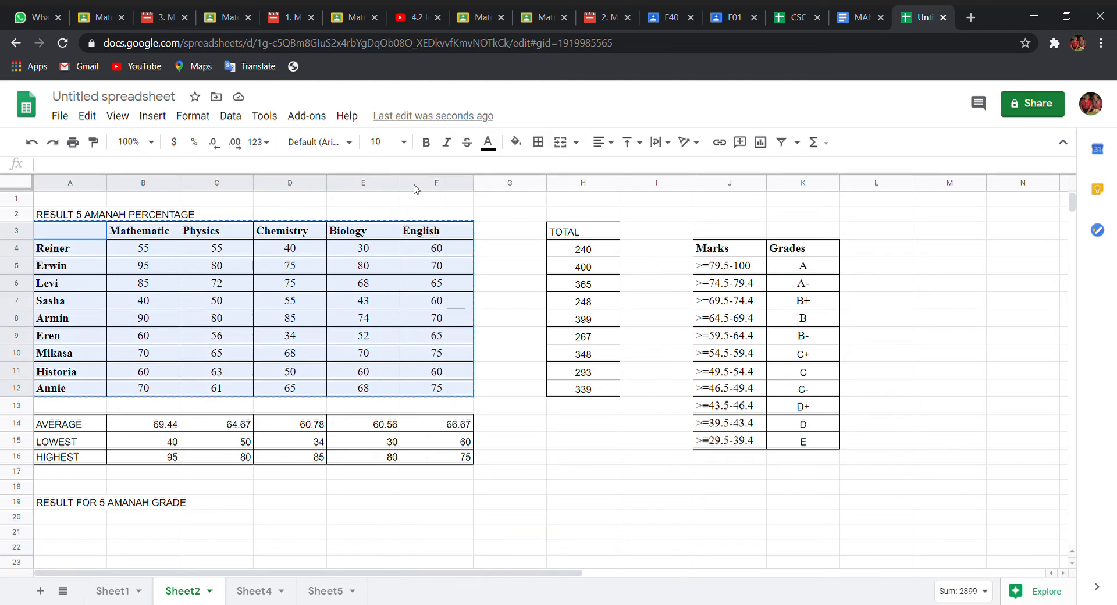
pyautogui.scroll(-2, 297, 378)
pyautogui.click(58, 423)
pyautogui.rightClick(58, 423)
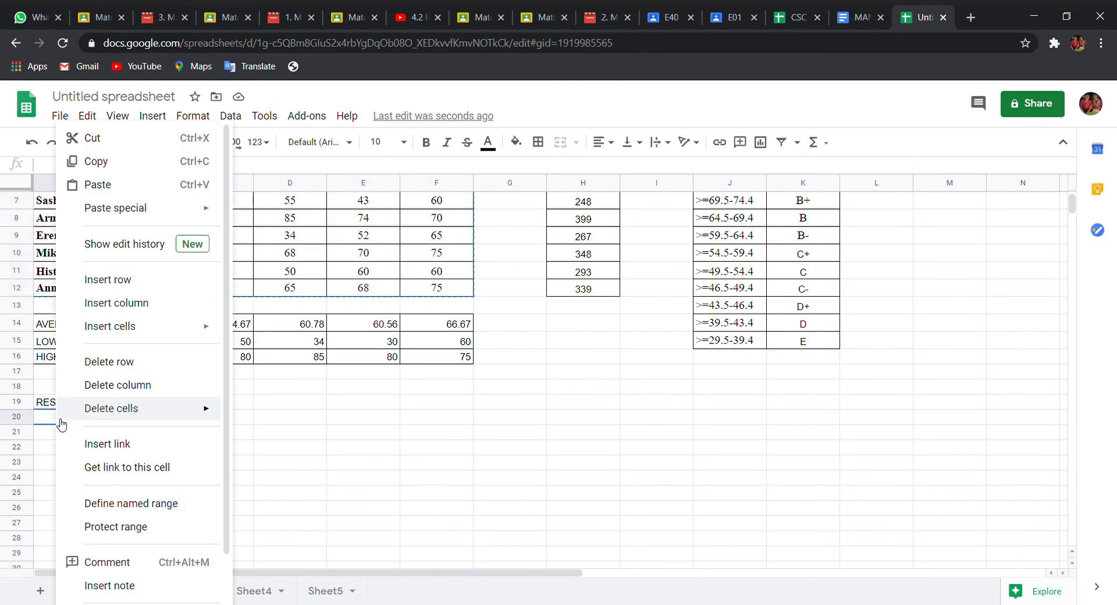
pyautogui.click(146, 183)
pyautogui.scroll(-2, 199, 488)
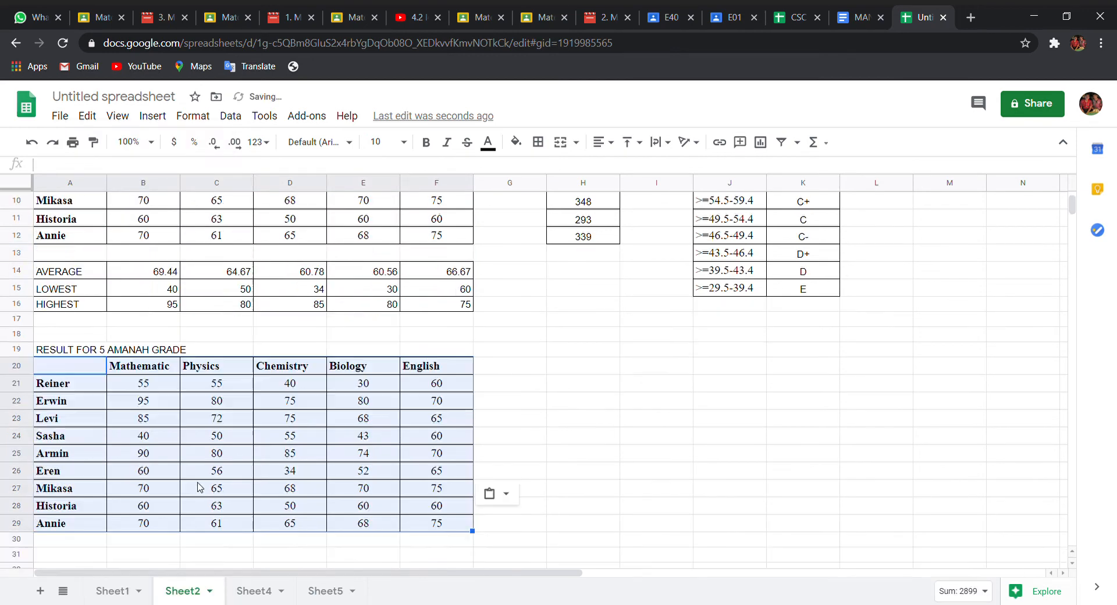
# Step: Clear the copied marks from B21 to F29, keeping the student names and subject headings
pyautogui.click(174, 354)
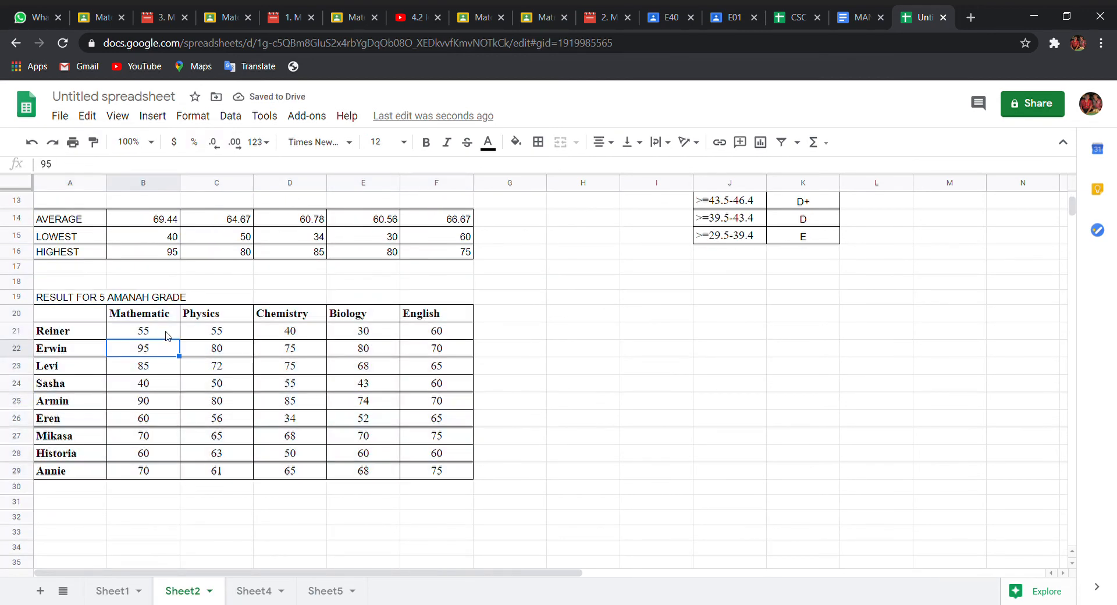
pyautogui.click(168, 336)
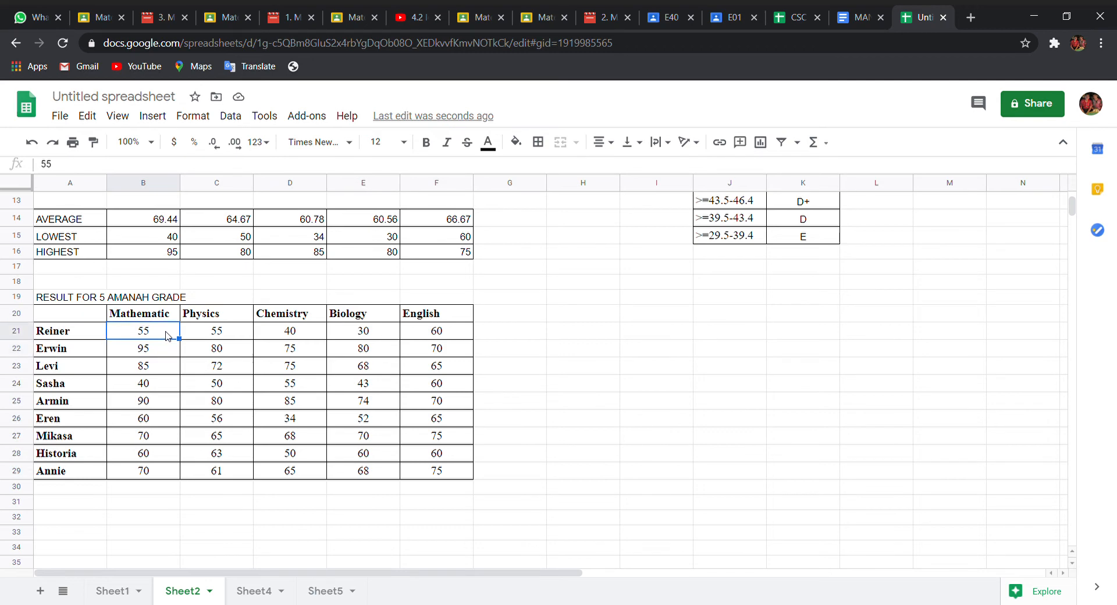
pyautogui.moveTo(167, 336); pyautogui.dragTo(453, 470)
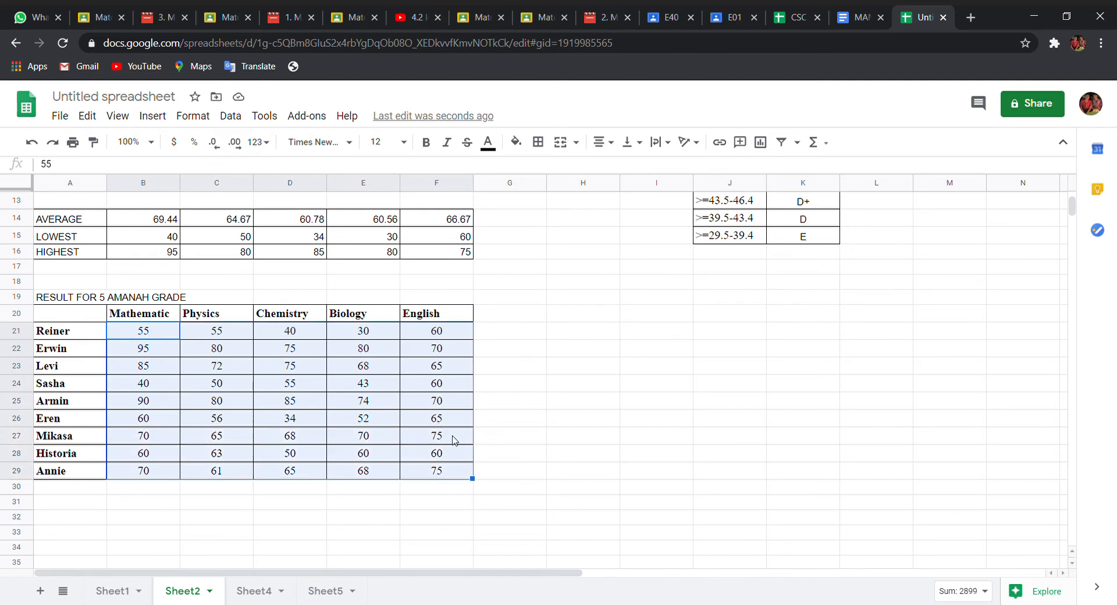
pyautogui.press('Delete')
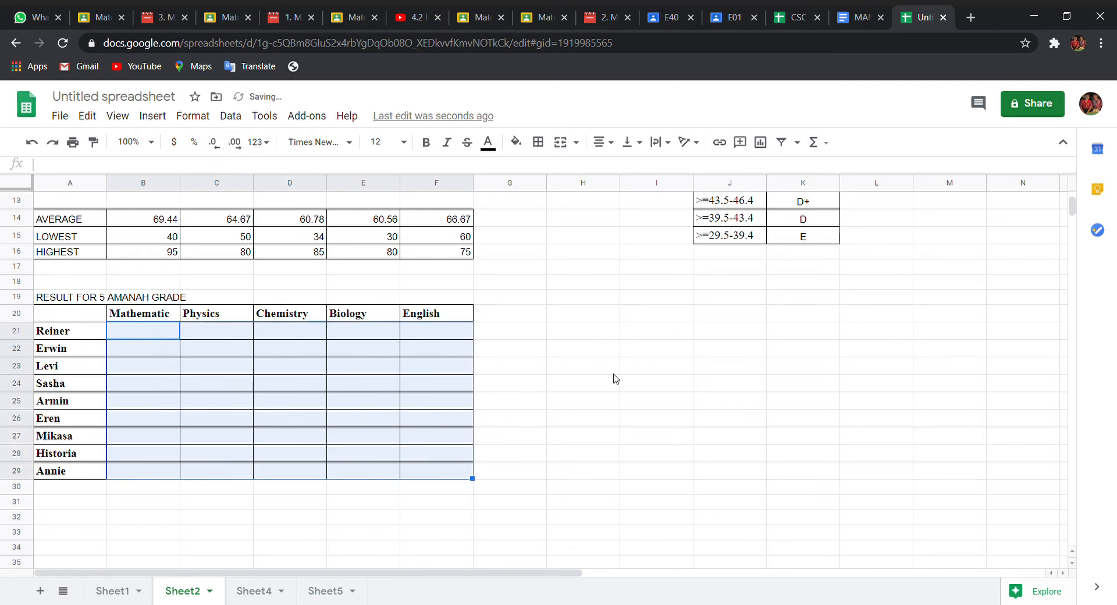
pyautogui.click(515, 382)
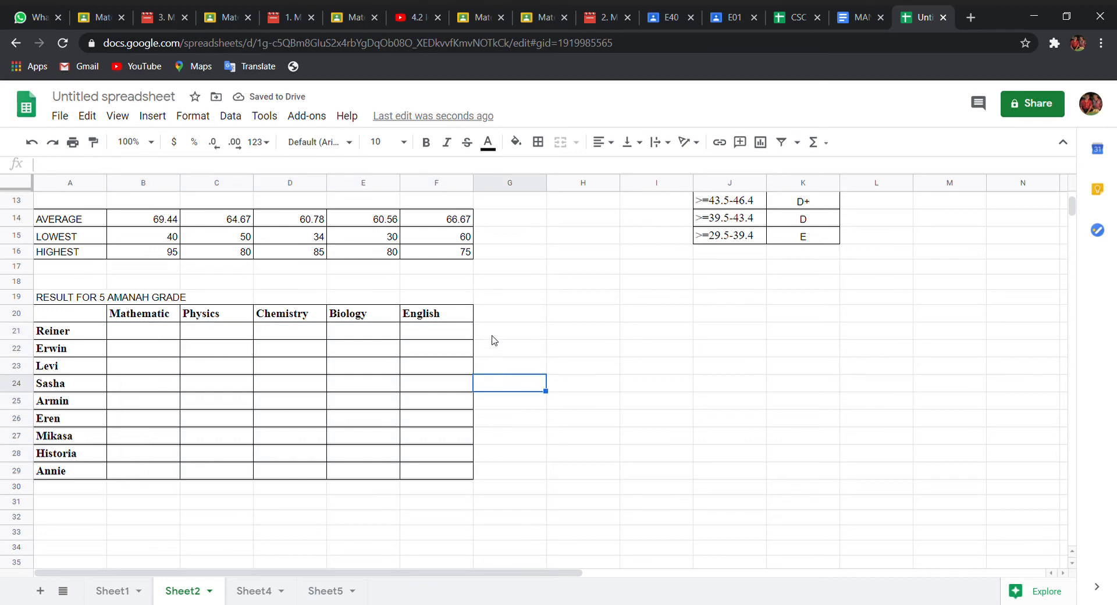
# Step: Start an IF formula in cell B21 of the grade table that tests the Mathematic mark in B4
pyautogui.click(136, 337)
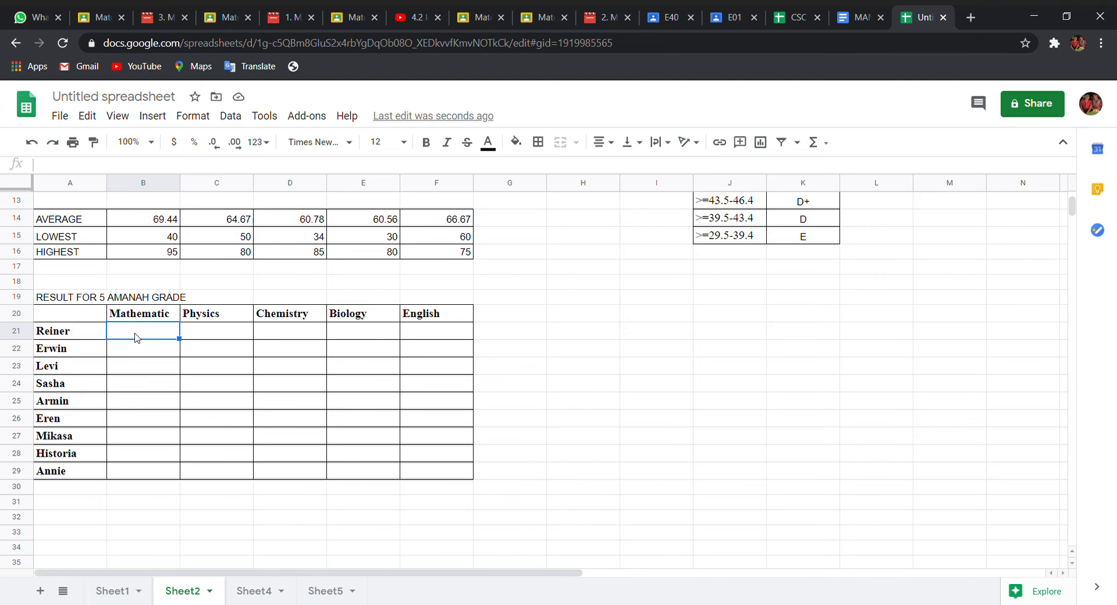
pyautogui.scroll(4, 136, 337)
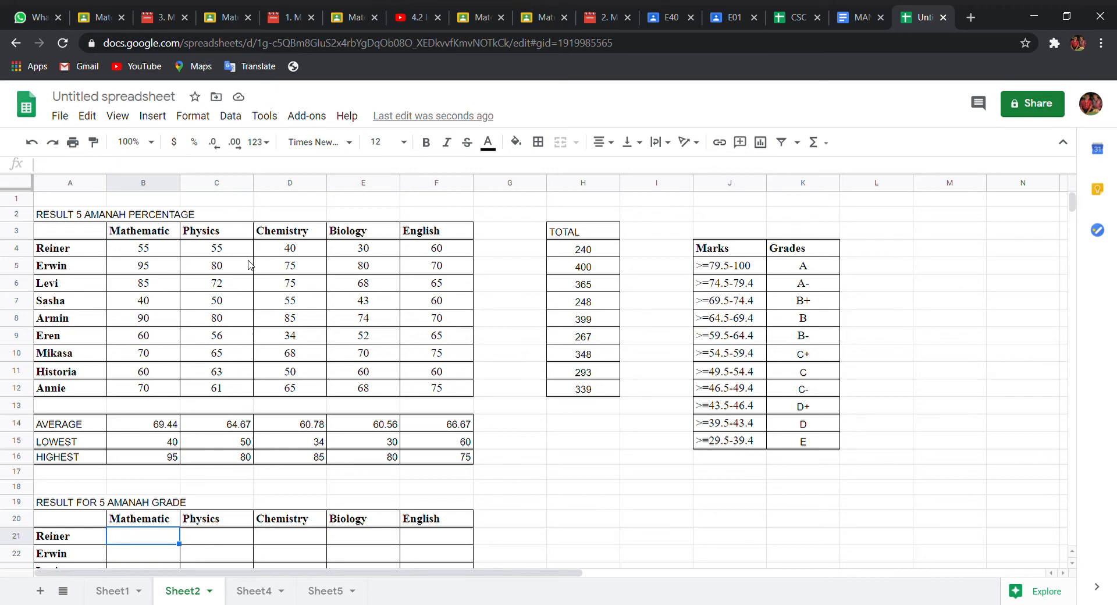
pyautogui.scroll(-4, 248, 265)
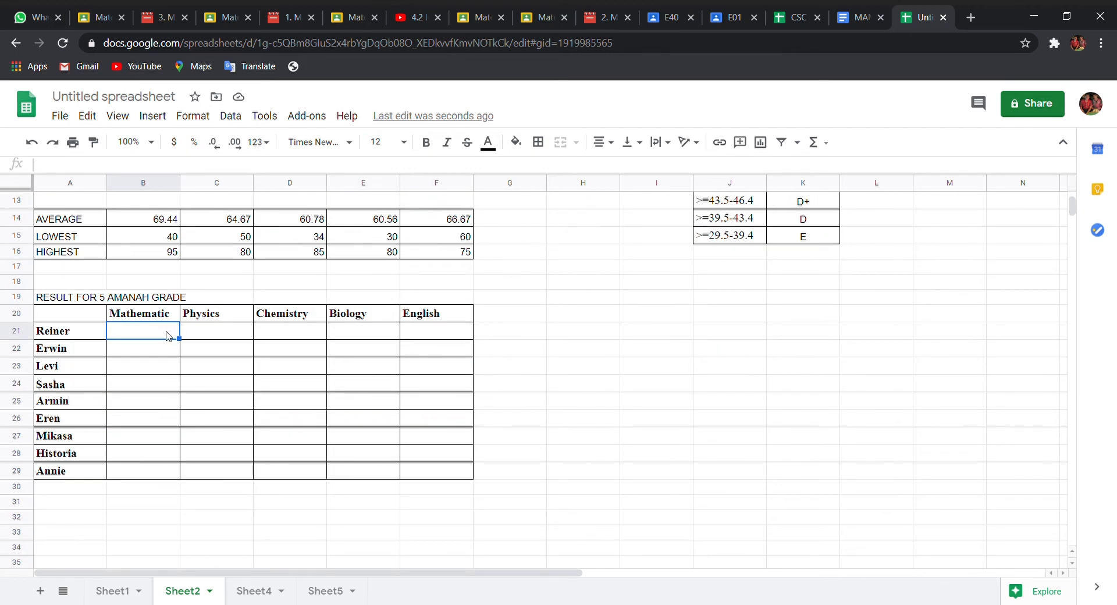
pyautogui.write('=')
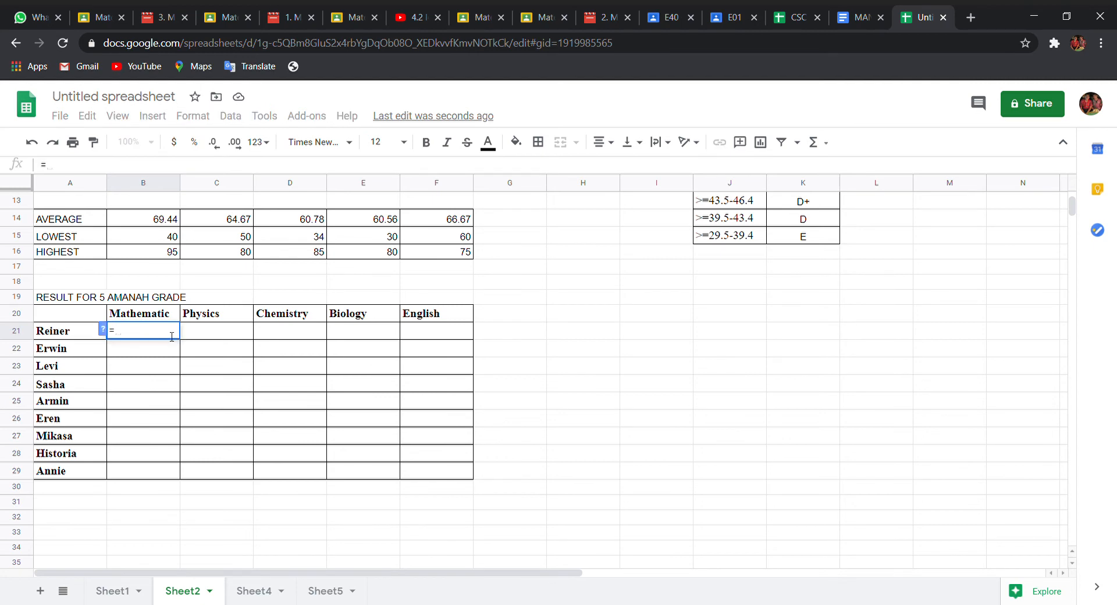
pyautogui.write('IF')
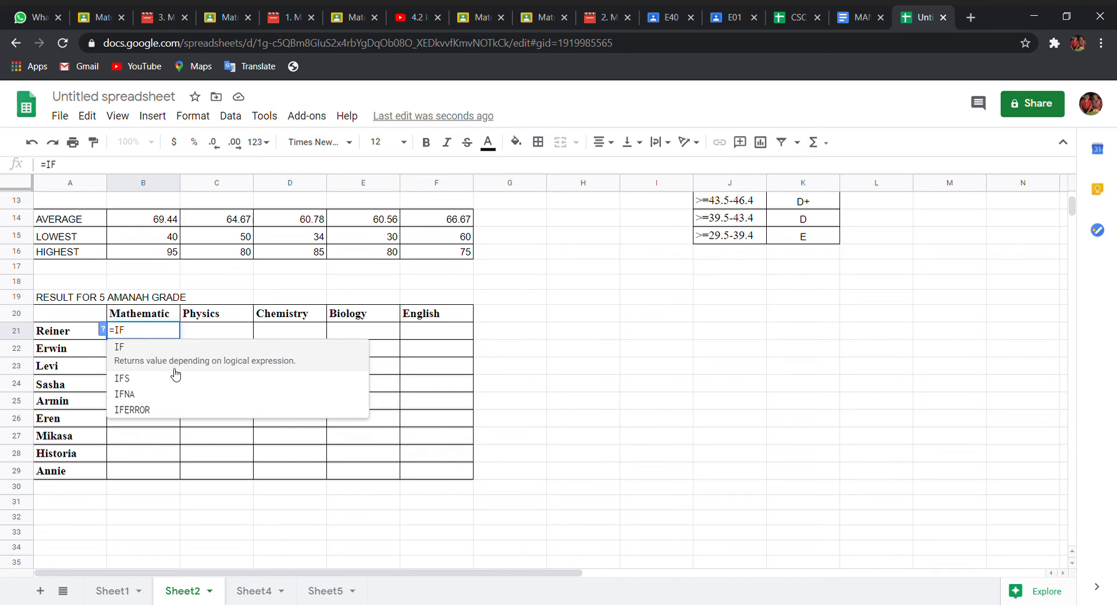
pyautogui.click(210, 354)
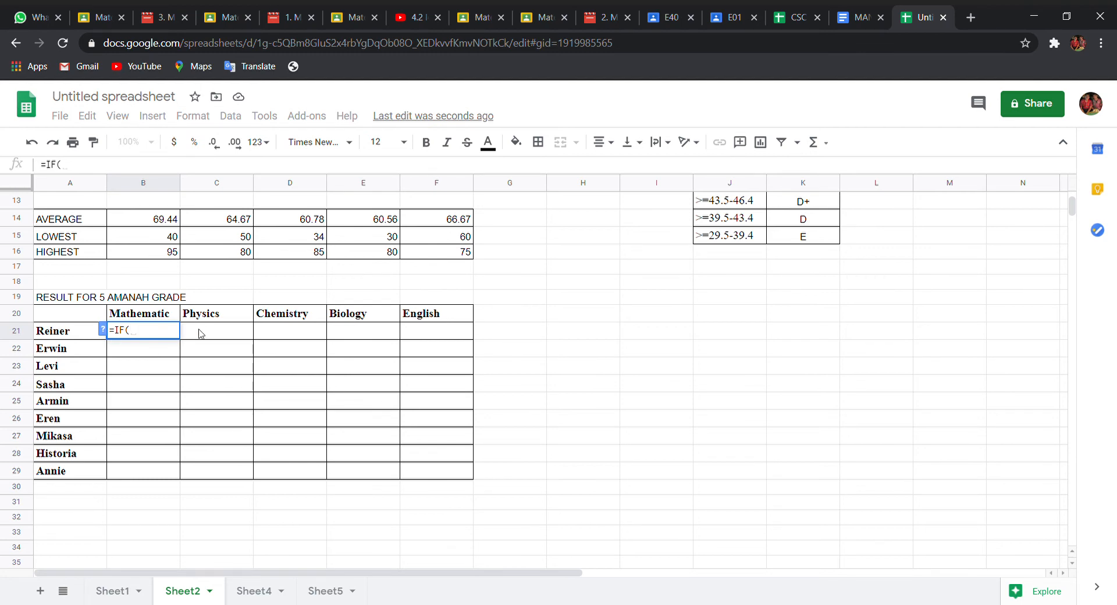
pyautogui.scroll(4, 131, 349)
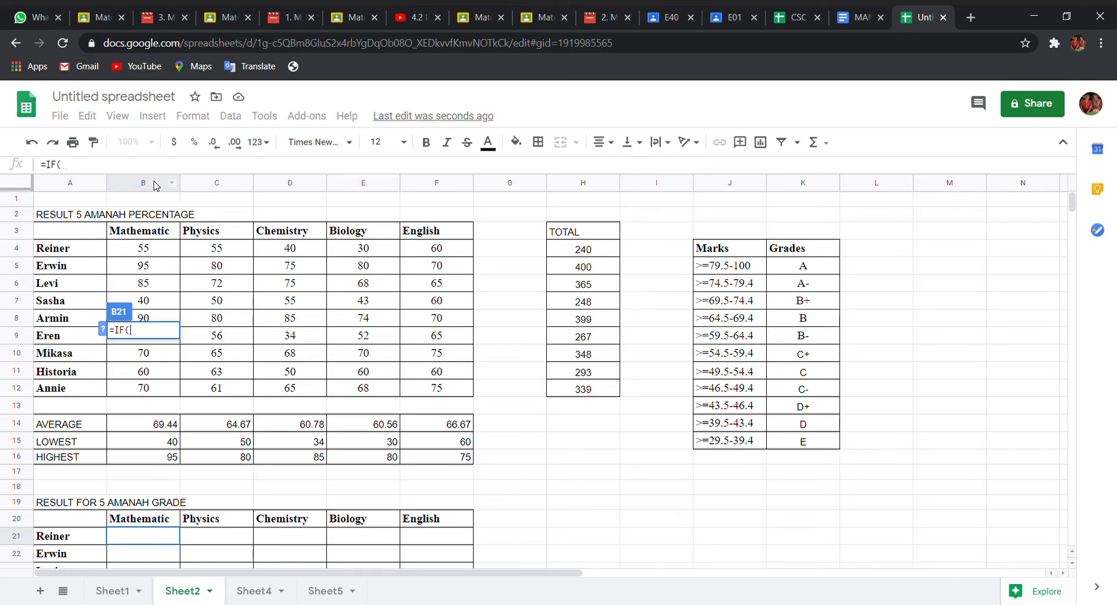
pyautogui.scroll(-5, 186, 307)
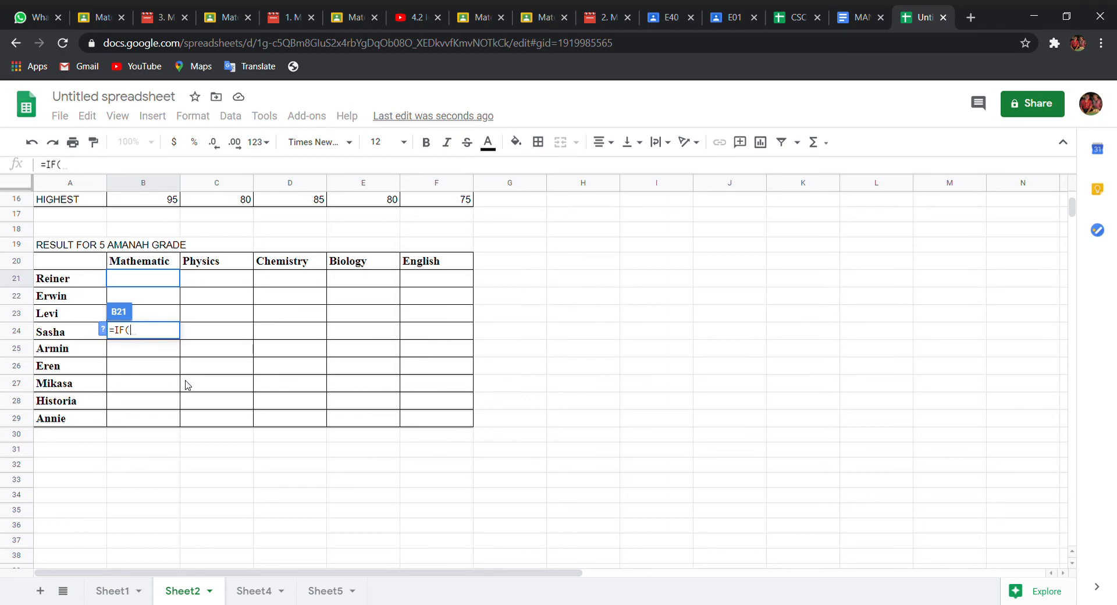
pyautogui.write('B4')
pyautogui.scroll(3, 186, 385)
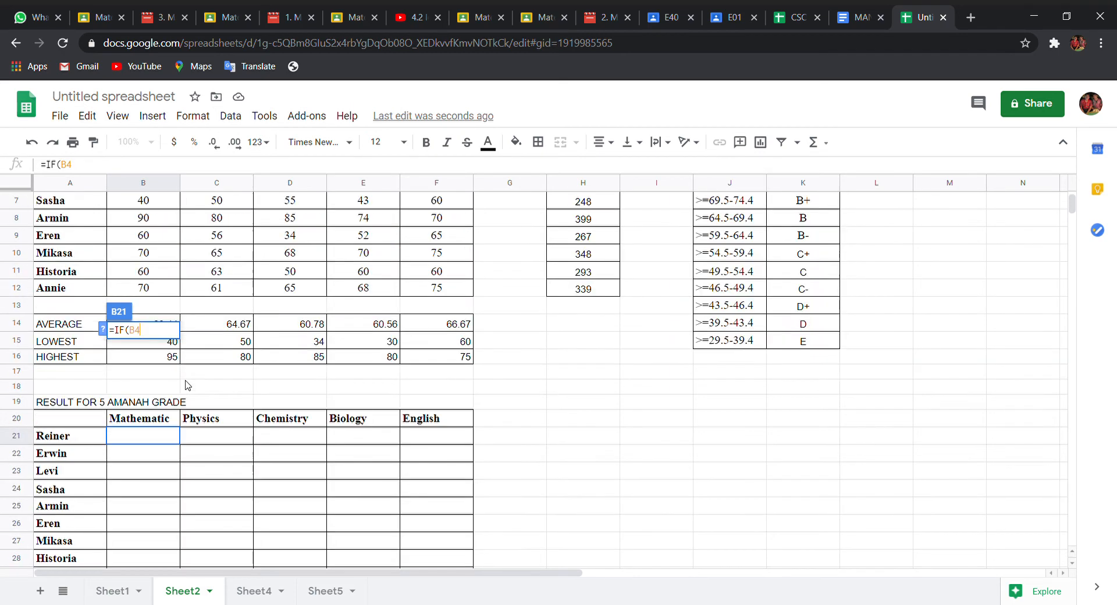
pyautogui.scroll(2, 186, 384)
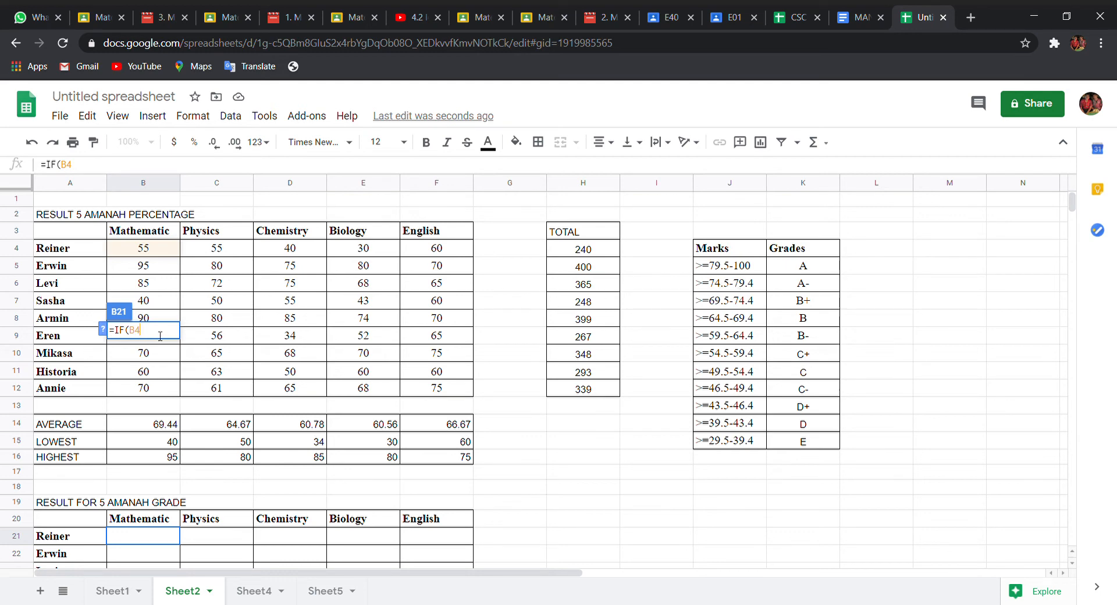
# Step: Complete the formula's first condition so that B4>=79.5 returns "A"
pyautogui.write('>=')
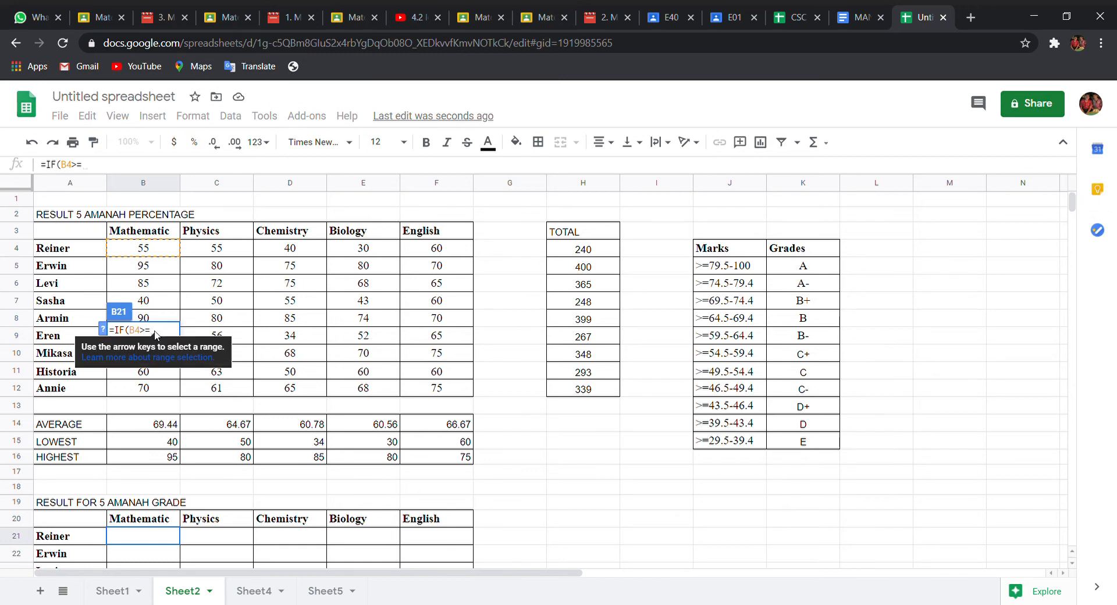
pyautogui.write('79')
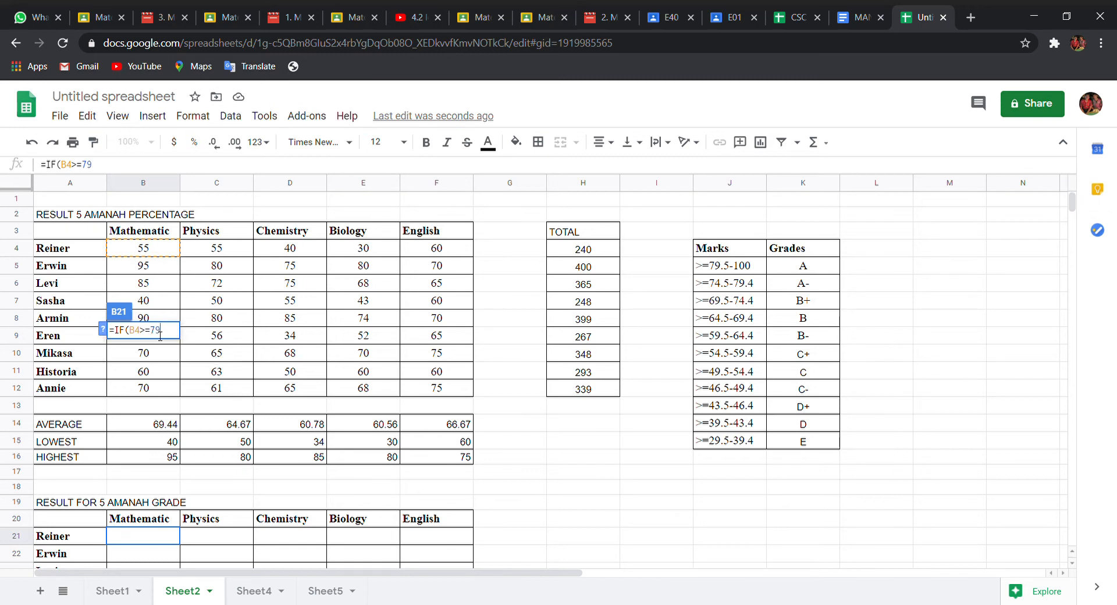
pyautogui.write('.5,')
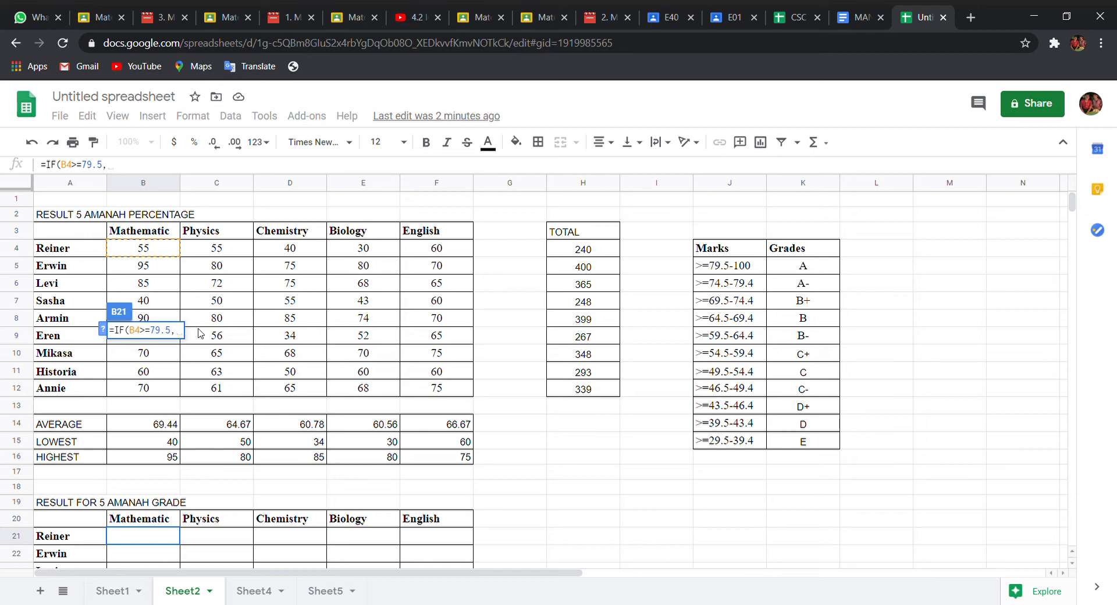
pyautogui.write('"A')
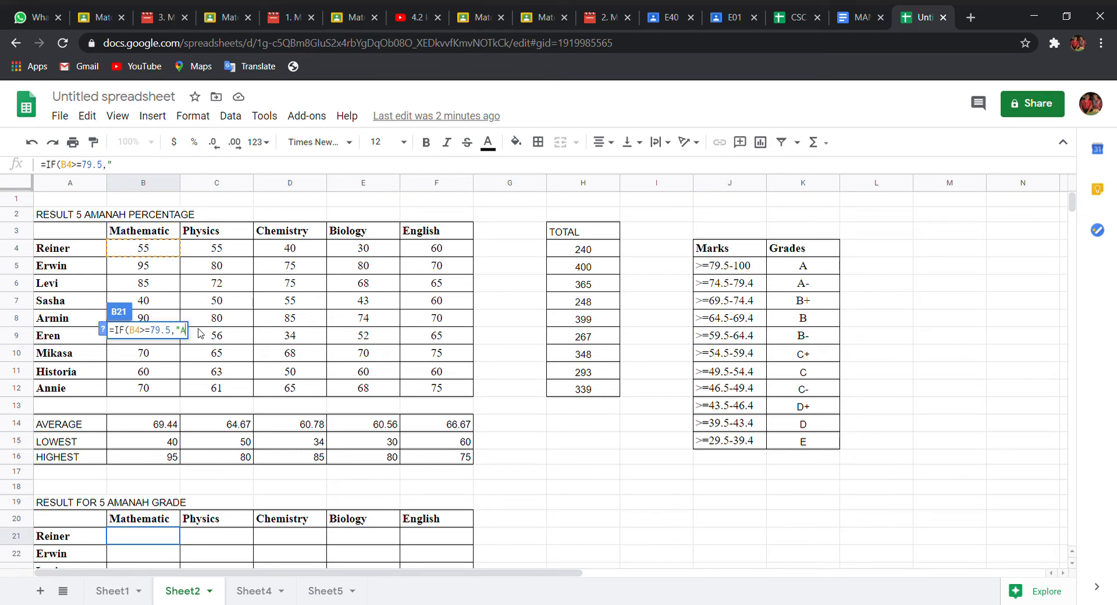
pyautogui.write('",')
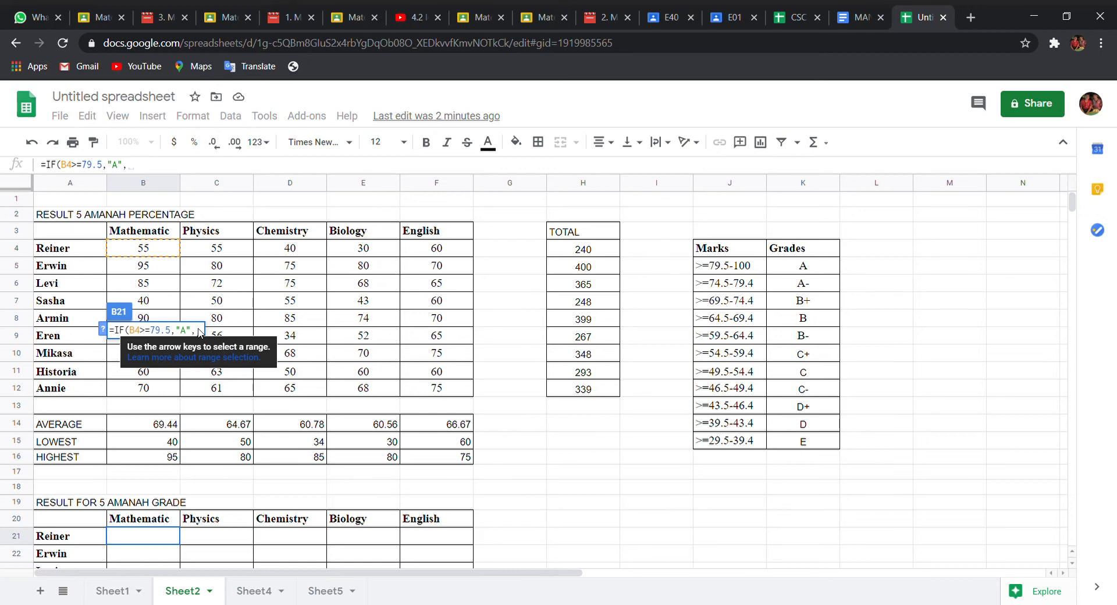
# Step: Nest a second IF in the B21 formula that returns "A-" when B4>=74.5
pyautogui.write('IF')
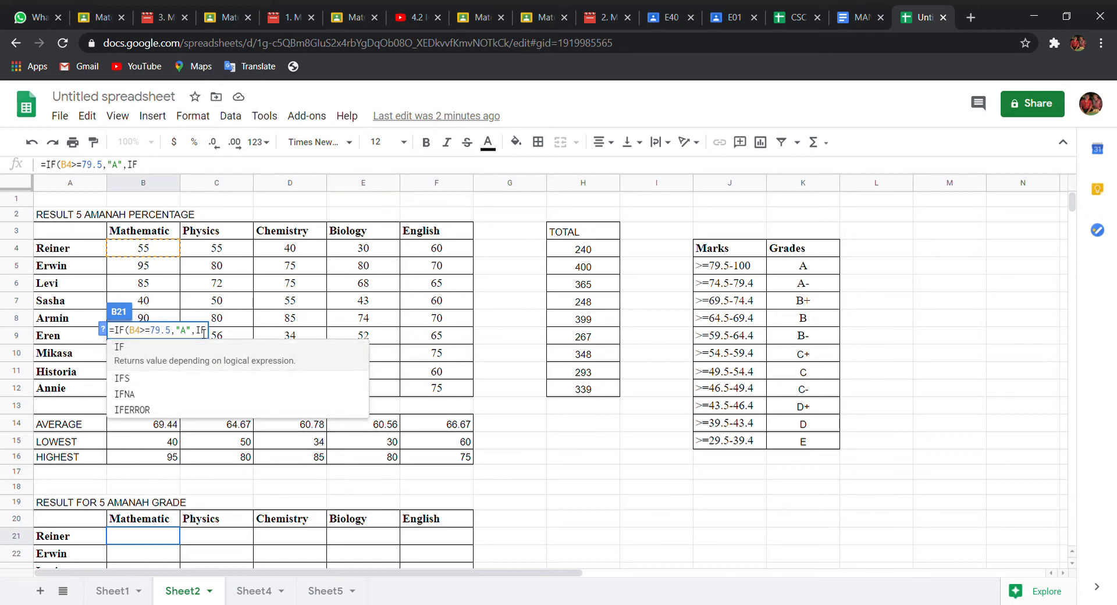
pyautogui.write('(')
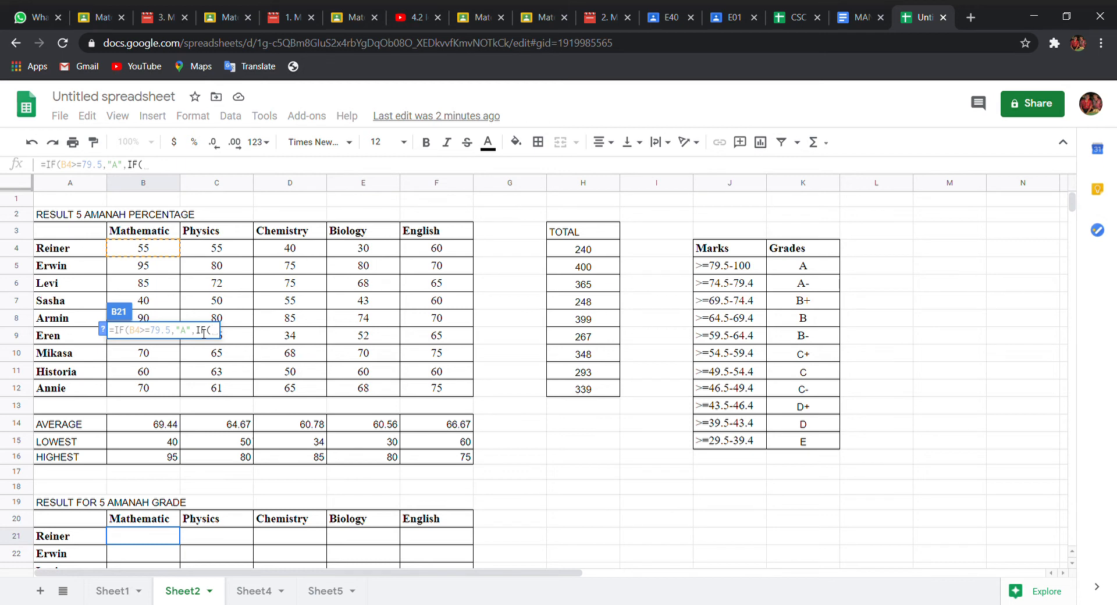
pyautogui.write('B4')
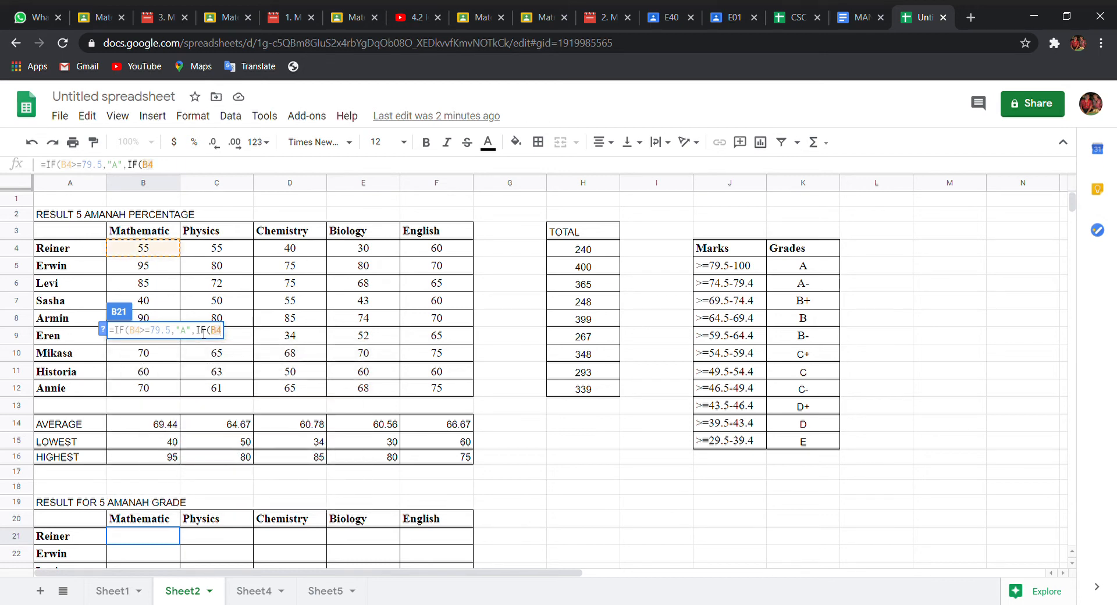
pyautogui.write('>=')
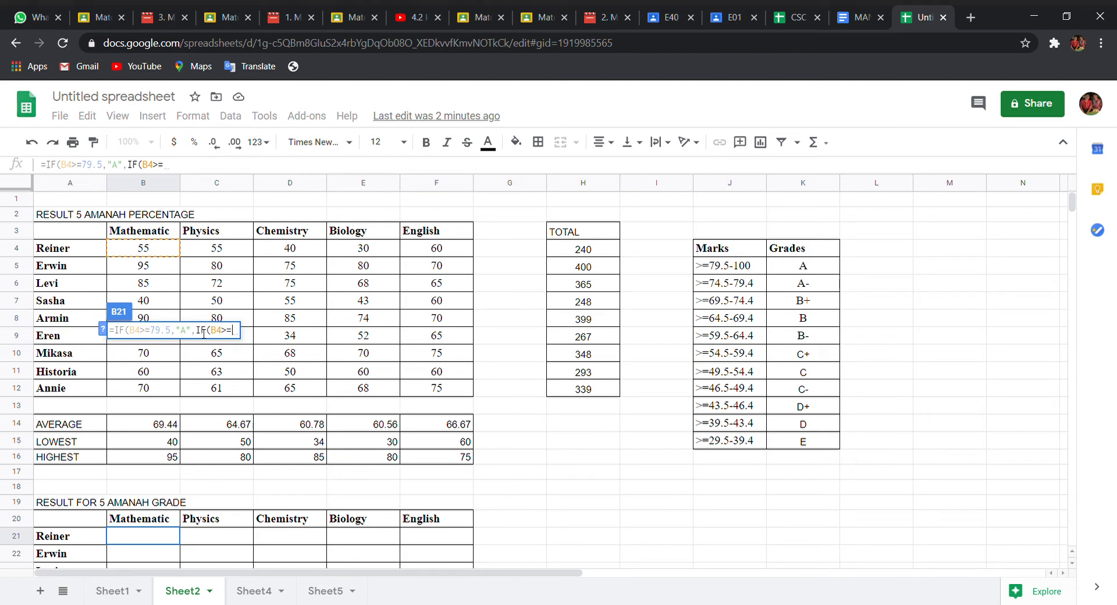
pyautogui.write('74')
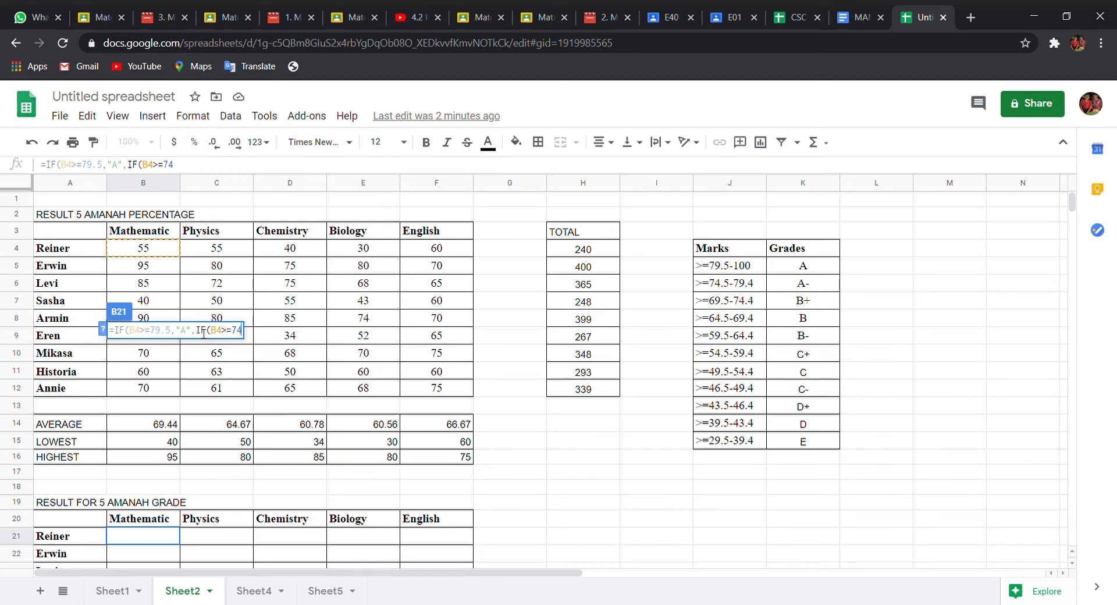
pyautogui.write('.5,')
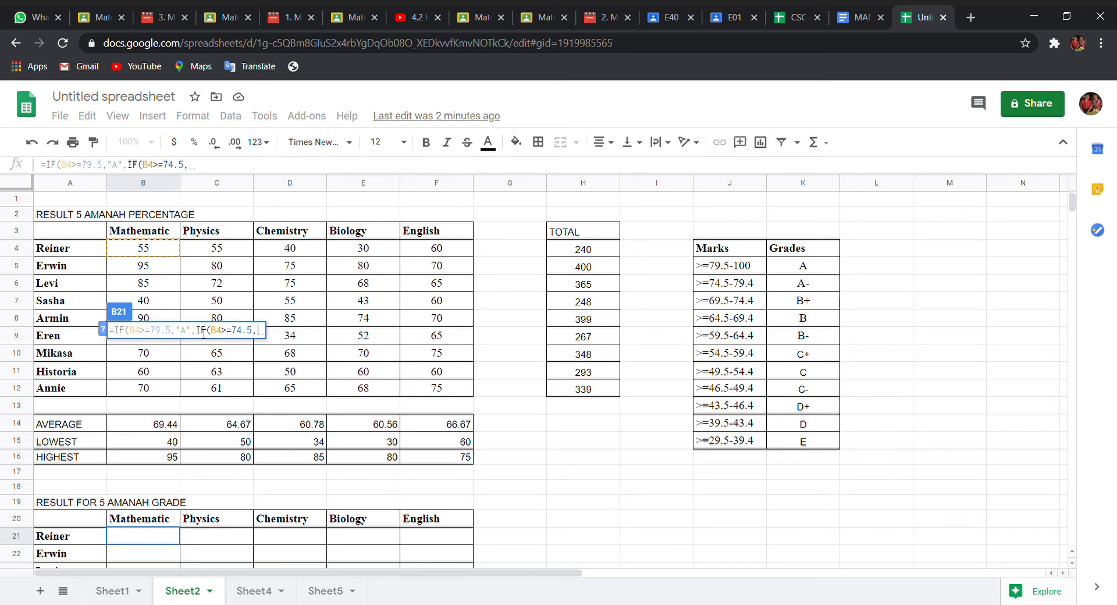
pyautogui.write(':')
pyautogui.press('BackSpace')
pyautogui.write('"')
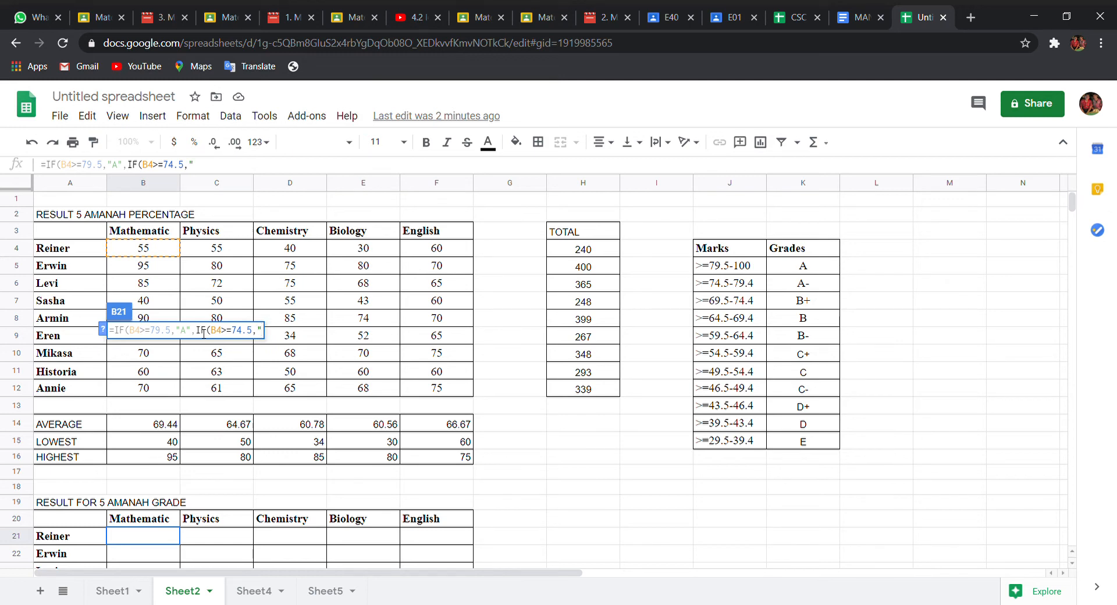
pyautogui.write('A-",')
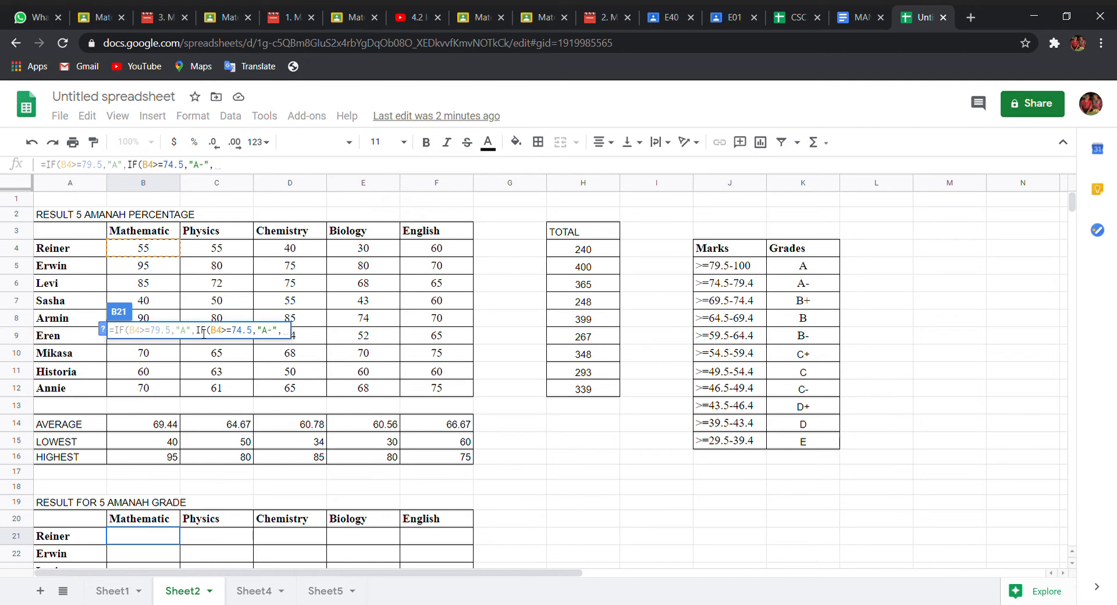
# Step: Nest a third IF in the B21 formula that returns "B+" when B4>=69.5
pyautogui.write('IF')
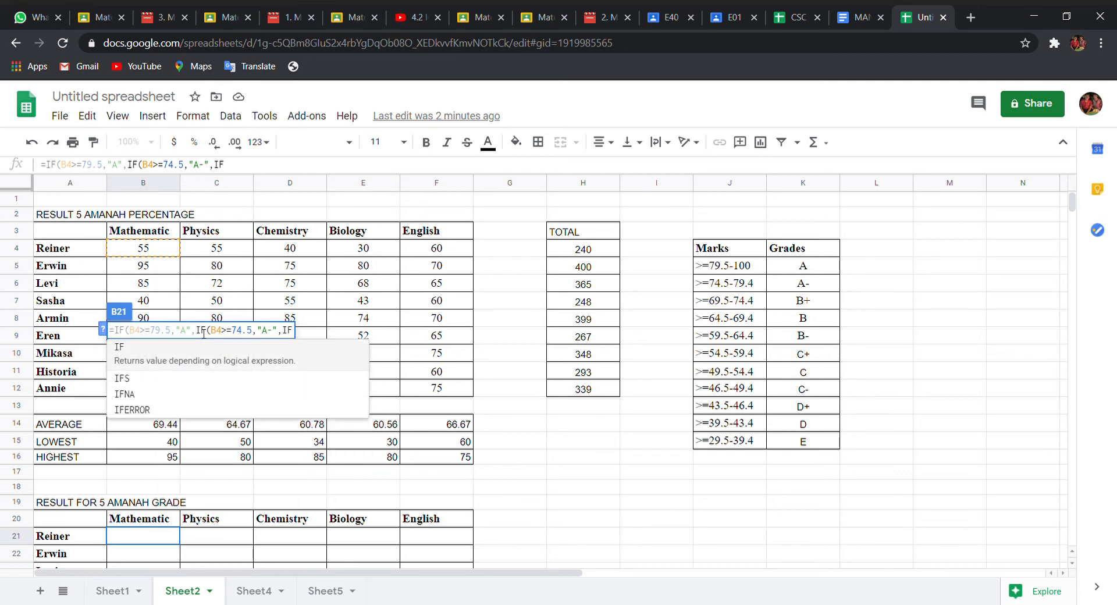
pyautogui.write('(')
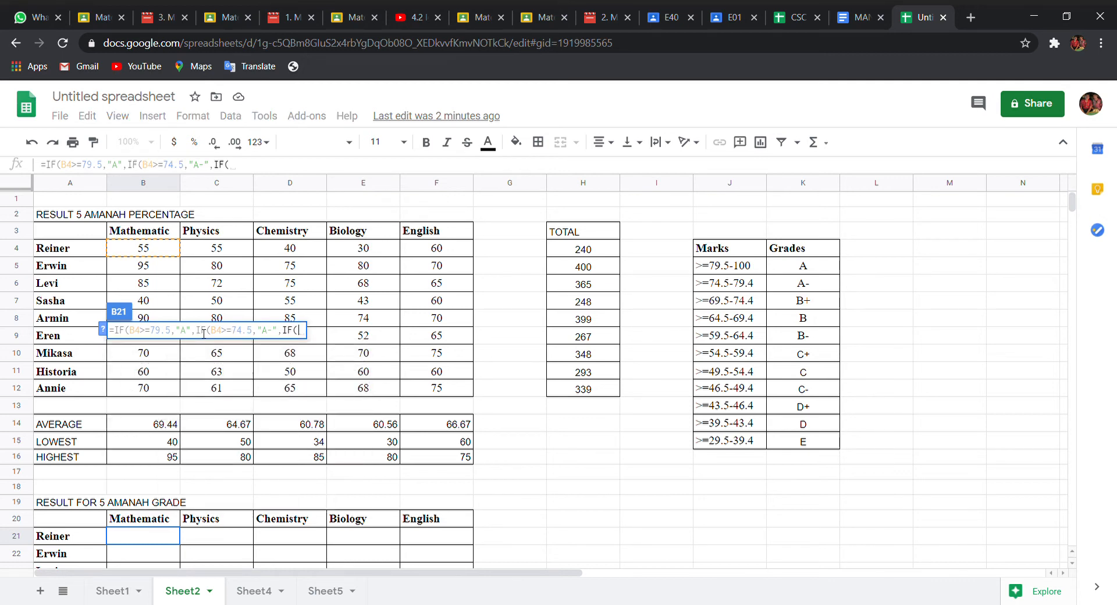
pyautogui.write('B4')
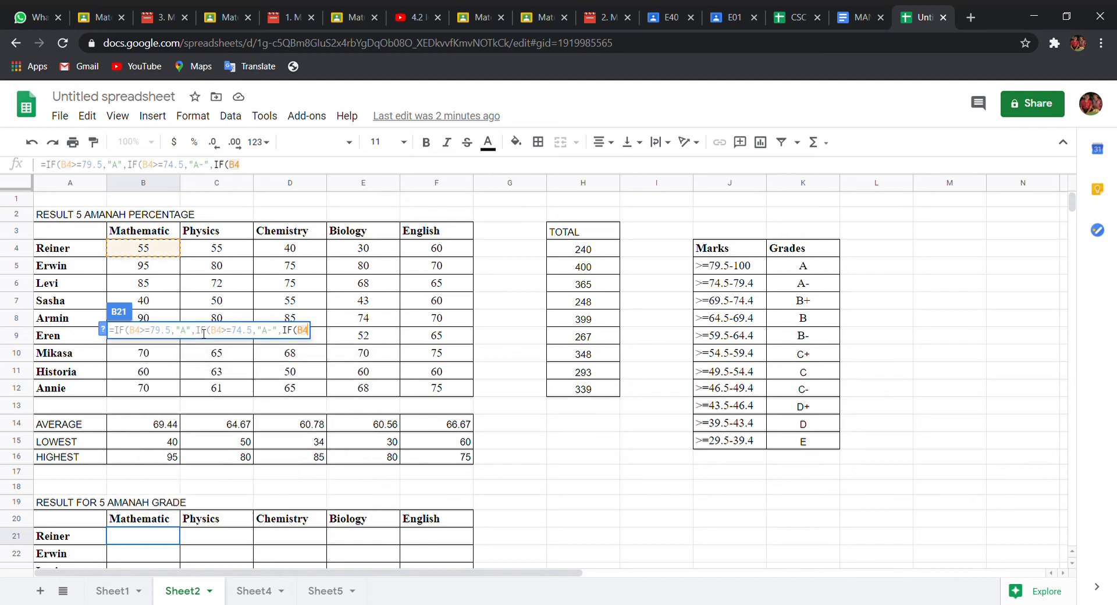
pyautogui.write('>=')
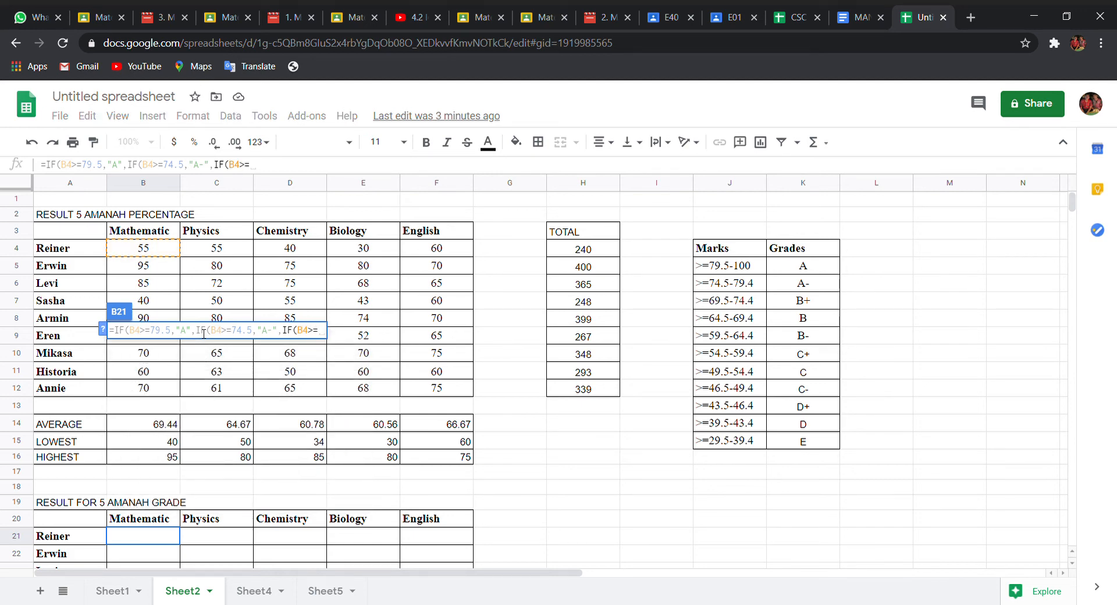
pyautogui.write('6')
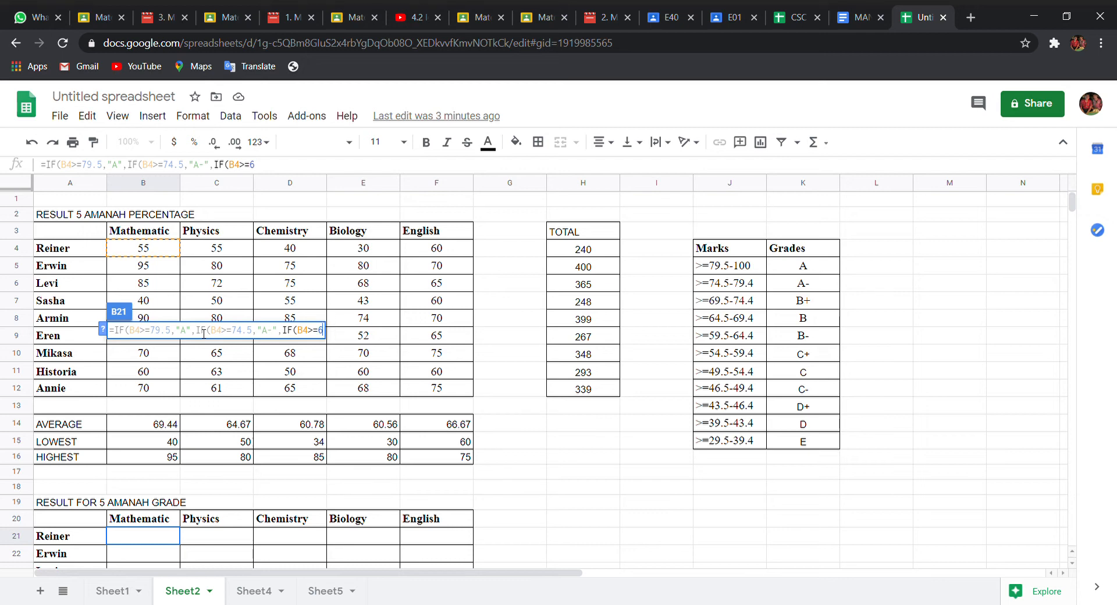
pyautogui.write('9.5,')
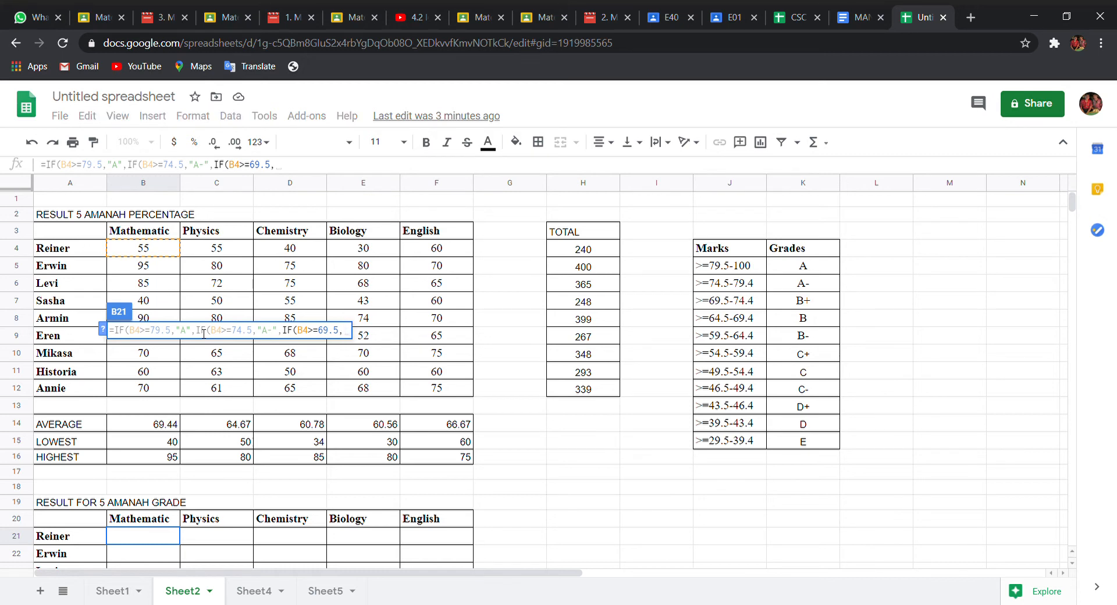
pyautogui.write(':')
pyautogui.press('BackSpace')
pyautogui.write('"')
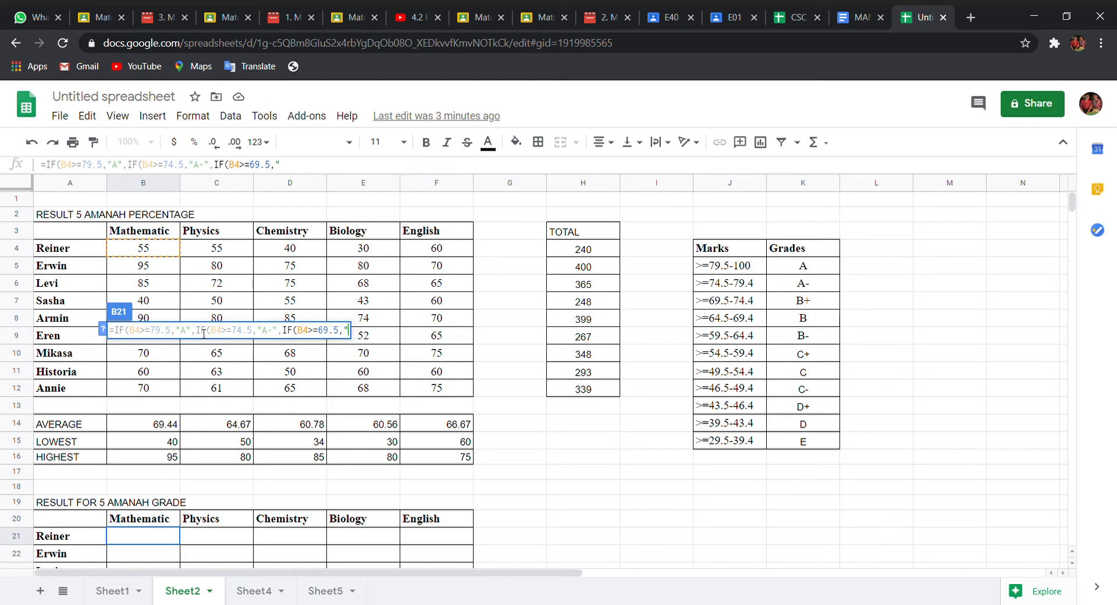
pyautogui.write('B+",')
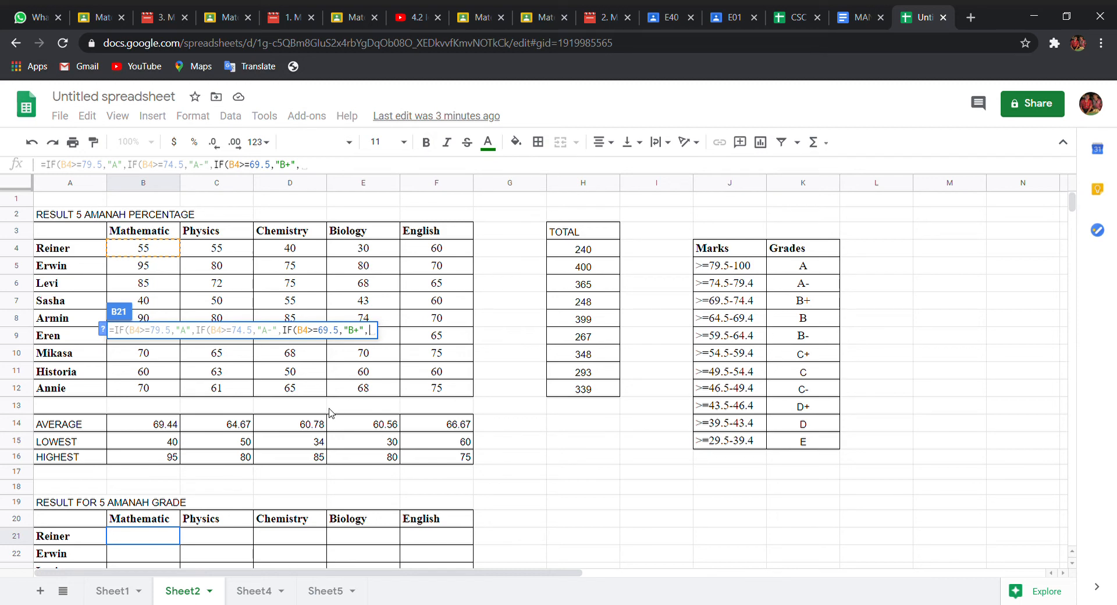
# Step: Erase the unfinished nested IF formula from cell B21 of the grade table on Sheet2
pyautogui.scroll(-1, 238, 354)
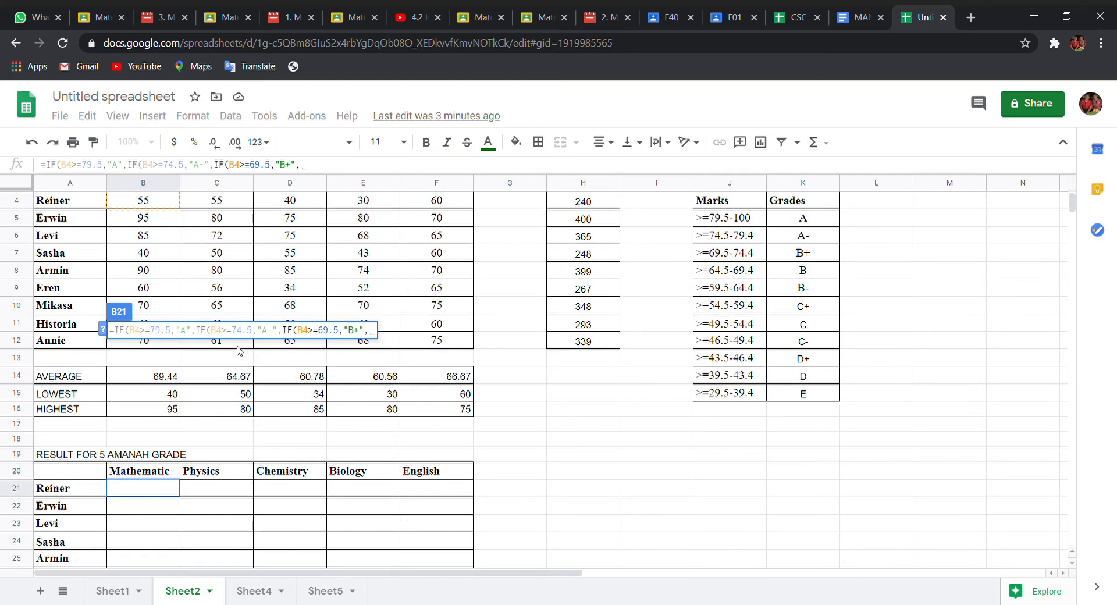
pyautogui.scroll(1, 239, 351)
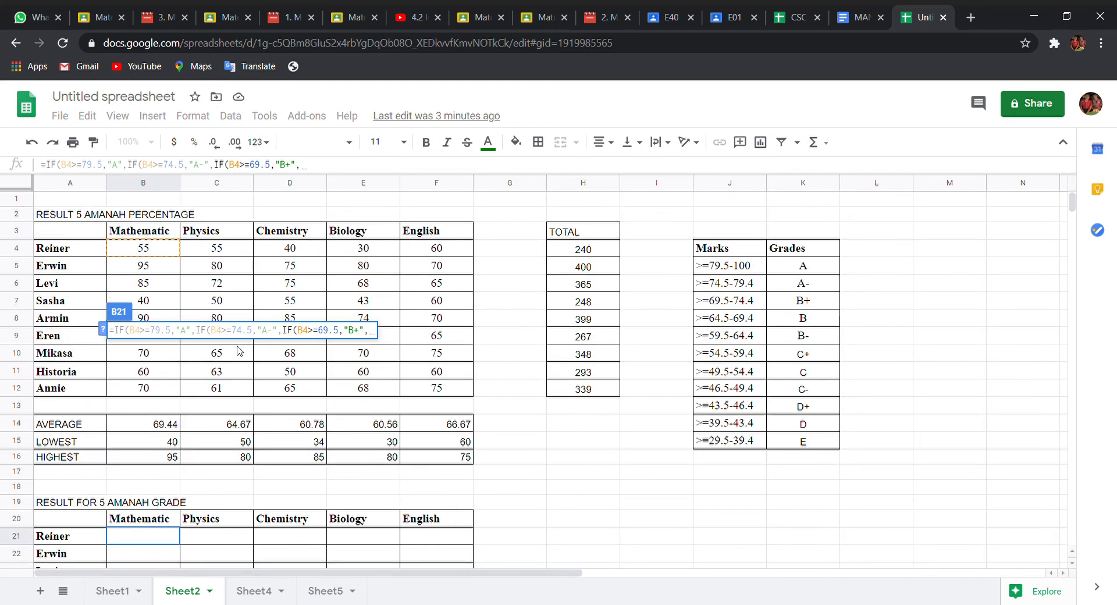
pyautogui.scroll(-2, 237, 351)
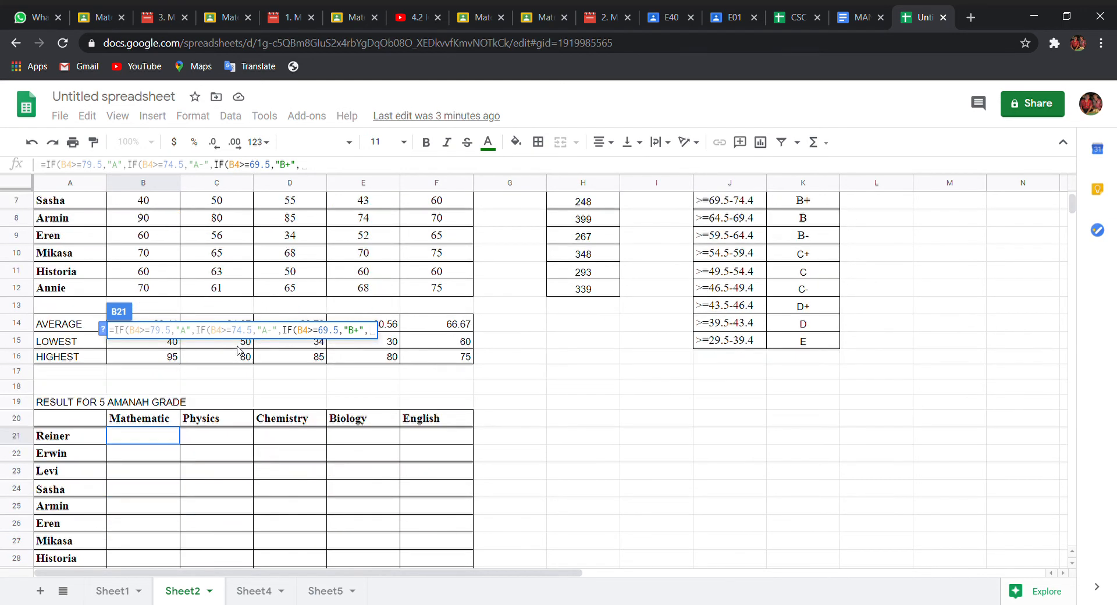
pyautogui.press('BackSpace')
pyautogui.press('BackSpace')
pyautogui.press('BackSpace')
pyautogui.press('BackSpace')
pyautogui.press('BackSpace')
pyautogui.press('BackSpace')
pyautogui.press('BackSpace')
pyautogui.press('BackSpace')
pyautogui.press('BackSpace')
pyautogui.press('BackSpace')
pyautogui.press('BackSpace')
pyautogui.press('BackSpace')
pyautogui.press('BackSpace')
pyautogui.press('BackSpace')
pyautogui.press('BackSpace')
pyautogui.press('BackSpace')
pyautogui.press('BackSpace')
pyautogui.press('BackSpace')
pyautogui.press('BackSpace')
pyautogui.press('BackSpace')
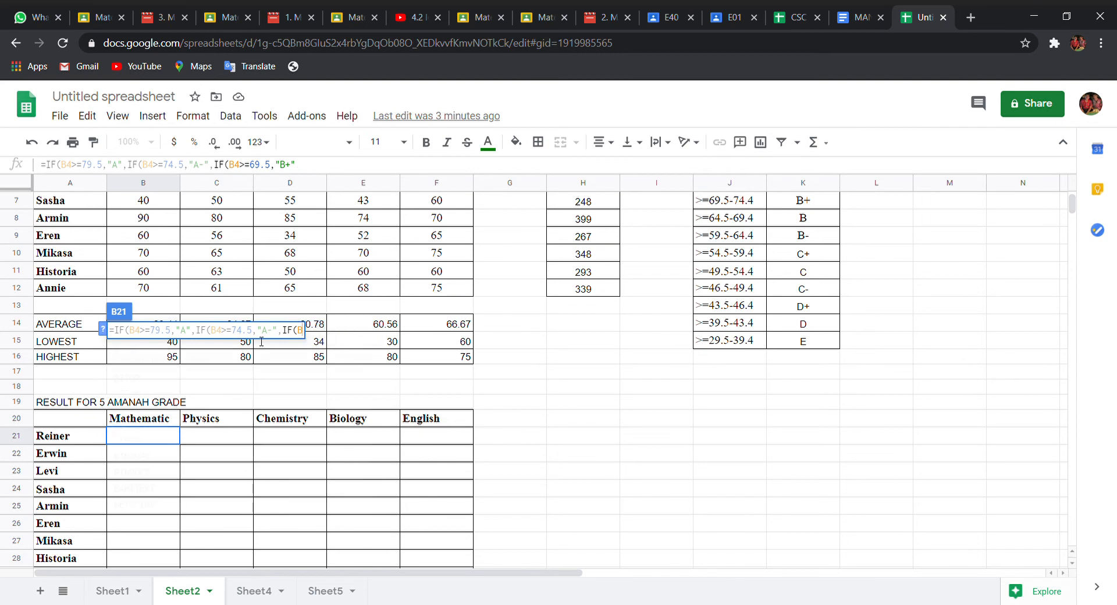
pyautogui.press('BackSpace')
pyautogui.press('BackSpace')
pyautogui.press('BackSpace')
pyautogui.press('BackSpace')
pyautogui.press('BackSpace')
pyautogui.press('BackSpace')
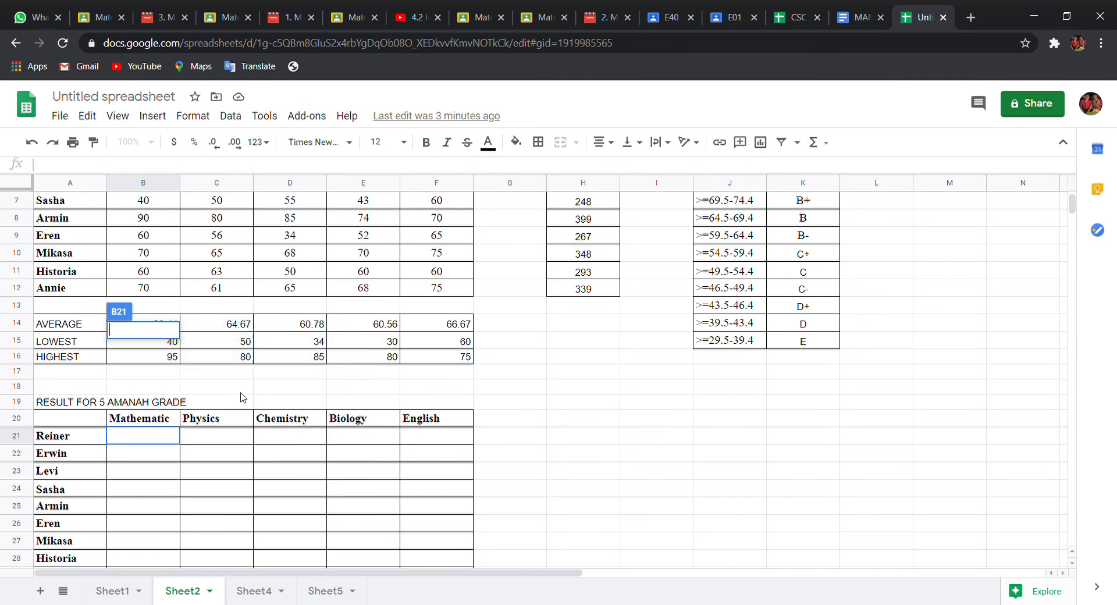
# Step: Switch to Sheet4 and examine the complete nested IF formula in cell B21 against the marks and grades scale
pyautogui.click(250, 591)
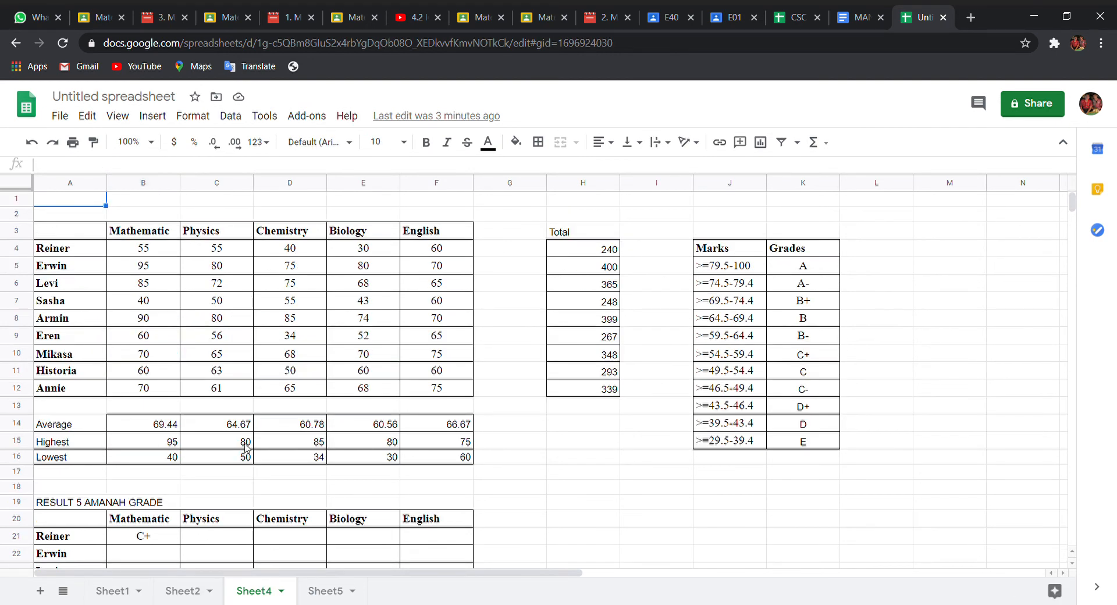
pyautogui.scroll(-3, 207, 442)
pyautogui.click(166, 388)
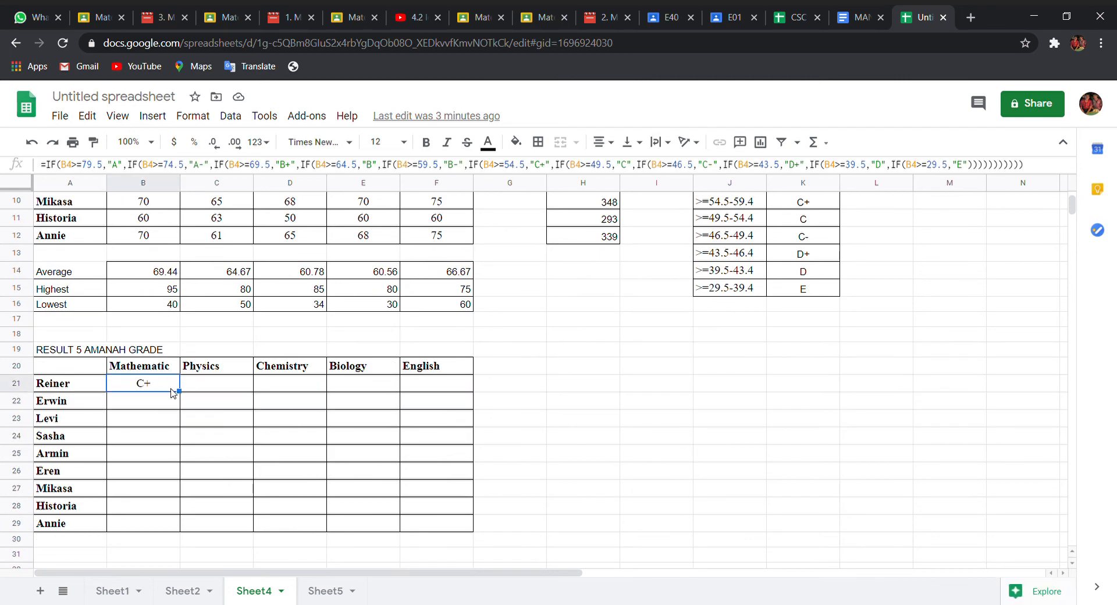
pyautogui.scroll(2, 158, 395)
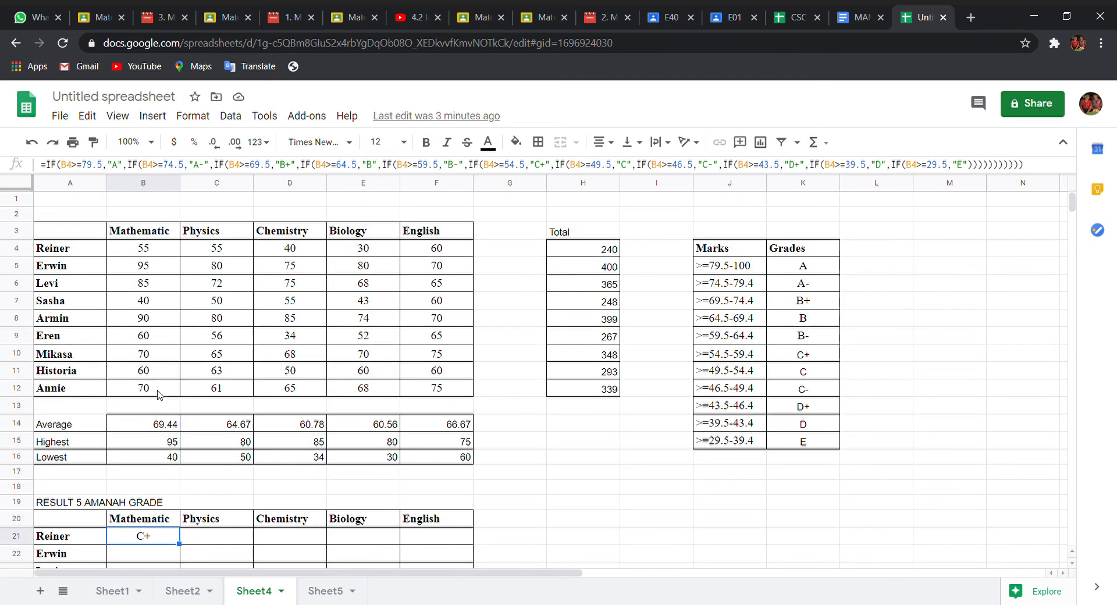
pyautogui.scroll(-3, 159, 262)
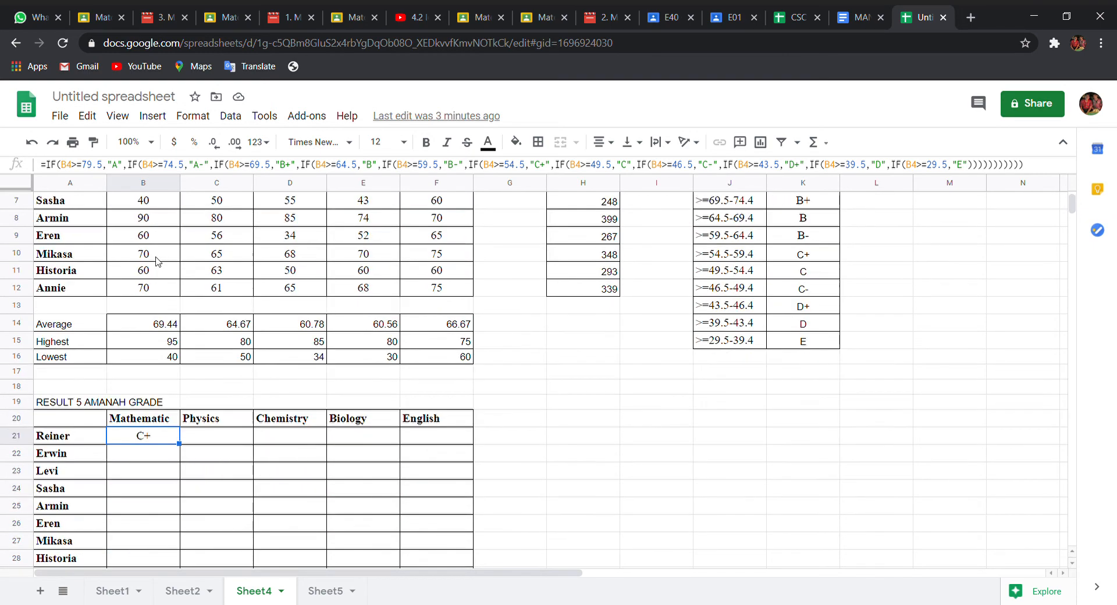
pyautogui.scroll(2, 578, 323)
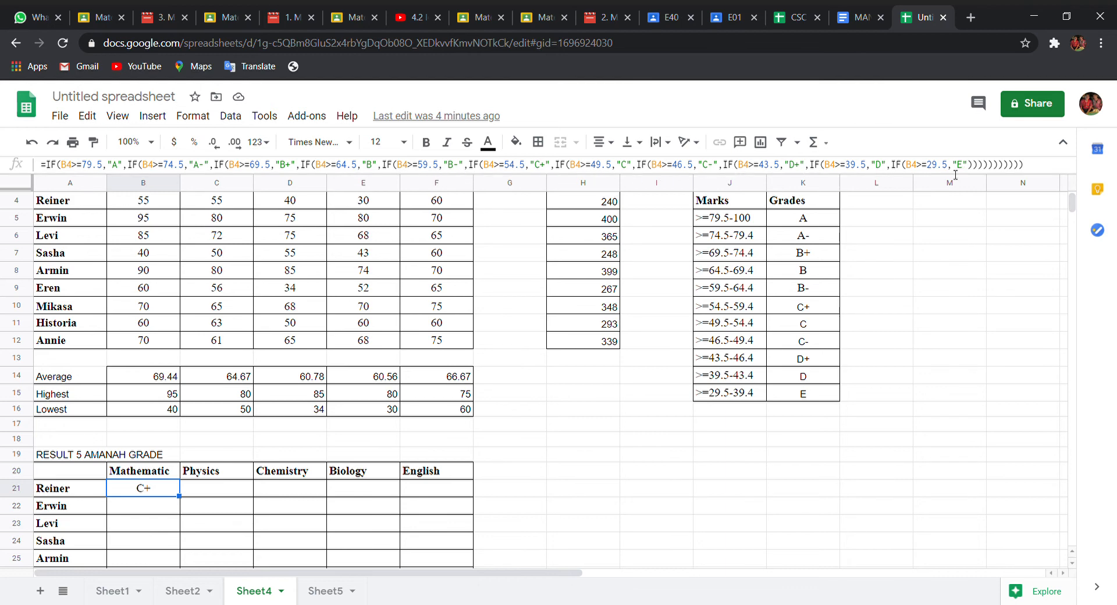
pyautogui.scroll(-2, 1, 522)
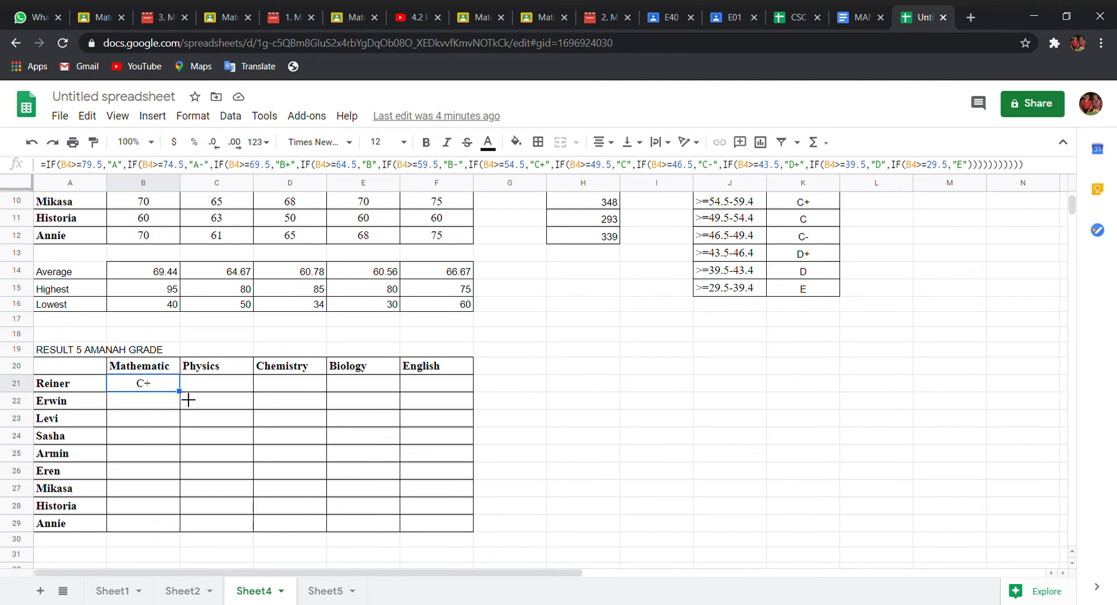
# Step: Fill the B21 grade formula down to row 29 and across to column F for all students and subjects
pyautogui.moveTo(188, 399); pyautogui.dragTo(186, 528)
pyautogui.scroll(-1, 184, 529)
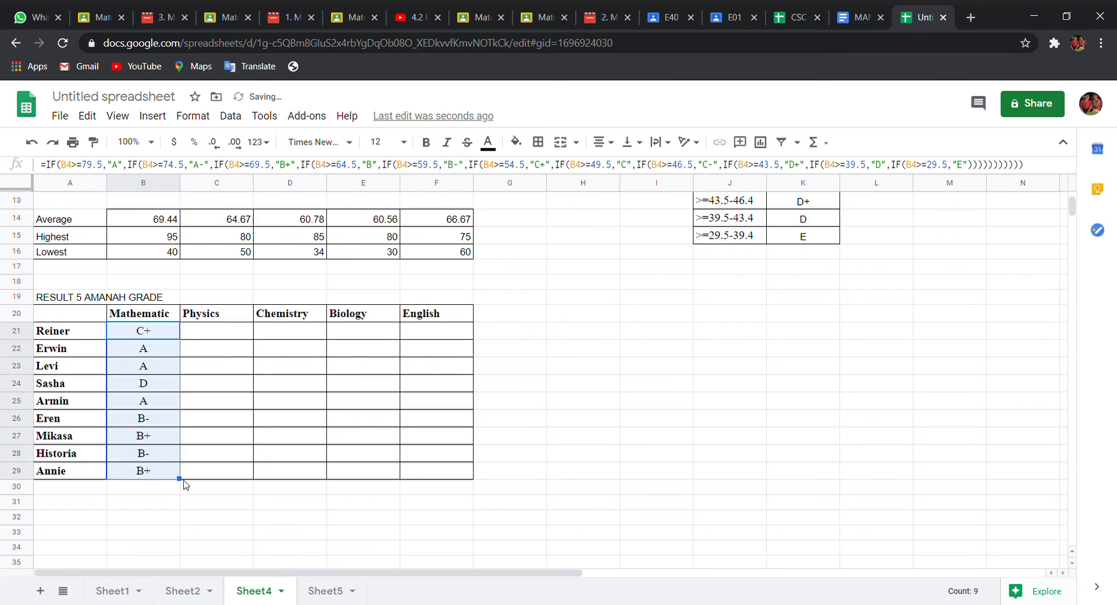
pyautogui.moveTo(180, 479); pyautogui.dragTo(466, 477)
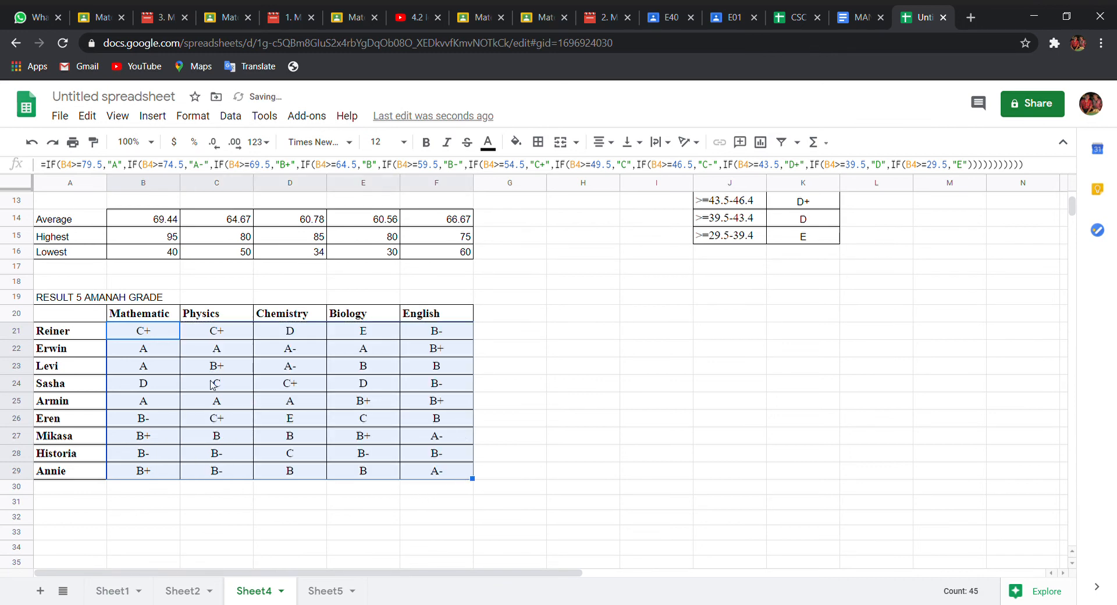
pyautogui.click(511, 385)
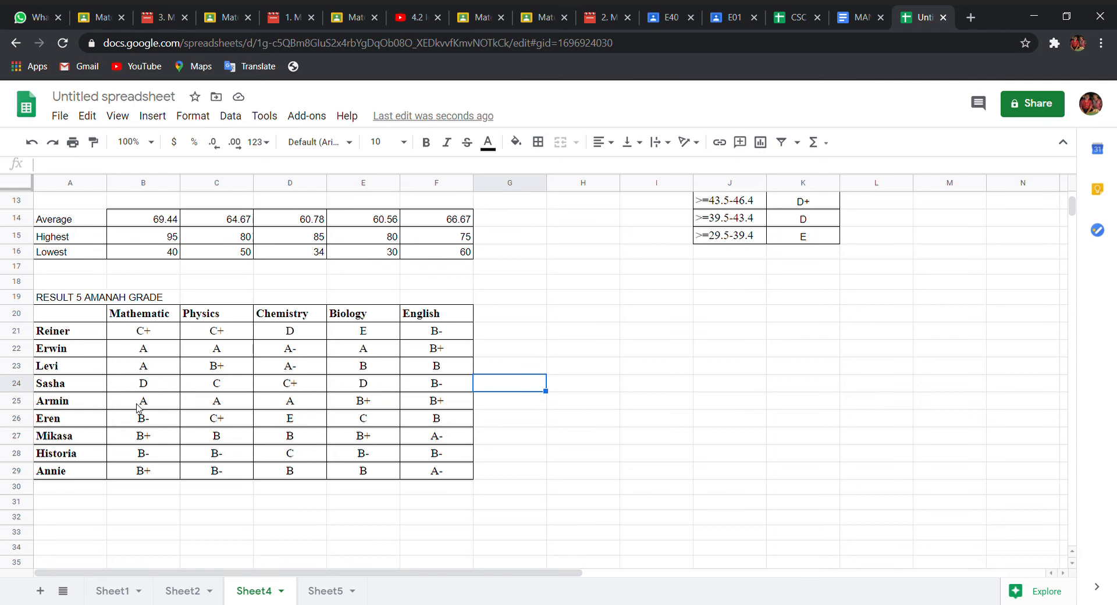
# Step: Check the filled grades of the 5 Amanah students against their subject marks and the marks-to-grades scale
pyautogui.scroll(1, 139, 408)
pyautogui.scroll(1, 139, 408)
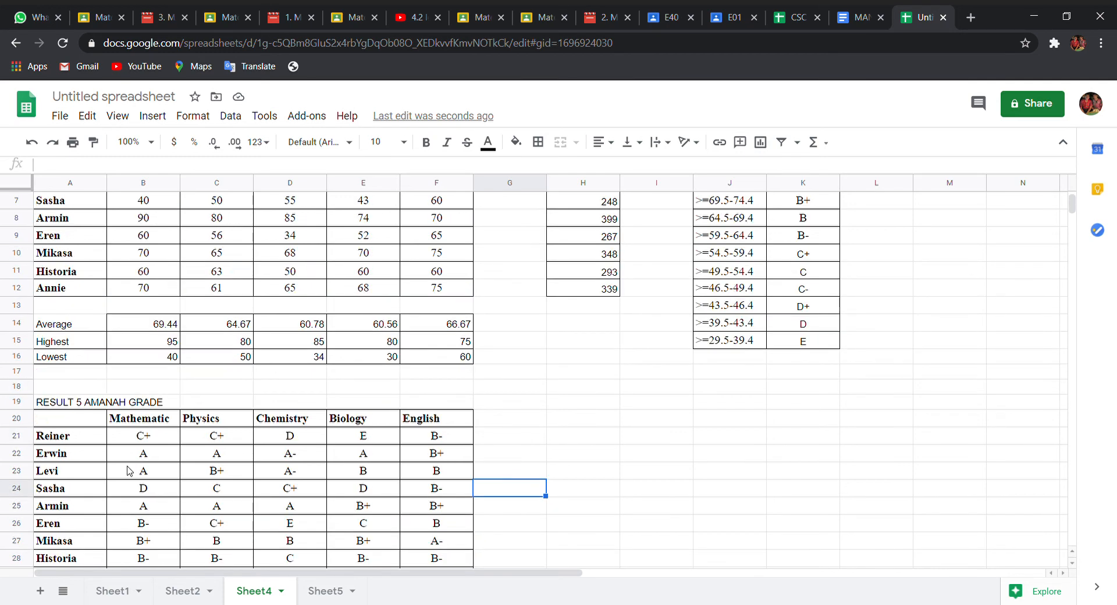
pyautogui.scroll(1, 145, 259)
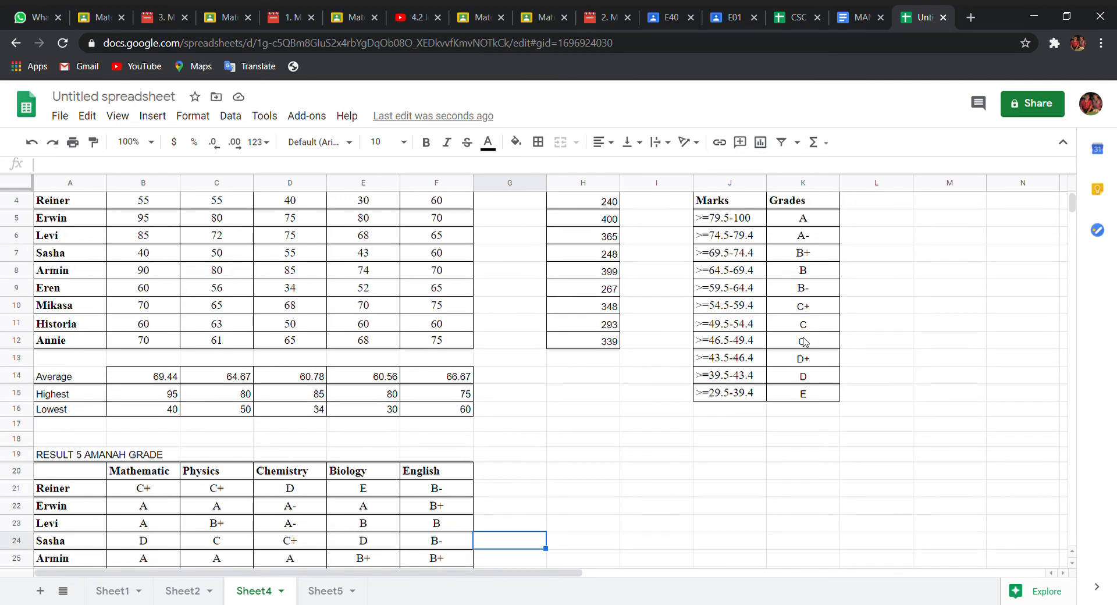
pyautogui.scroll(-2, 579, 374)
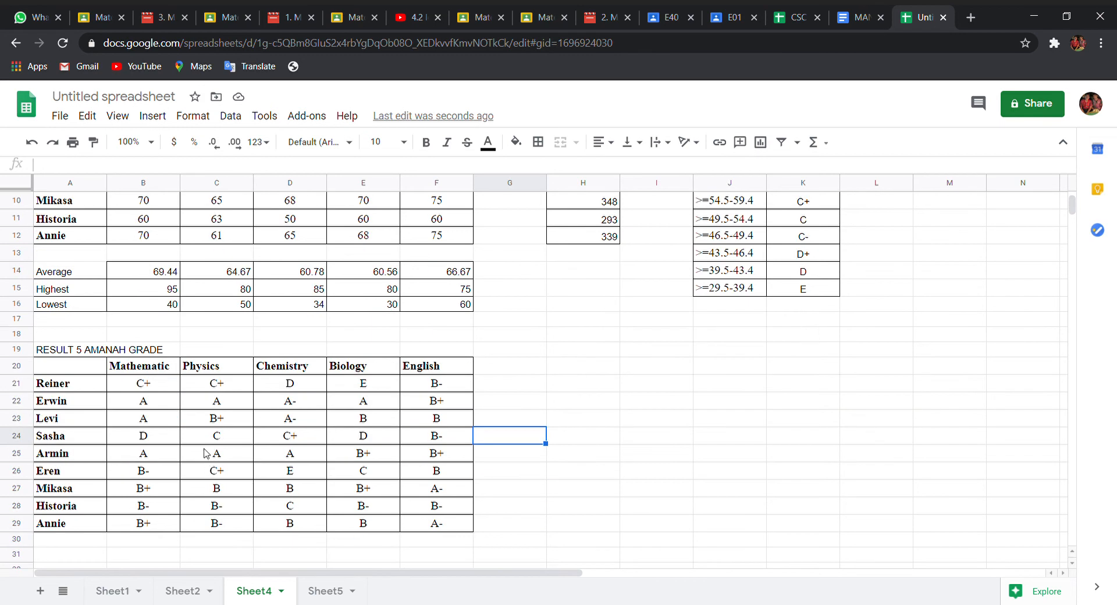
pyautogui.scroll(1, 862, 227)
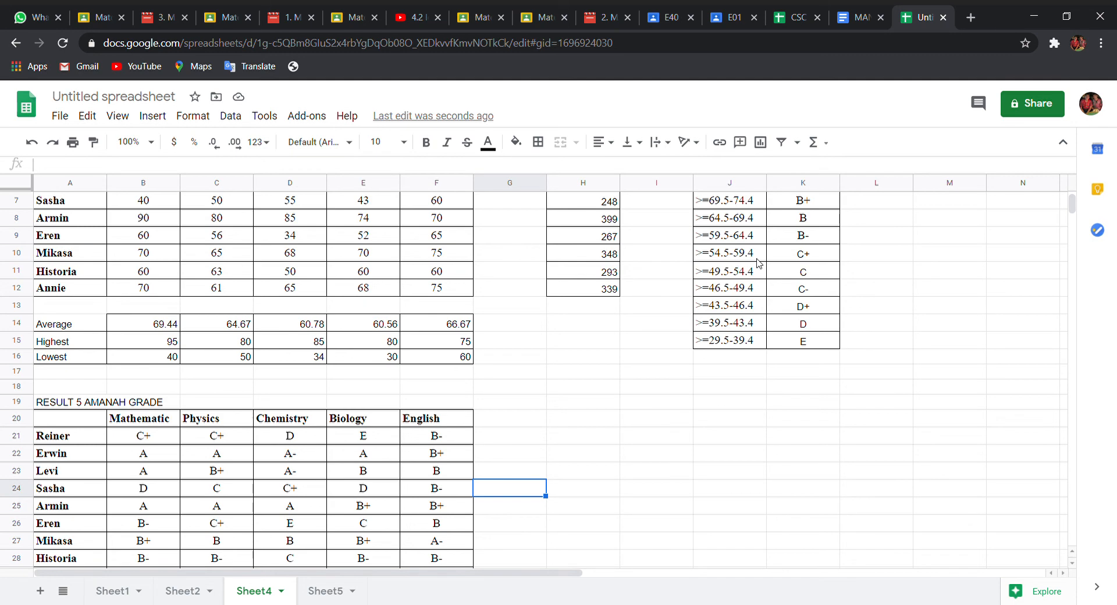
pyautogui.scroll(-2, 759, 263)
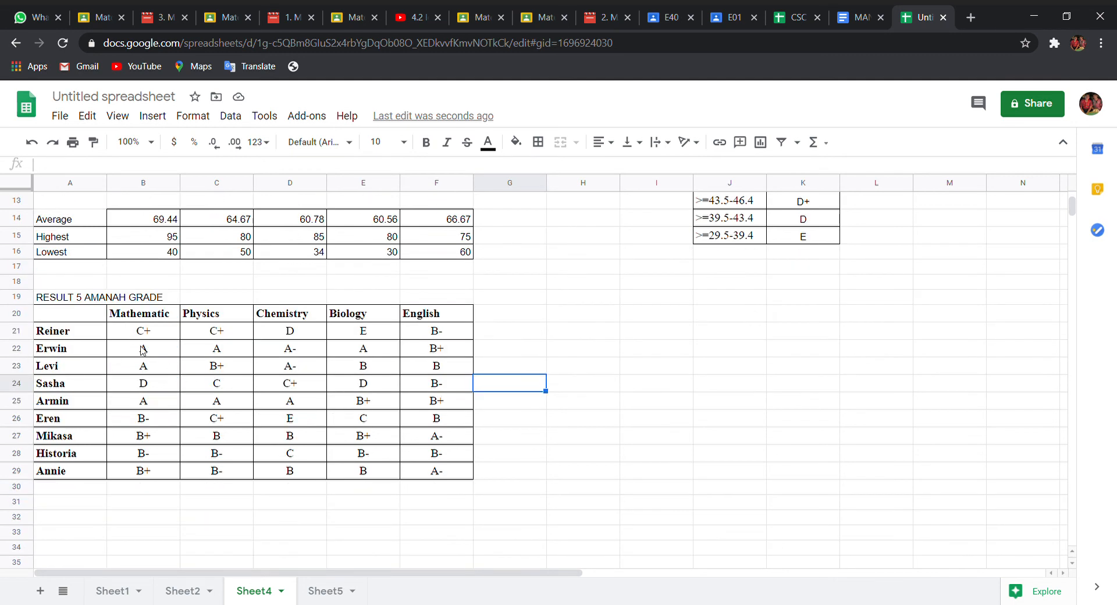
pyautogui.scroll(4, 142, 349)
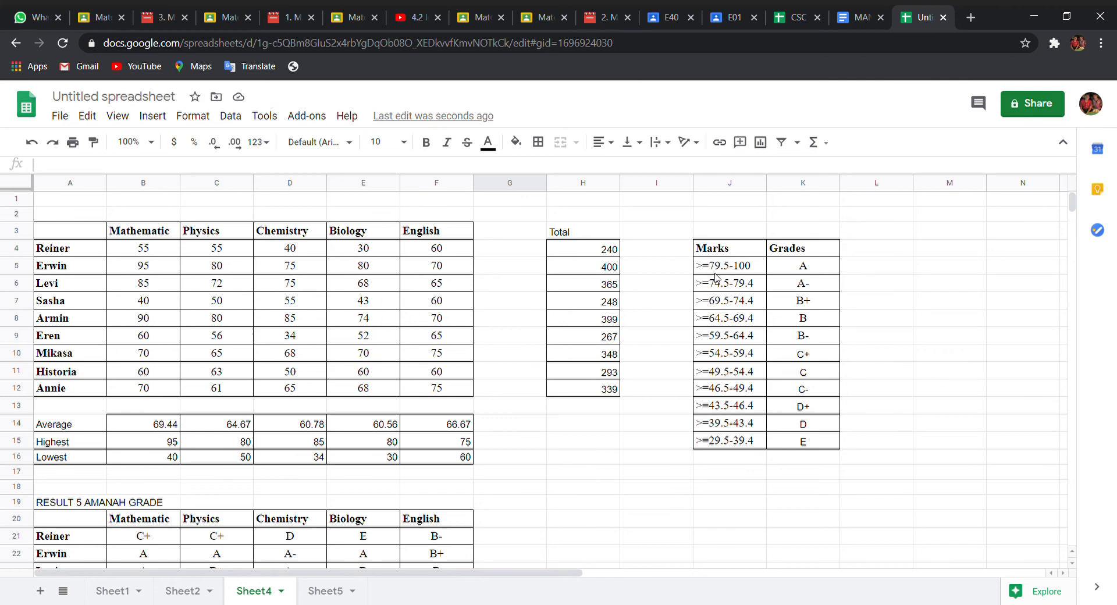
pyautogui.scroll(-2, 754, 273)
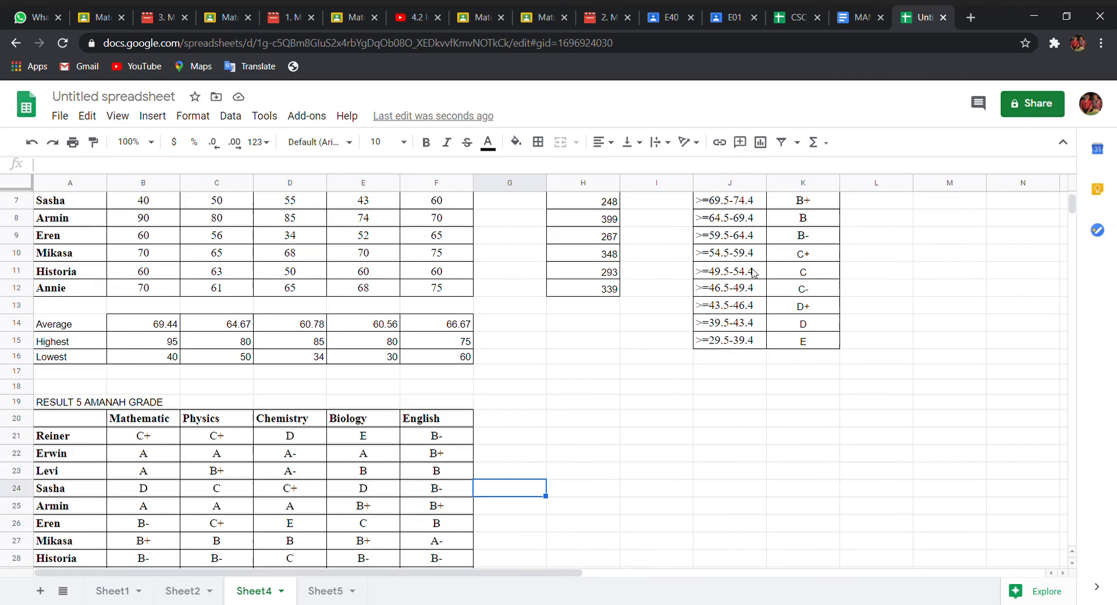
pyautogui.scroll(-2, 755, 274)
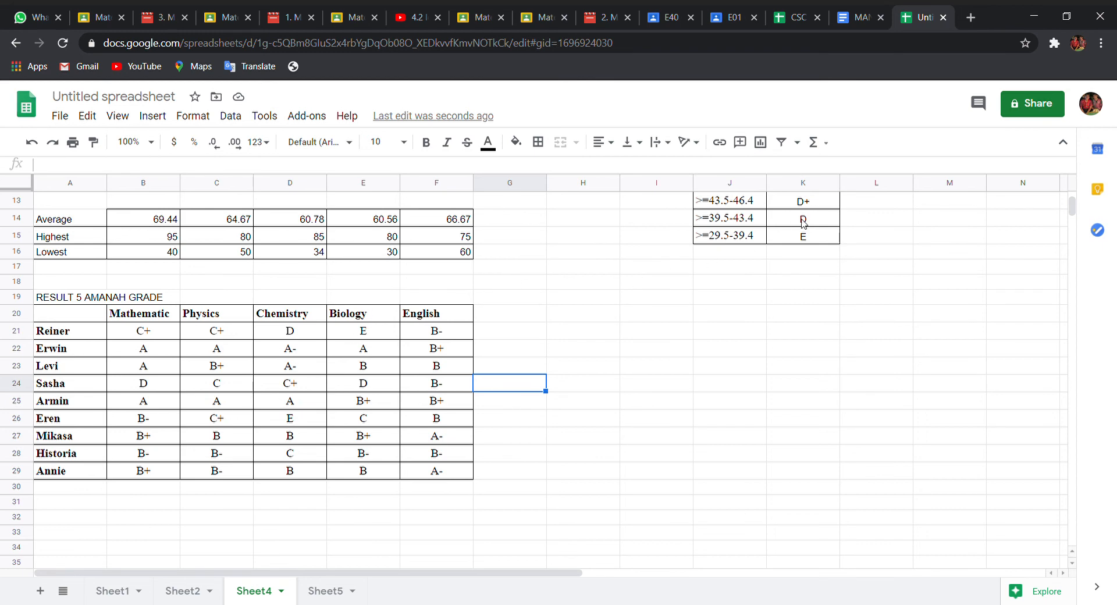
pyautogui.scroll(-2, 243, 342)
pyautogui.scroll(1, 187, 366)
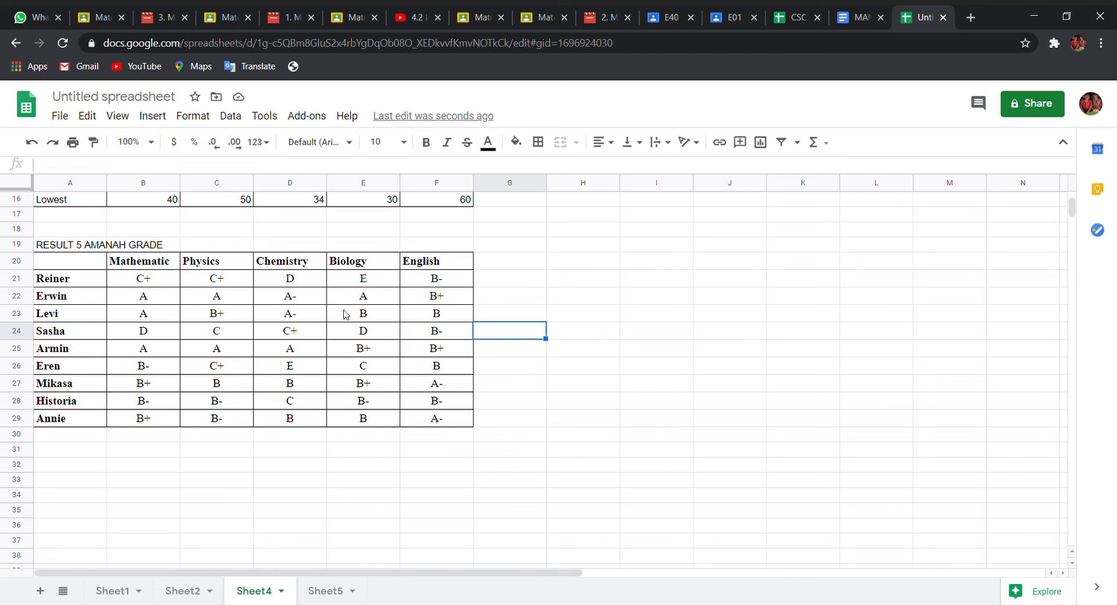
pyautogui.scroll(-1, 347, 314)
pyautogui.scroll(1, 345, 315)
pyautogui.scroll(-2, 147, 428)
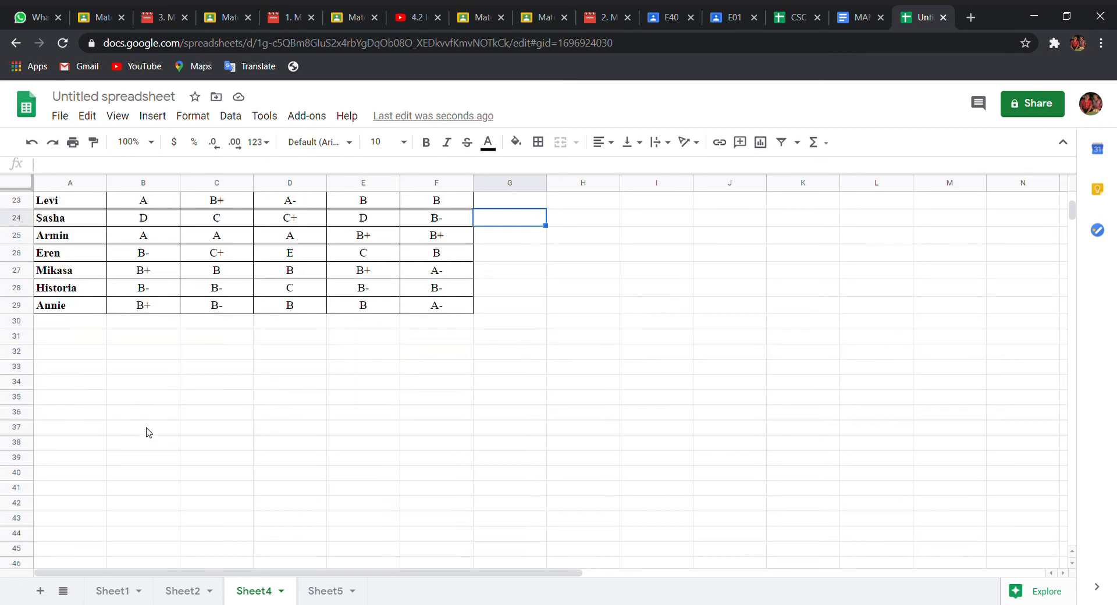
pyautogui.click(55, 369)
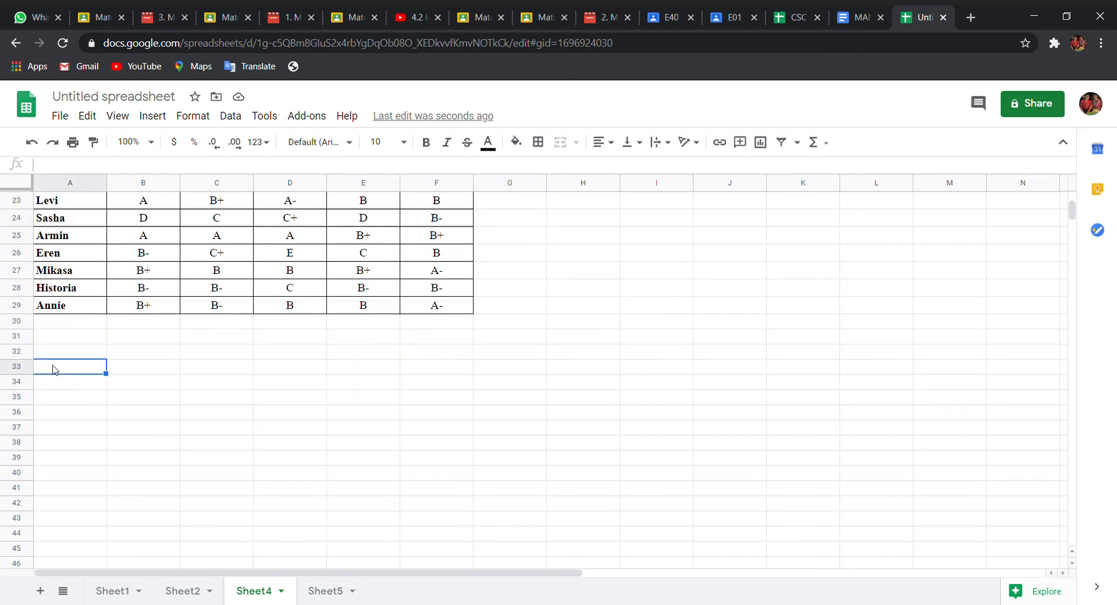
pyautogui.write('RESULT')
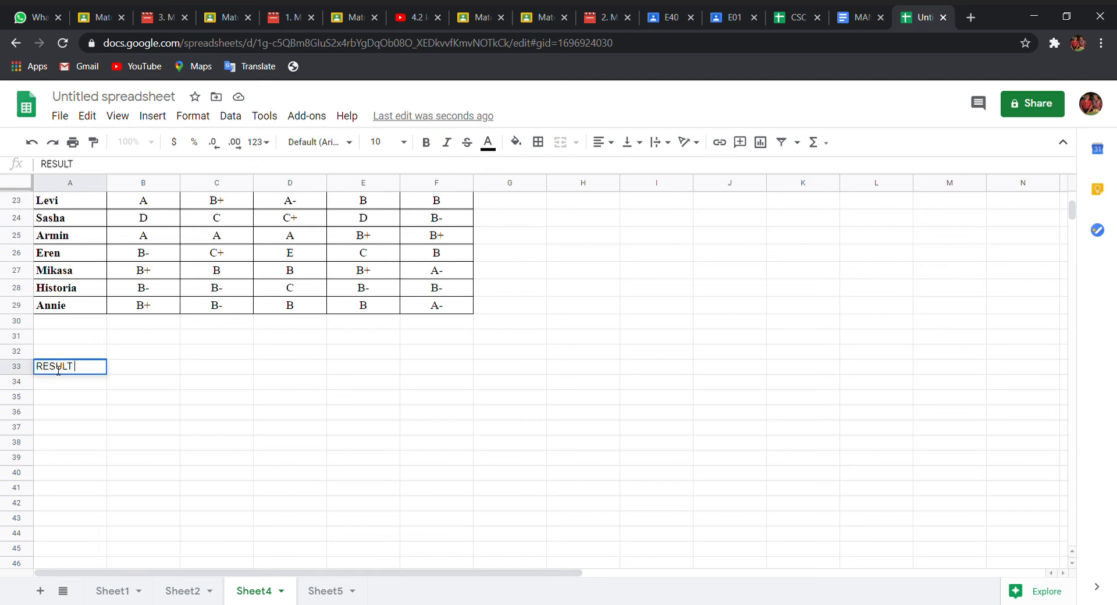
pyautogui.write(' OF 5 AMA')
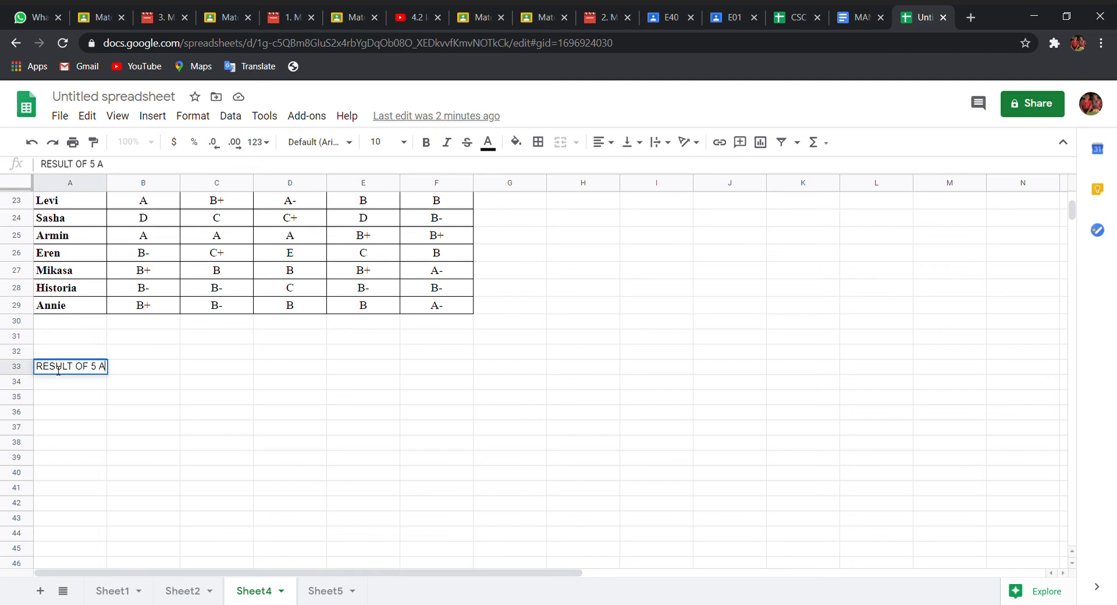
pyautogui.press('BackSpace')
pyautogui.press('BackSpace')
pyautogui.press('BackSpace')
pyautogui.press('BackSpace')
pyautogui.press('BackSpace')
pyautogui.press('BackSpace')
pyautogui.press('BackSpace')
pyautogui.press('BackSpace')
pyautogui.press('BackSpace')
pyautogui.press('BackSpace')
pyautogui.press('BackSpace')
pyautogui.press('BackSpace')
pyautogui.press('BackSpace')
pyautogui.press('BackSpace')
pyautogui.press('BackSpace')
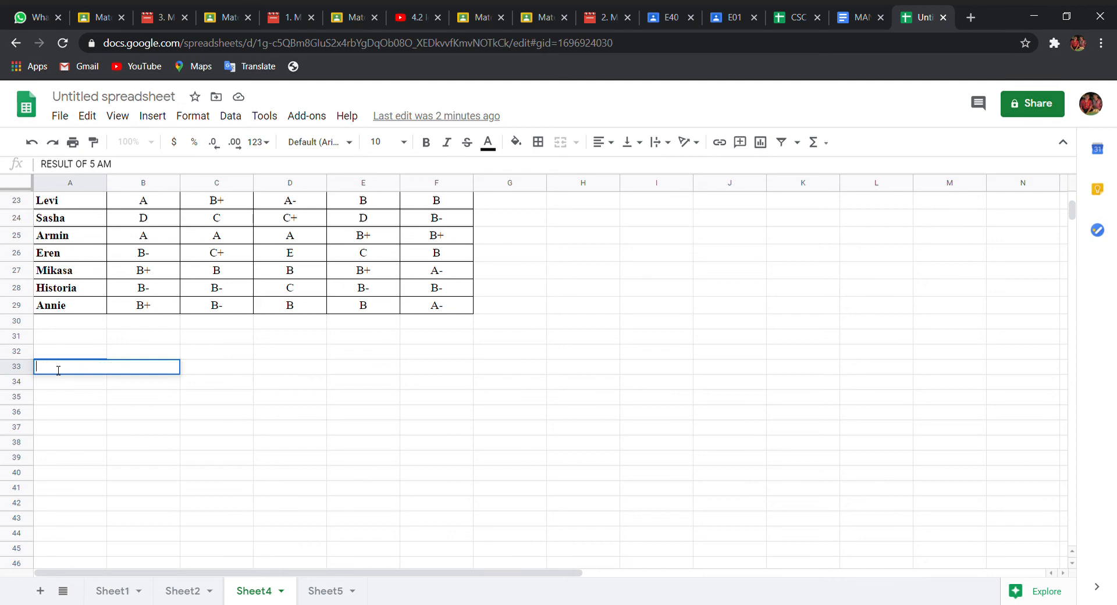
# Step: Enter the title "COUNT OF GRADE FOR 5 AMANAH" in cell A33 below the grade table
pyautogui.write('COUNT')
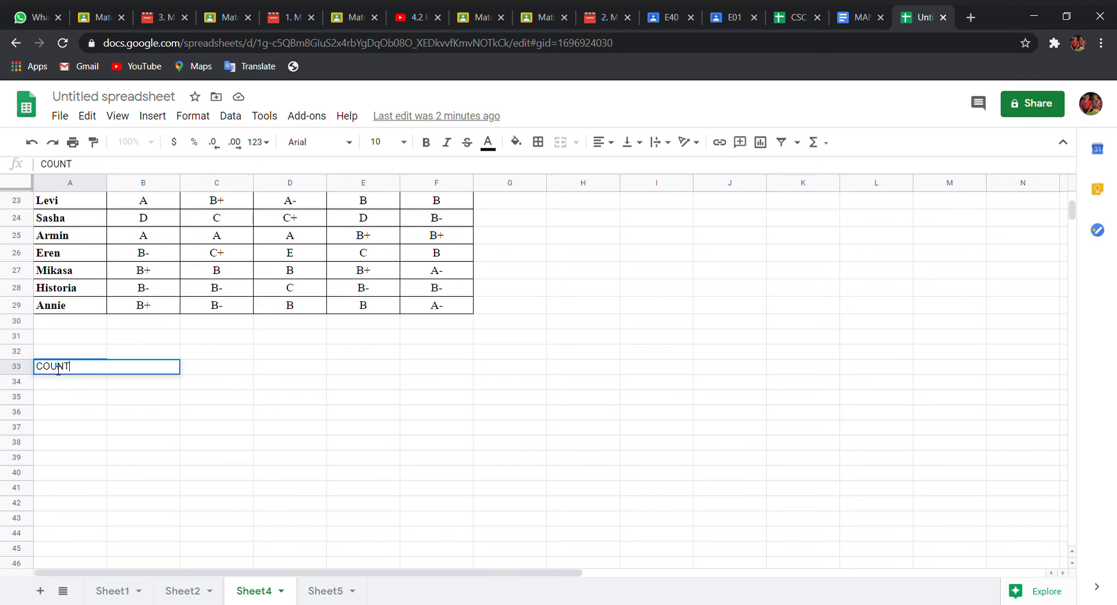
pyautogui.write(' OF GRADE F')
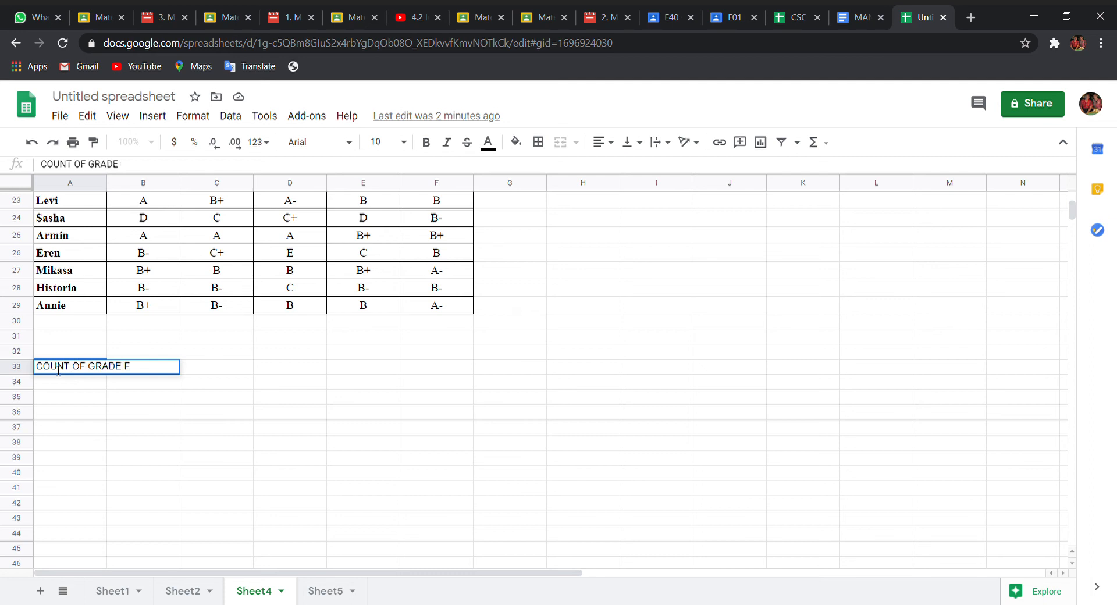
pyautogui.write('OR 5 AMANAH')
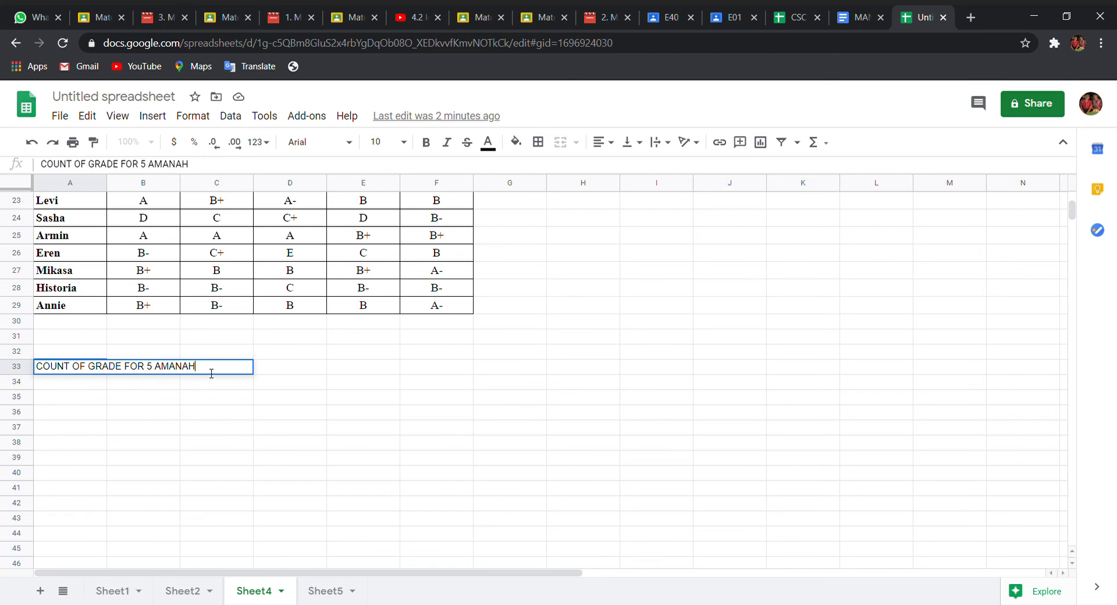
pyautogui.press('Return')
# Step: Merge cells A33 to C33 that hold the grade count title
pyautogui.click(93, 369)
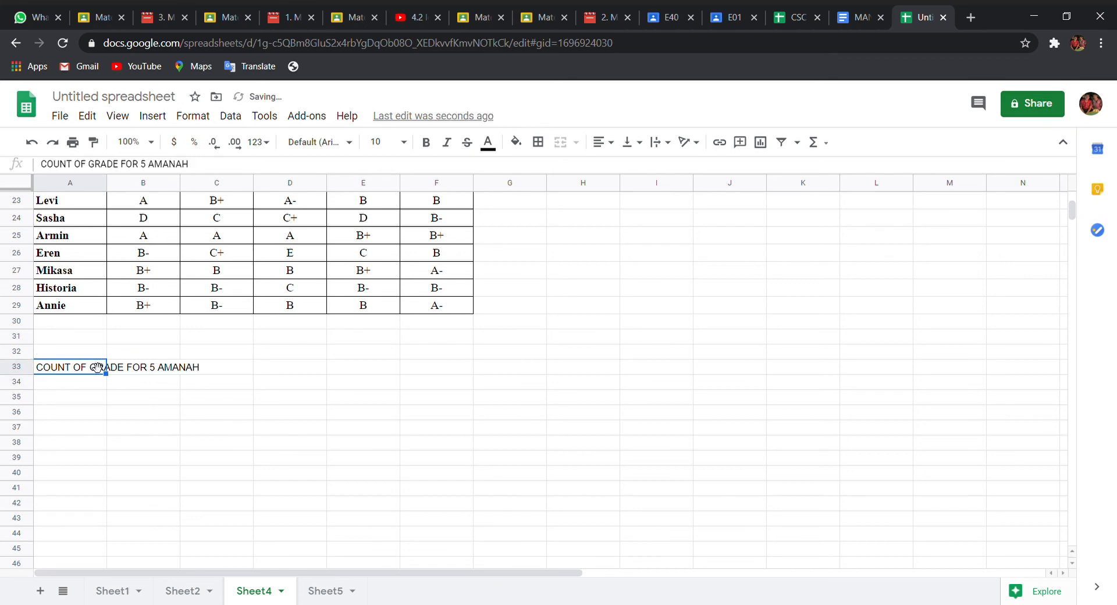
pyautogui.moveTo(115, 367); pyautogui.dragTo(216, 369)
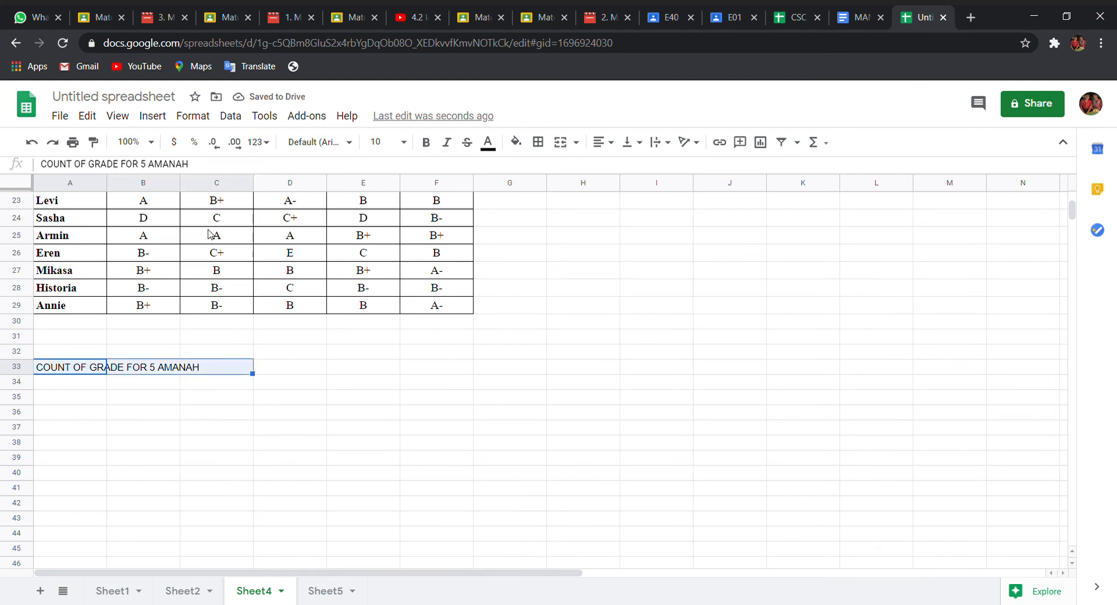
pyautogui.click(192, 116)
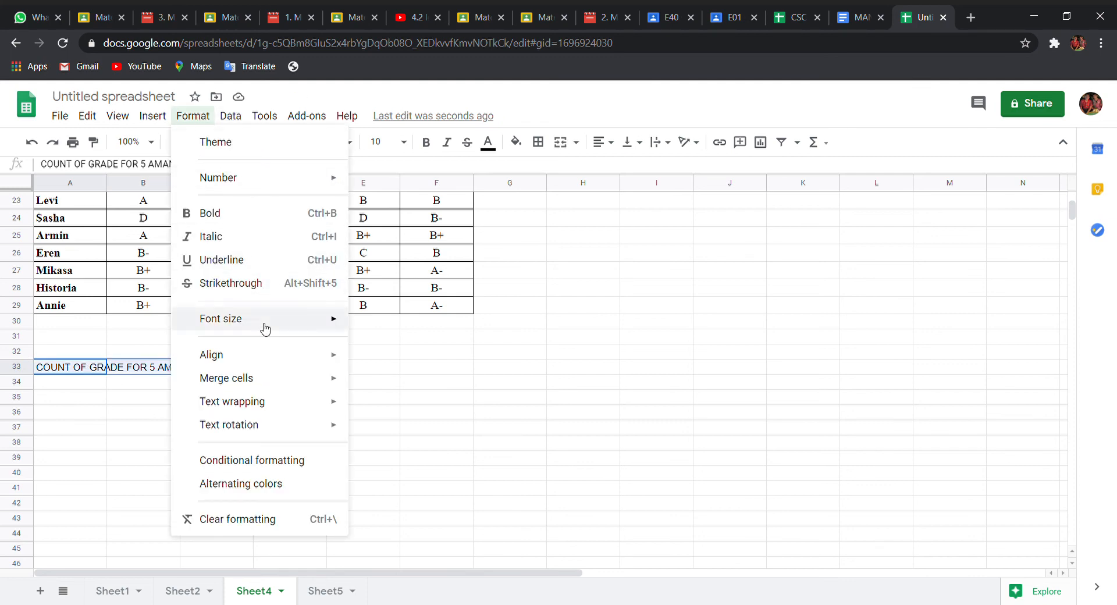
pyautogui.moveTo(349, 378)
pyautogui.click(405, 407)
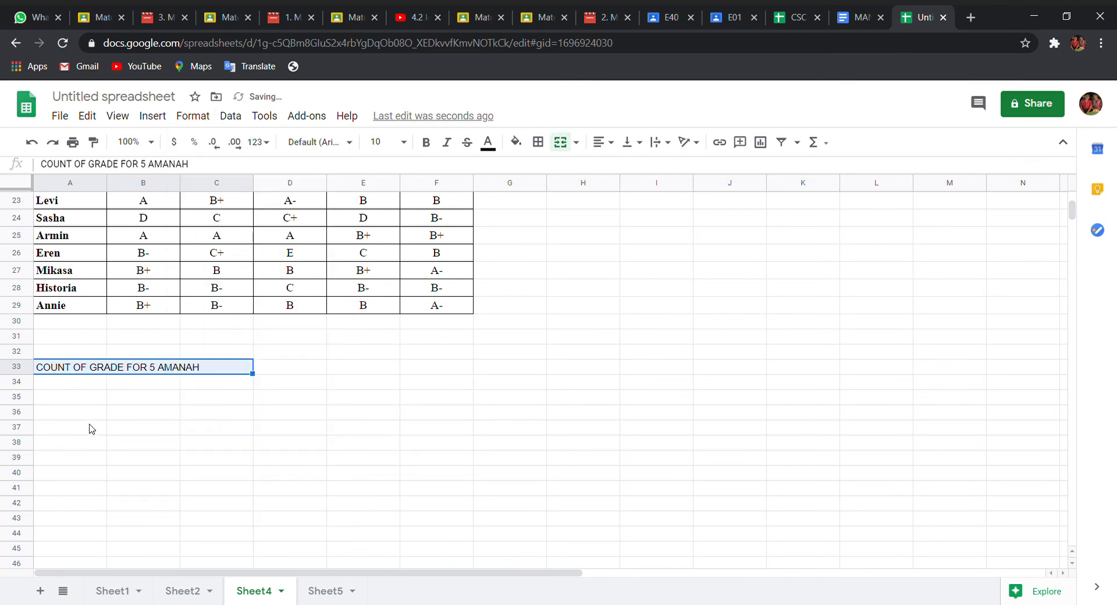
# Step: Copy the subject headings in B20:F20 of the grade table and paste them into B34:F34 below the grade count title
pyautogui.scroll(3, 90, 430)
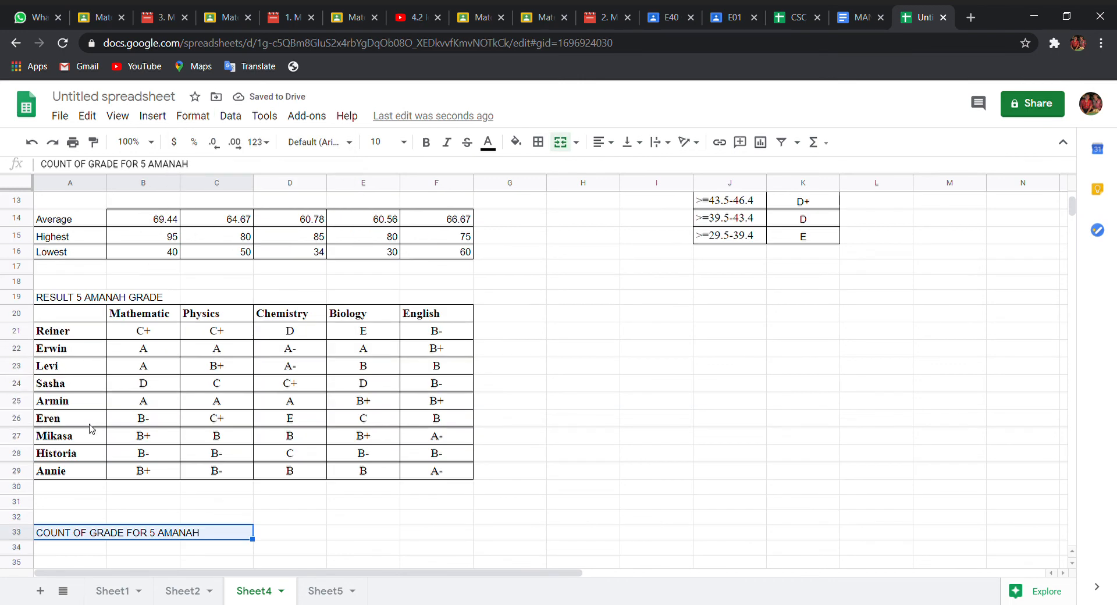
pyautogui.scroll(-3, 134, 431)
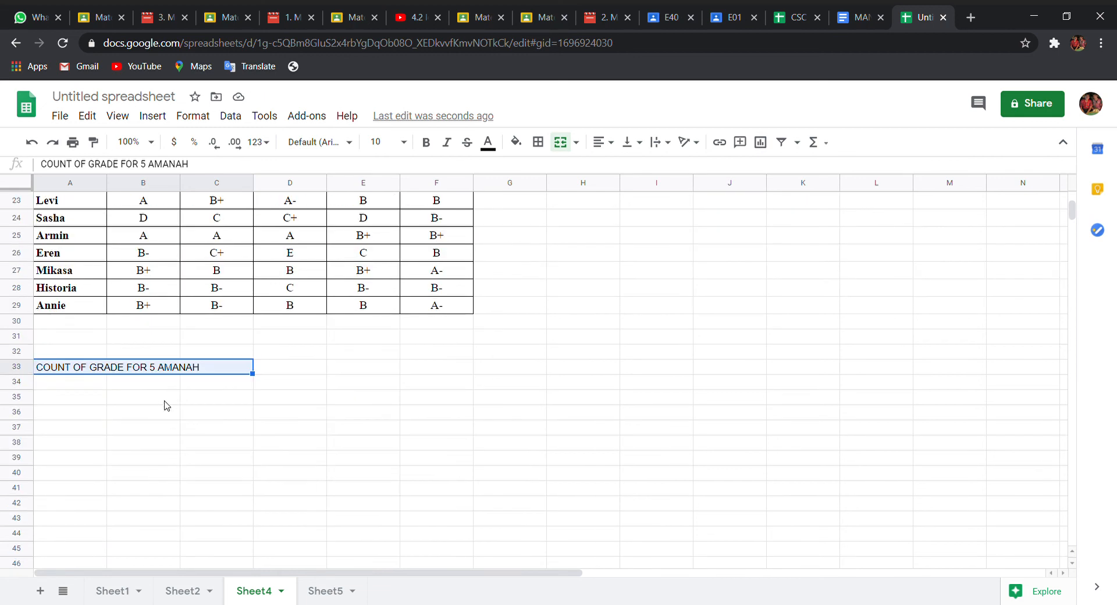
pyautogui.scroll(2, 168, 366)
pyautogui.moveTo(145, 262); pyautogui.dragTo(439, 266)
pyautogui.scroll(-2, 412, 292)
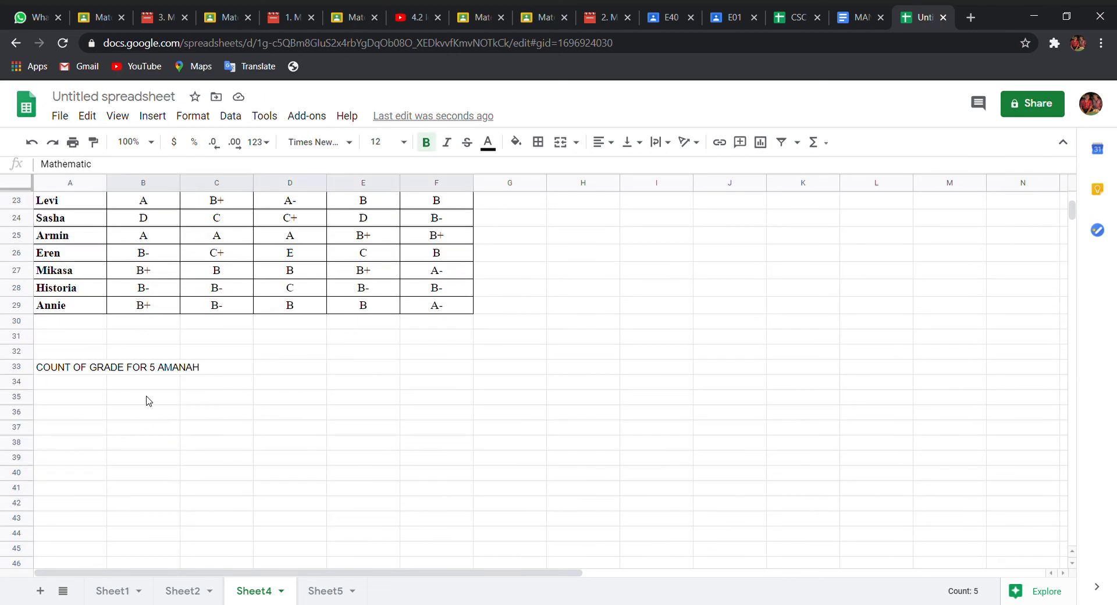
pyautogui.scroll(3, 226, 302)
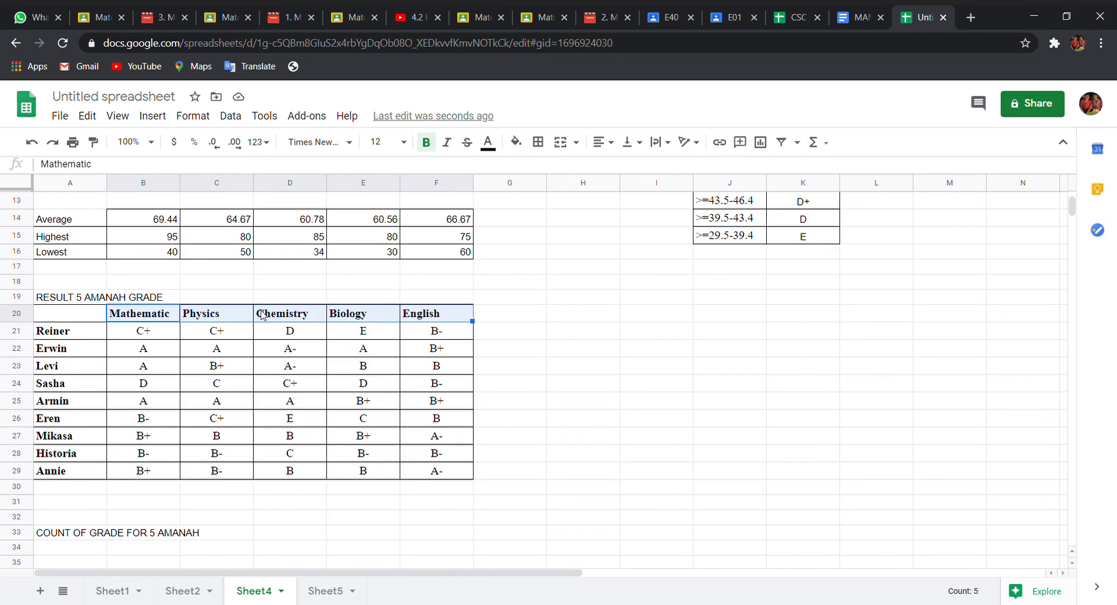
pyautogui.rightClick(263, 316)
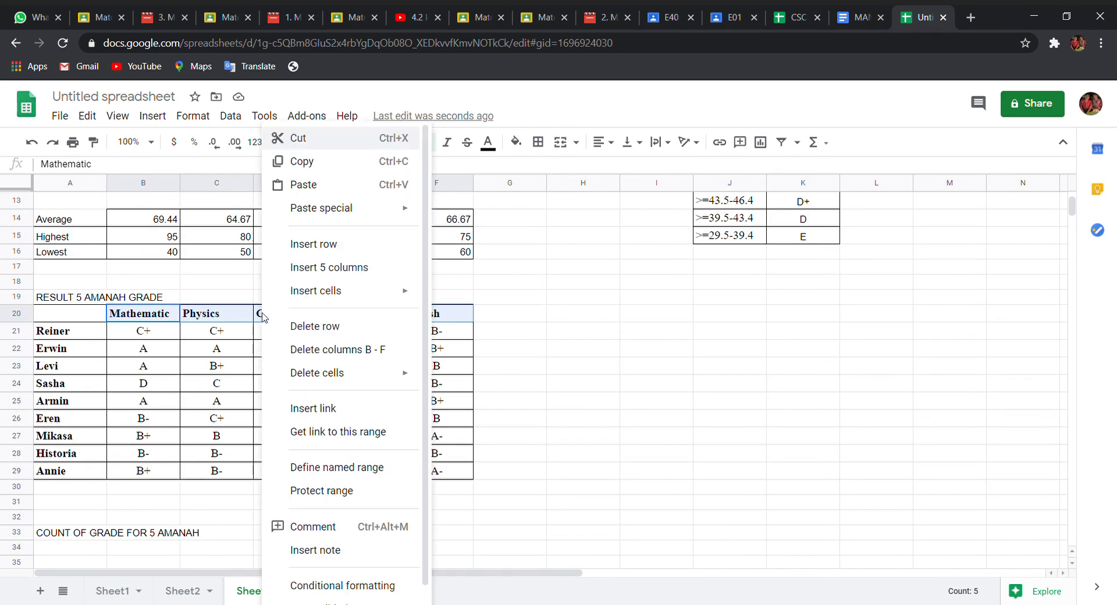
pyautogui.click(333, 168)
pyautogui.scroll(-3, 127, 407)
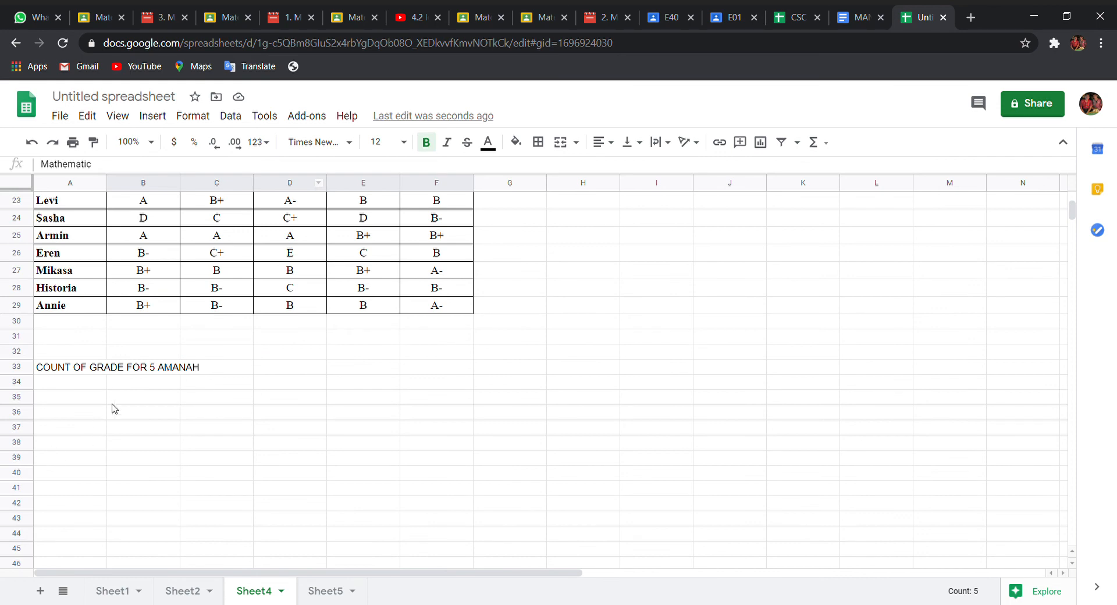
pyautogui.click(139, 389)
pyautogui.rightClick(139, 389)
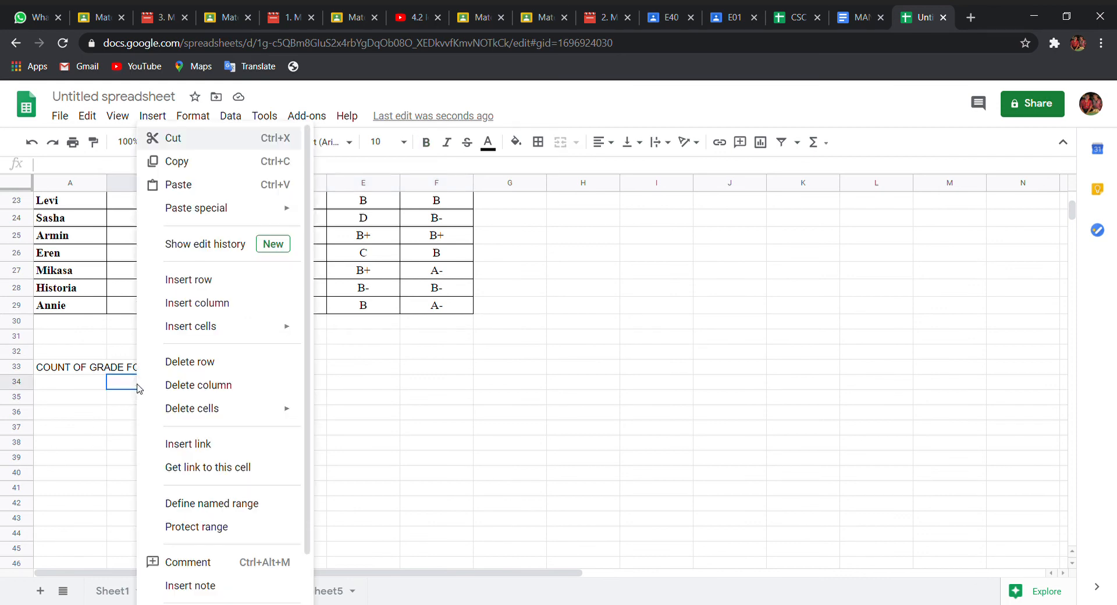
pyautogui.click(207, 183)
# Step: Enter the grade labels A, A- and B+ in cells A35 to A37 of the grade count table
pyautogui.click(89, 407)
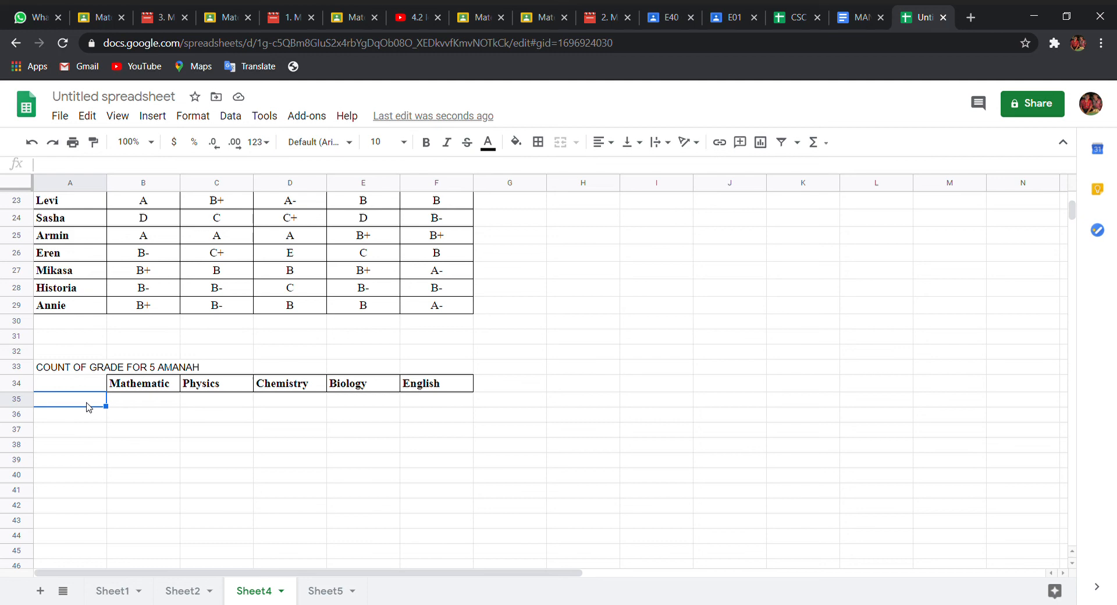
pyautogui.scroll(-1, 99, 395)
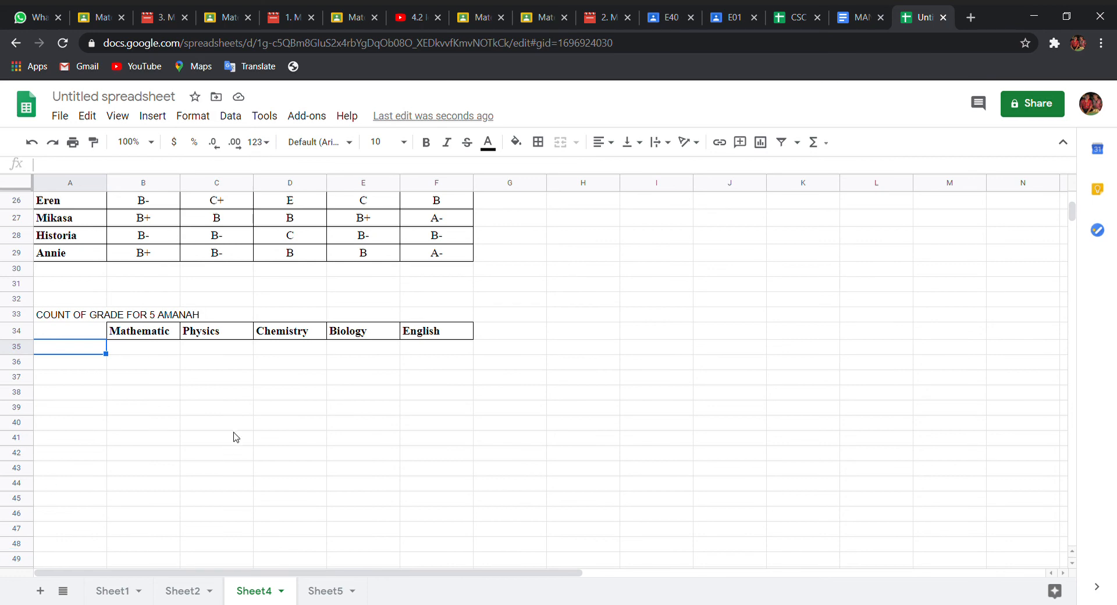
pyautogui.scroll(-1, 236, 437)
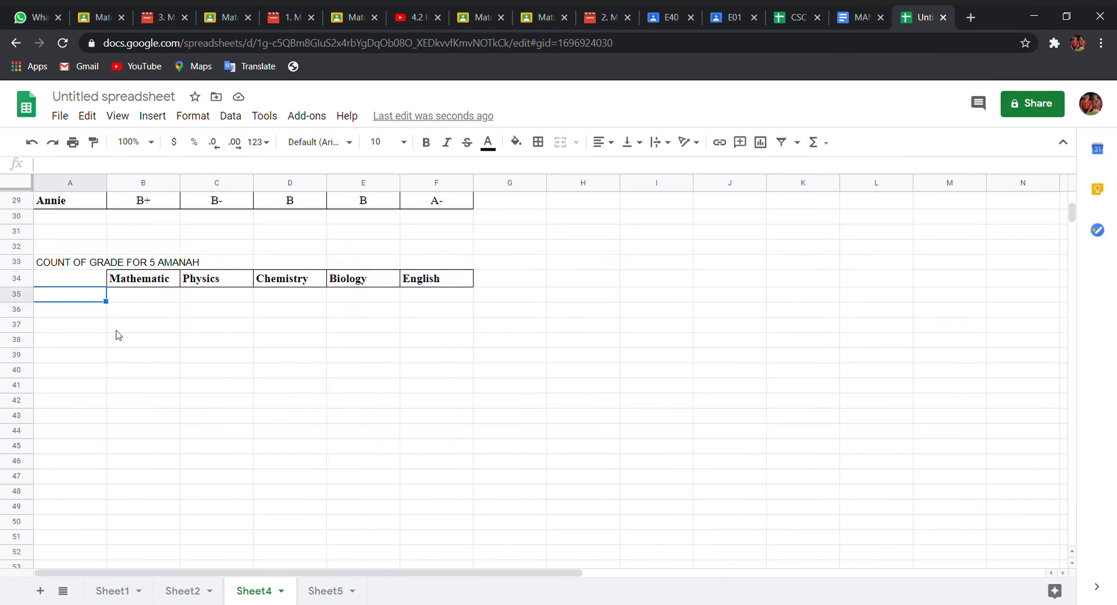
pyautogui.write('A')
pyautogui.press('Return')
pyautogui.write('A')
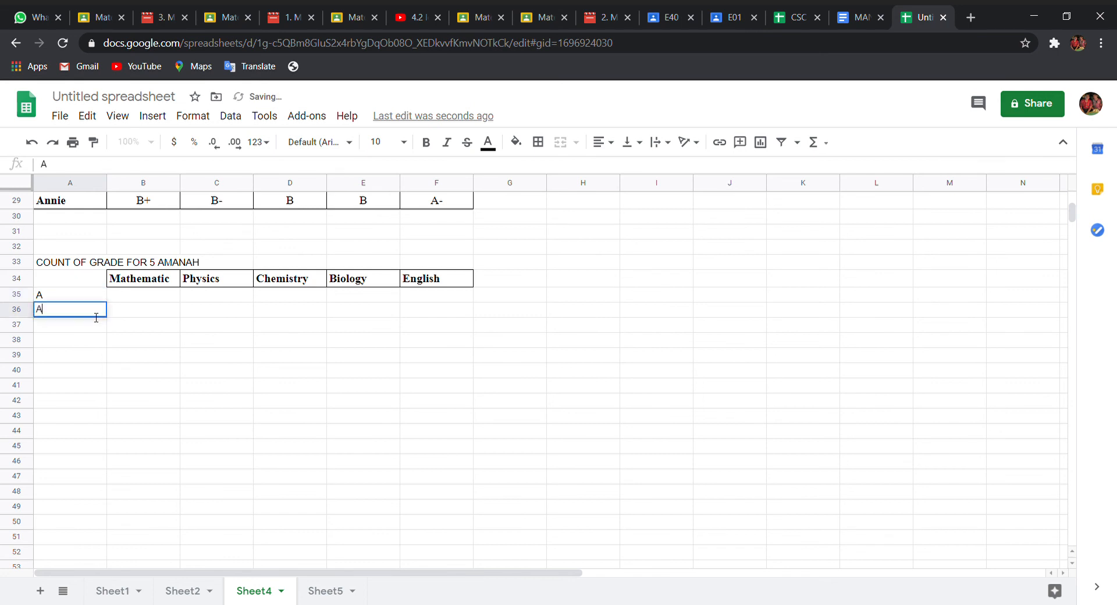
pyautogui.write('B=')
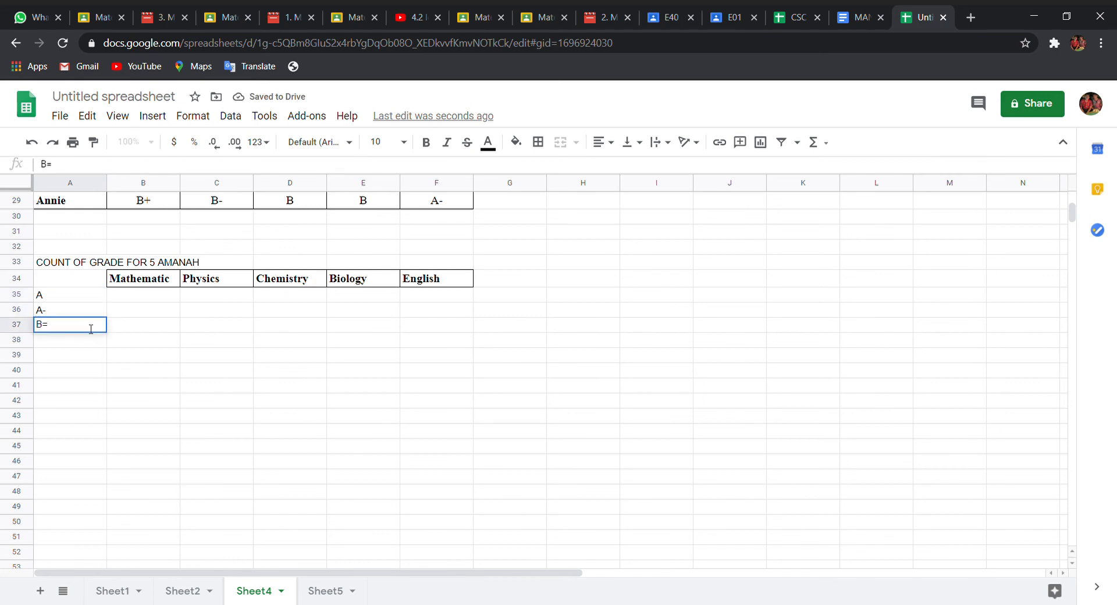
pyautogui.press('BackSpace')
pyautogui.write('+')
# Step: Enter the grade labels B and B- in cells A38 and A39 of the grade count table
pyautogui.click(79, 346)
pyautogui.write('B+')
pyautogui.press('Return')
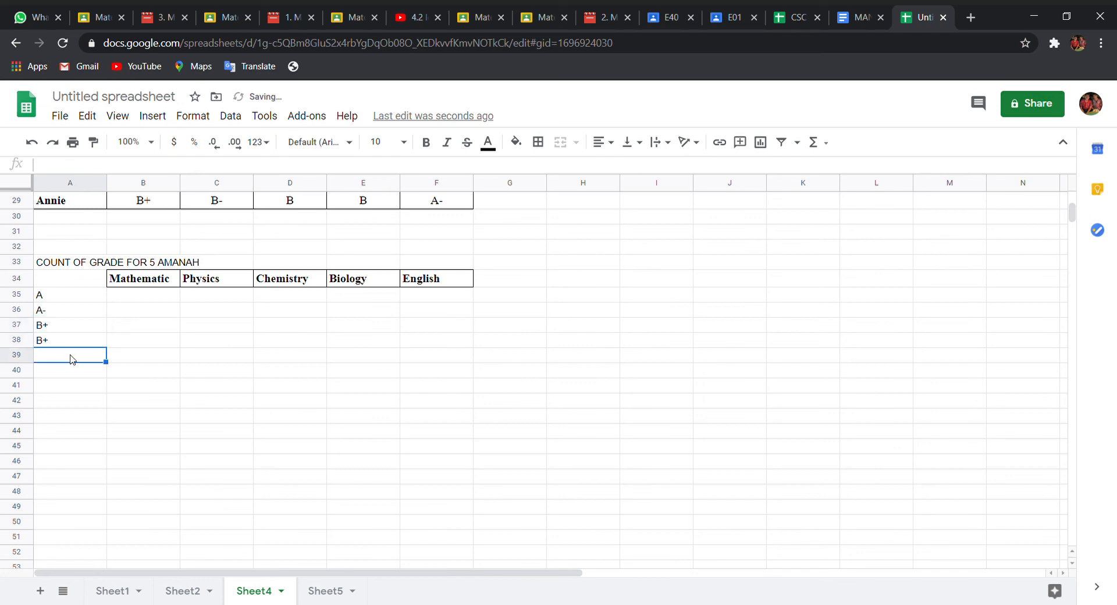
pyautogui.click(71, 343)
pyautogui.write('B')
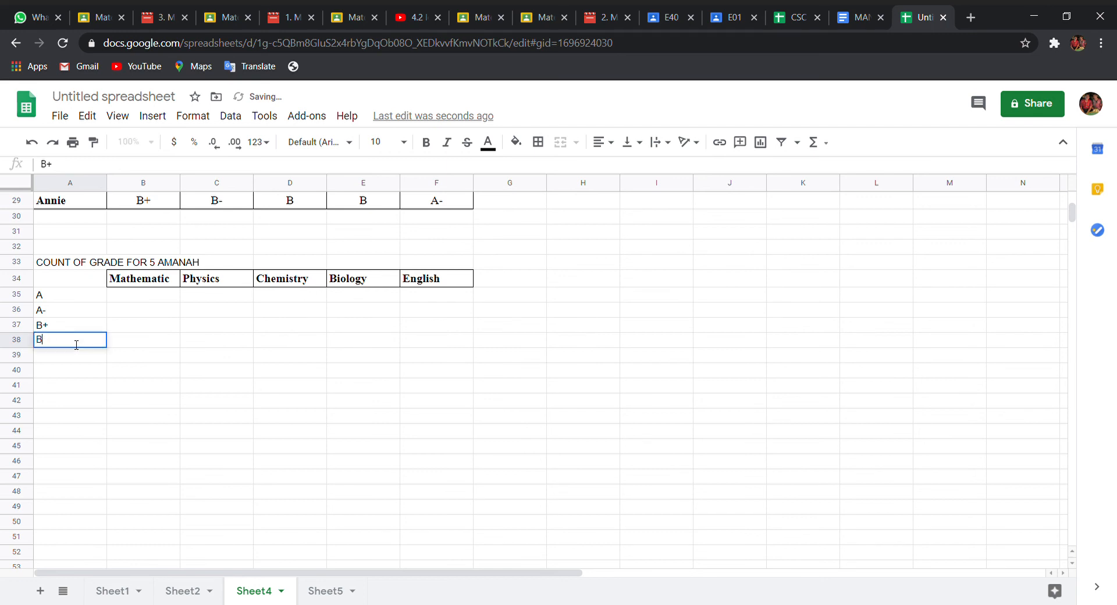
pyautogui.click(66, 357)
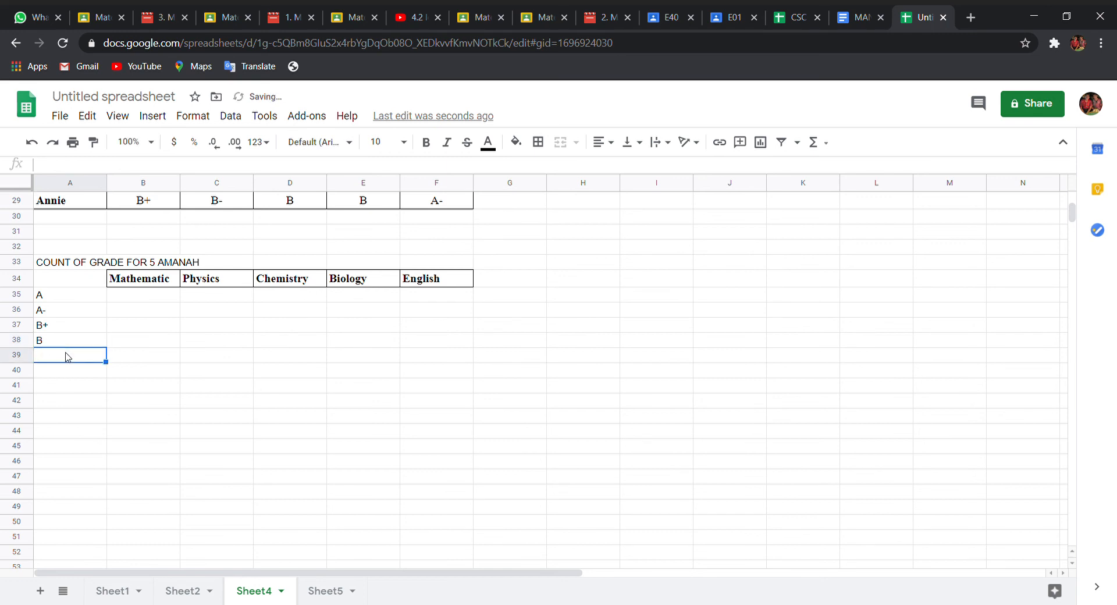
pyautogui.write('B-')
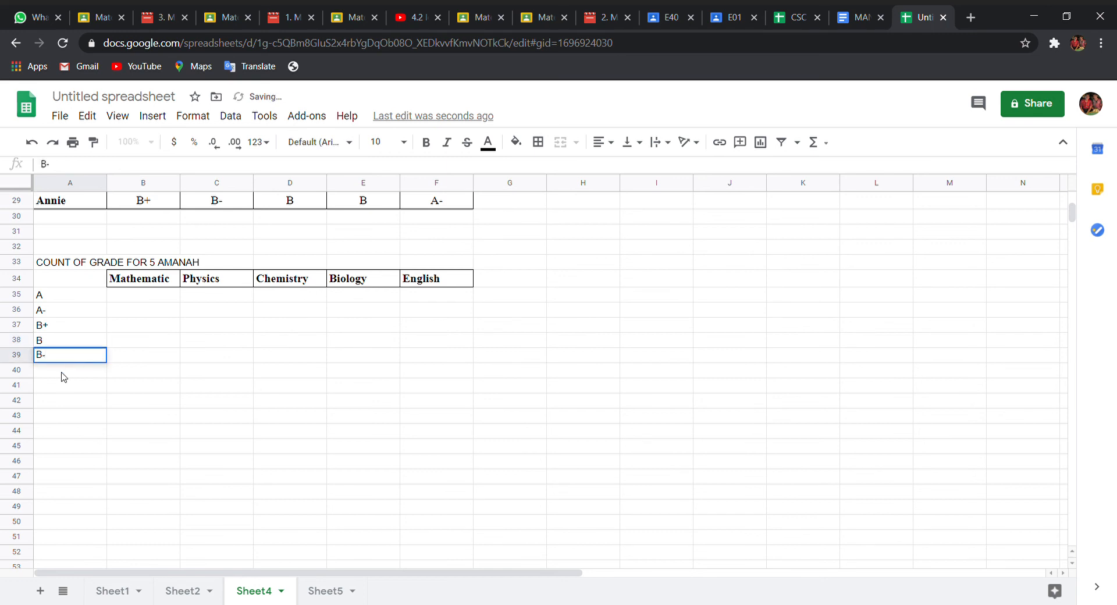
# Step: Enter the grade labels C+, C and C- in cells A40 to A42 of the grade count table
pyautogui.click(64, 376)
pyautogui.write('C')
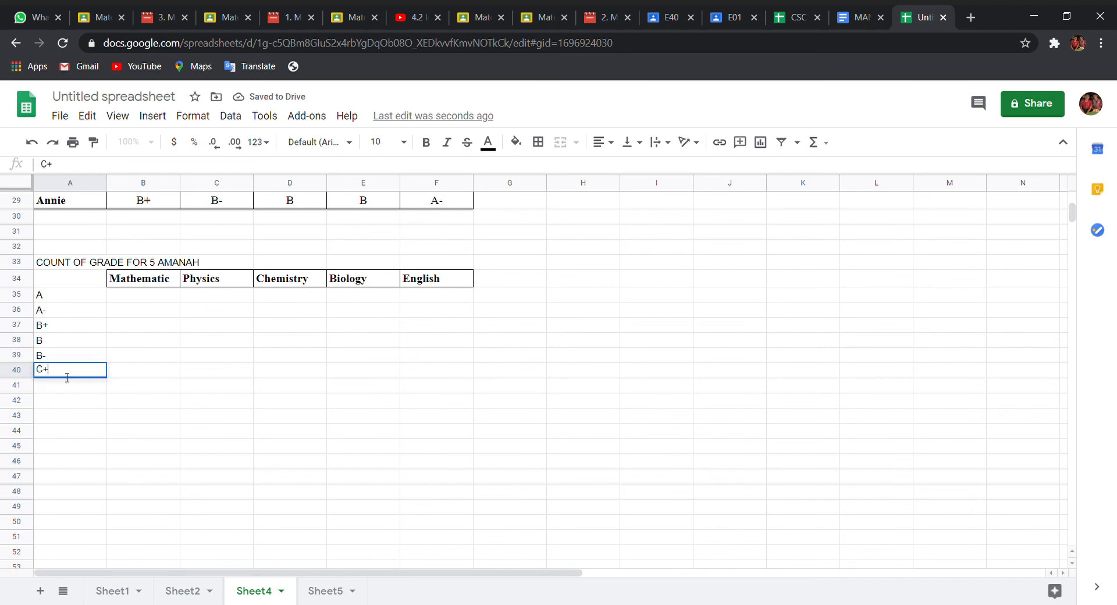
pyautogui.write('+')
pyautogui.click(68, 387)
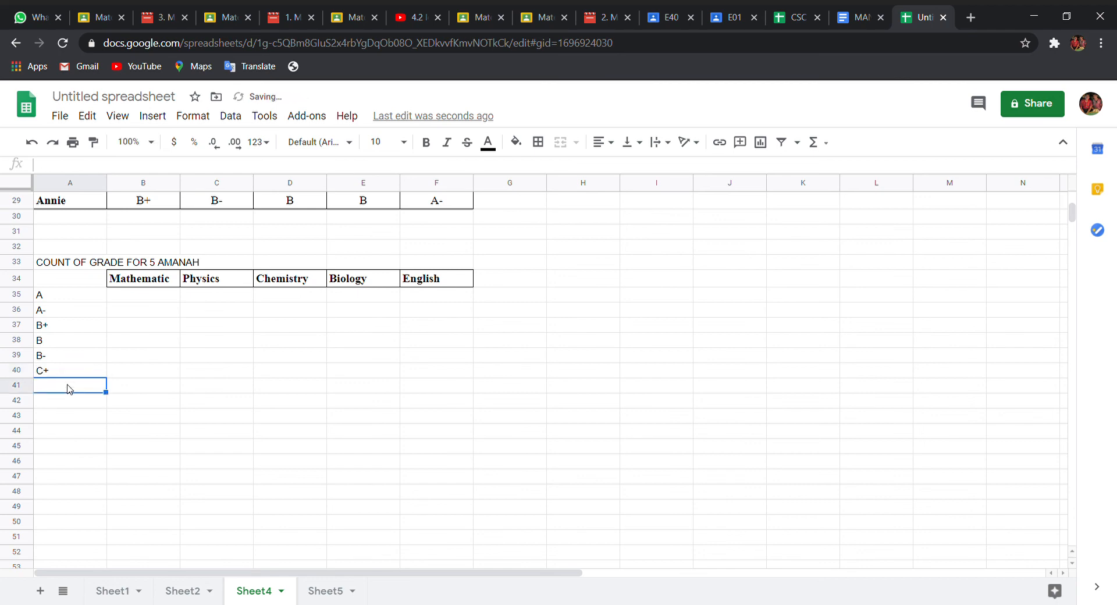
pyautogui.write('C')
pyautogui.press('BackSpace')
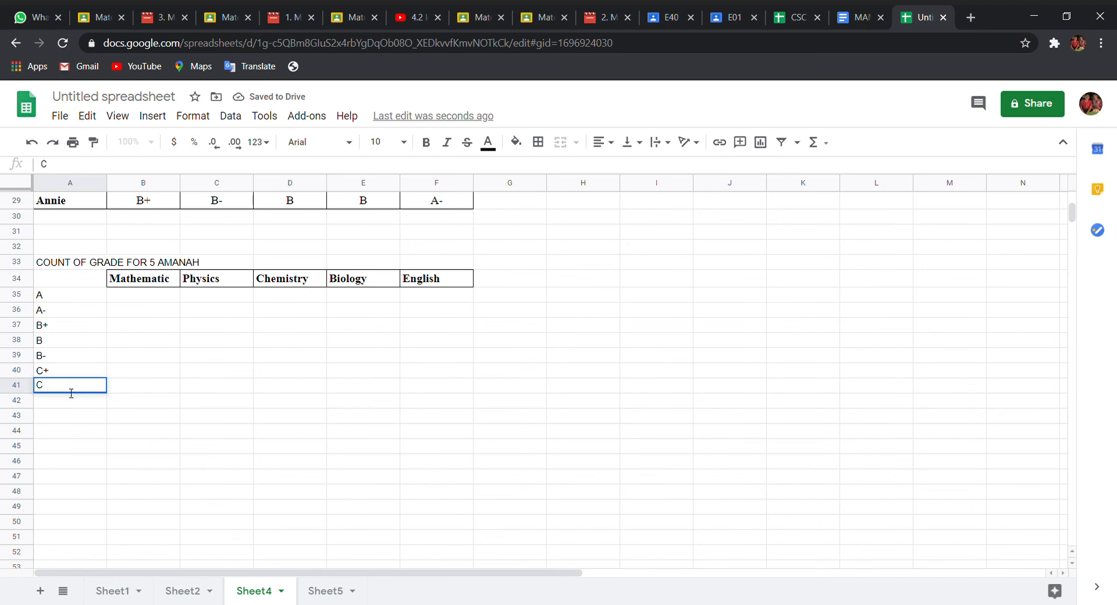
pyautogui.click(65, 401)
pyautogui.write('C')
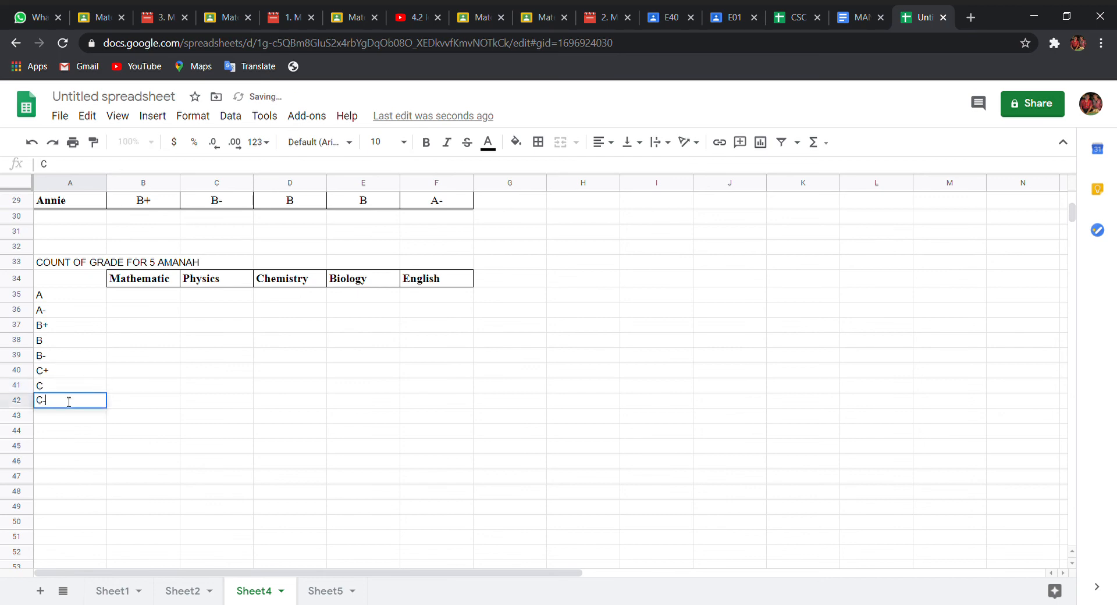
pyautogui.write('-')
# Step: Enter the grade labels D+, D and E in cells A43 to A45, checking them against the marks-to-grades scale
pyautogui.click(63, 419)
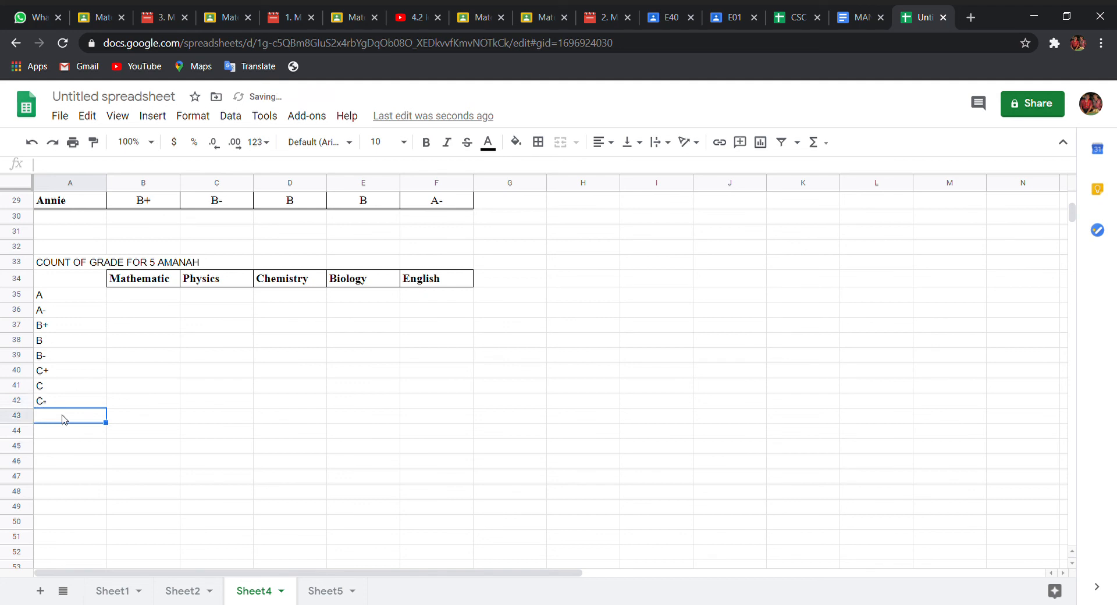
pyautogui.write('D+')
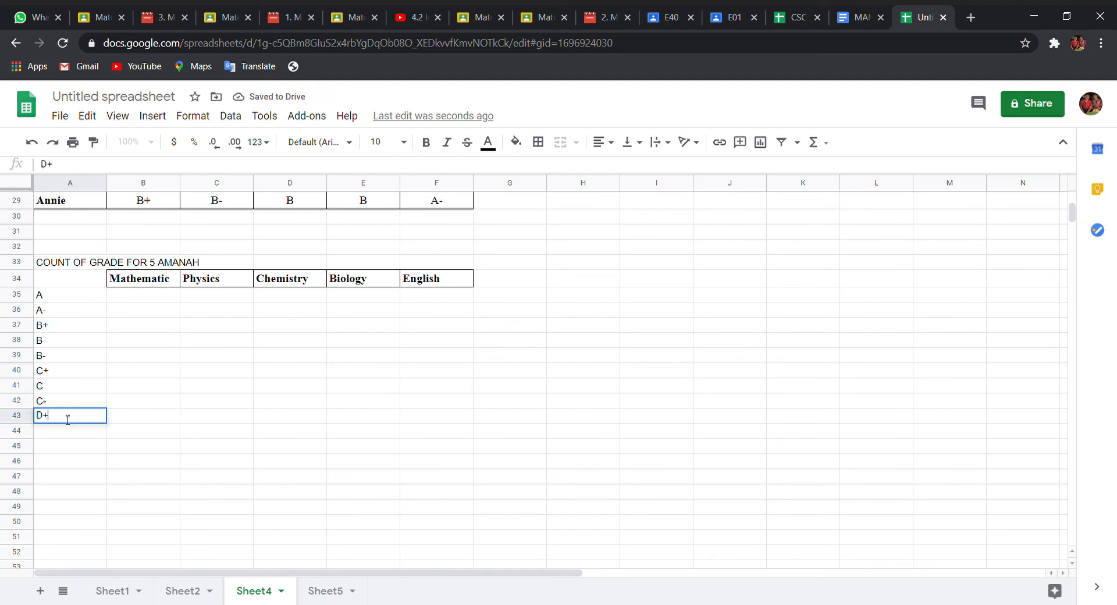
pyautogui.click(66, 436)
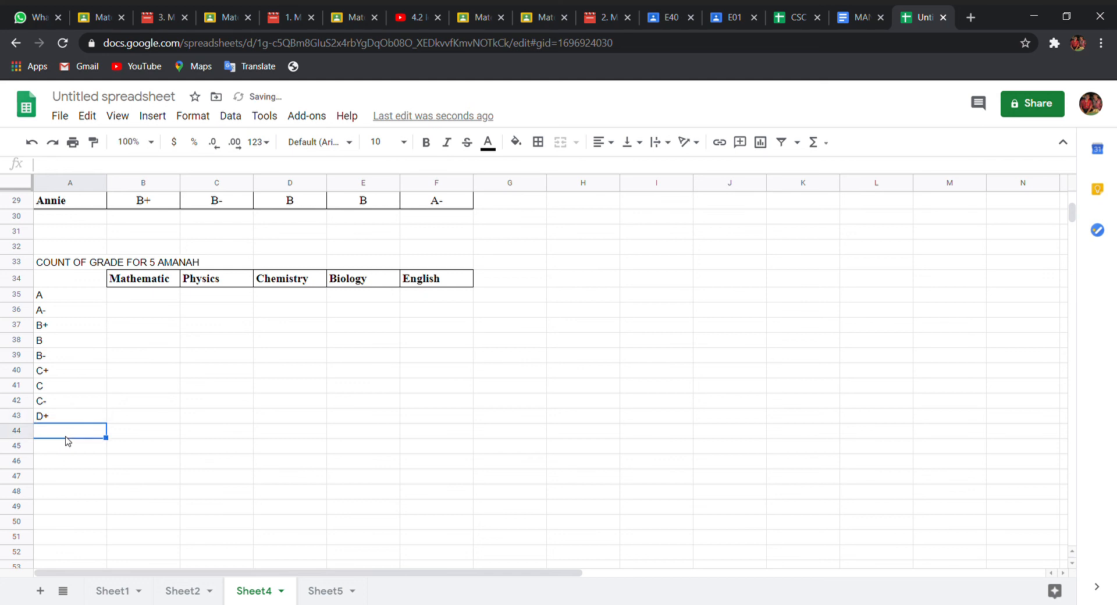
pyautogui.write('D')
pyautogui.press('BackSpace')
pyautogui.click(70, 447)
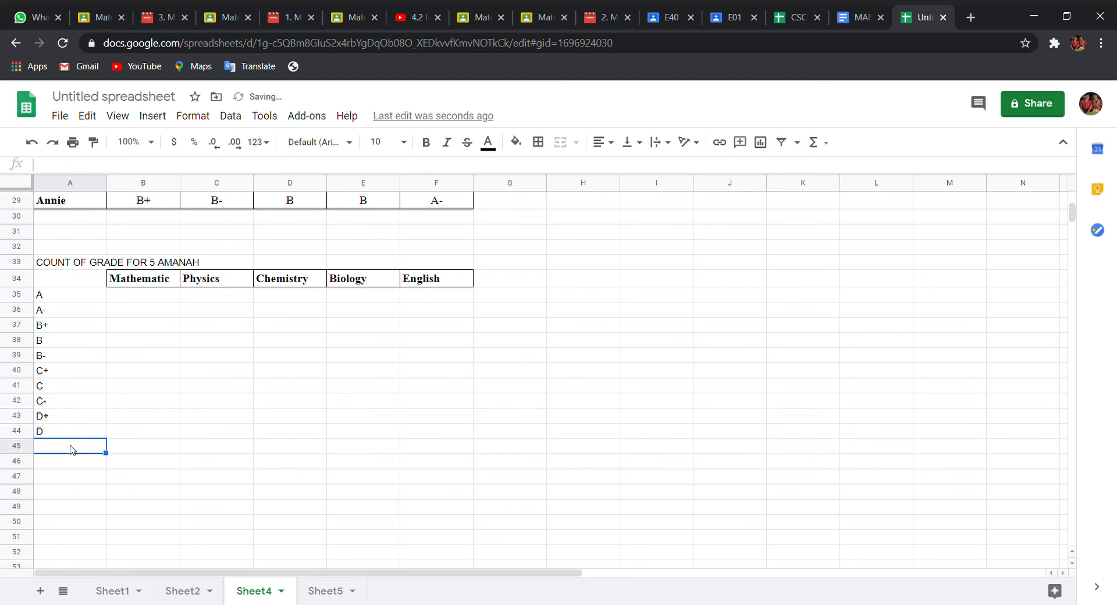
pyautogui.write('E')
pyautogui.scroll(7, 235, 437)
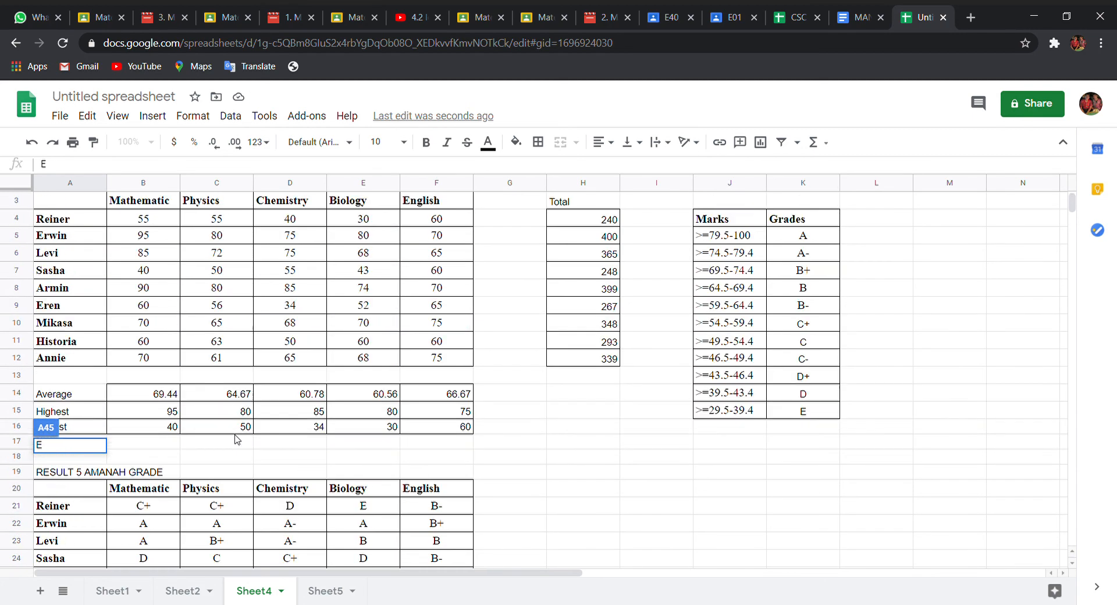
pyautogui.scroll(-7, 236, 438)
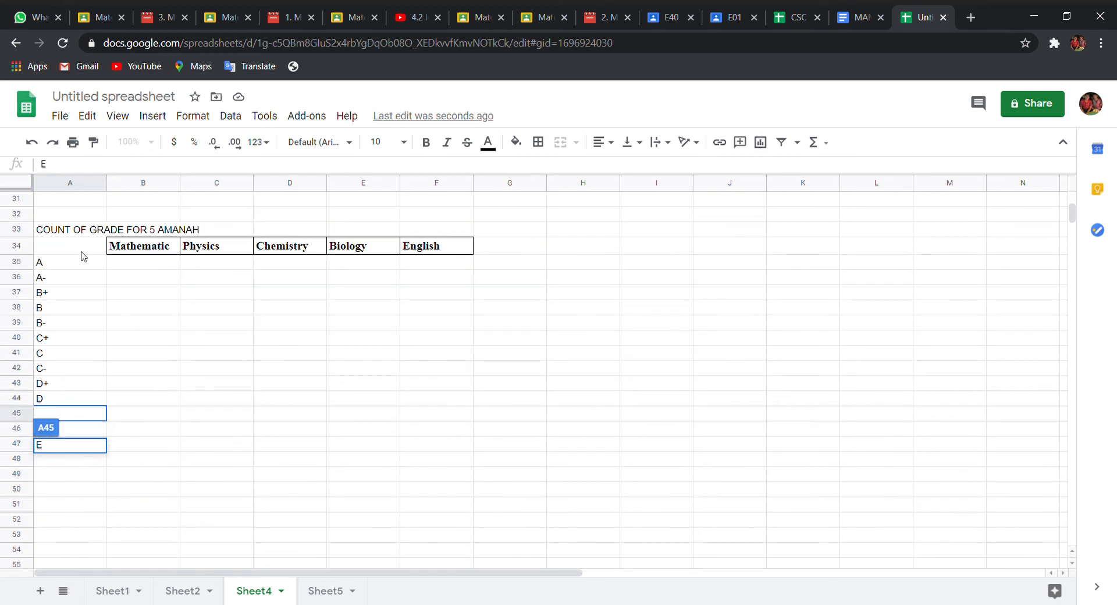
# Step: Apply all borders to the grade count table in A34:F45
pyautogui.moveTo(84, 251); pyautogui.dragTo(443, 422)
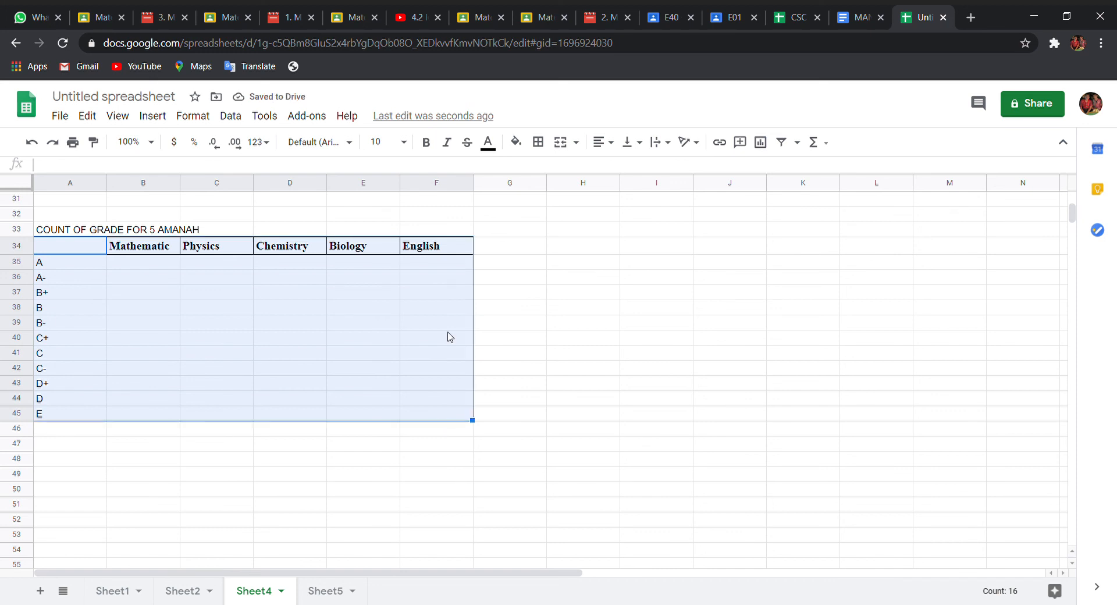
pyautogui.click(538, 142)
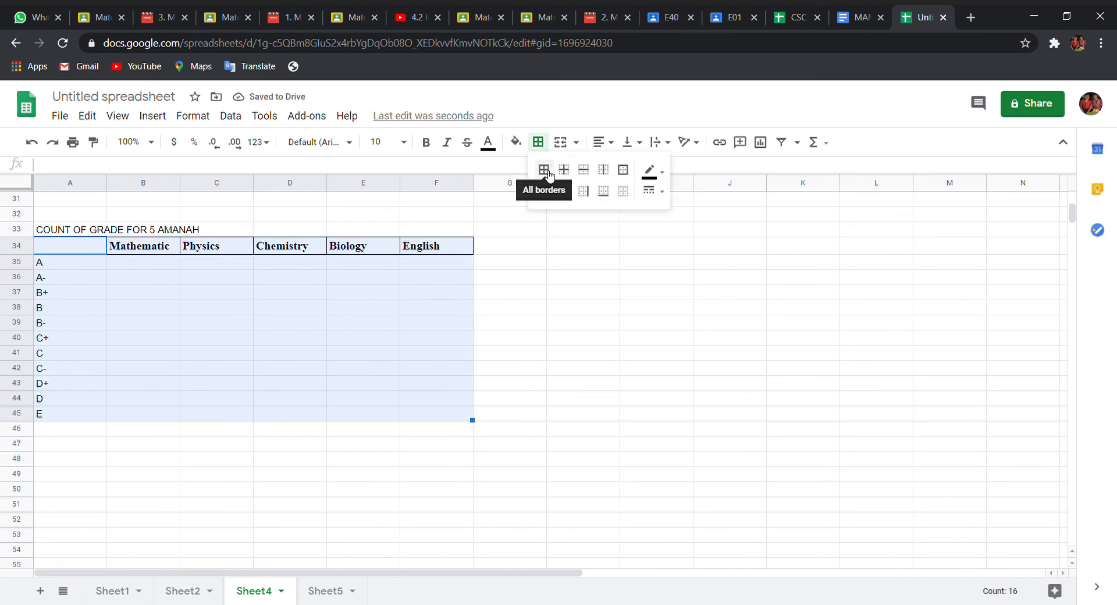
pyautogui.click(544, 170)
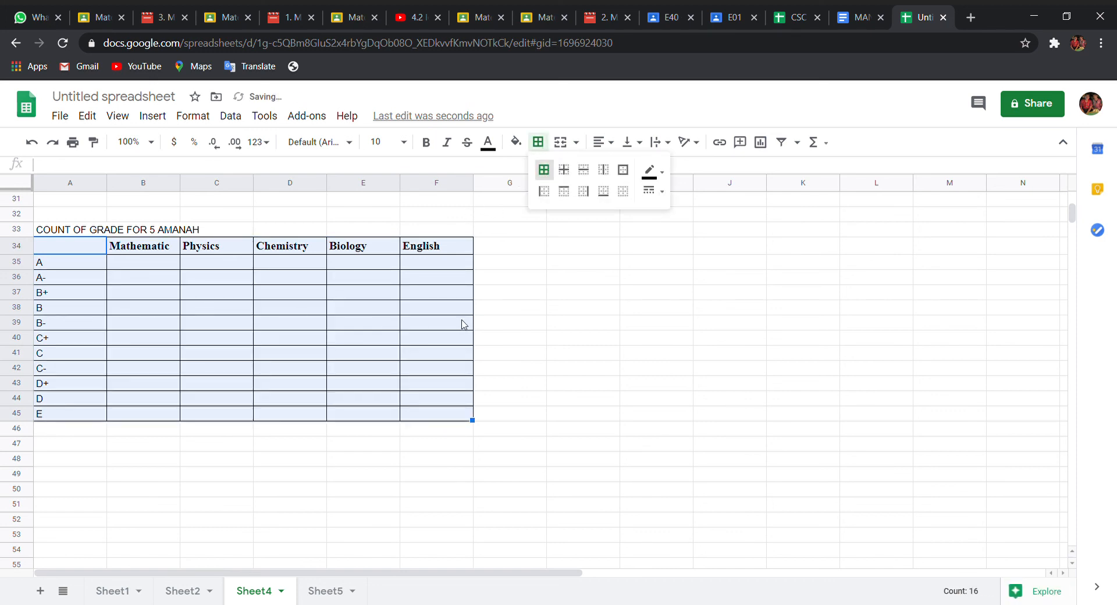
pyautogui.click(523, 337)
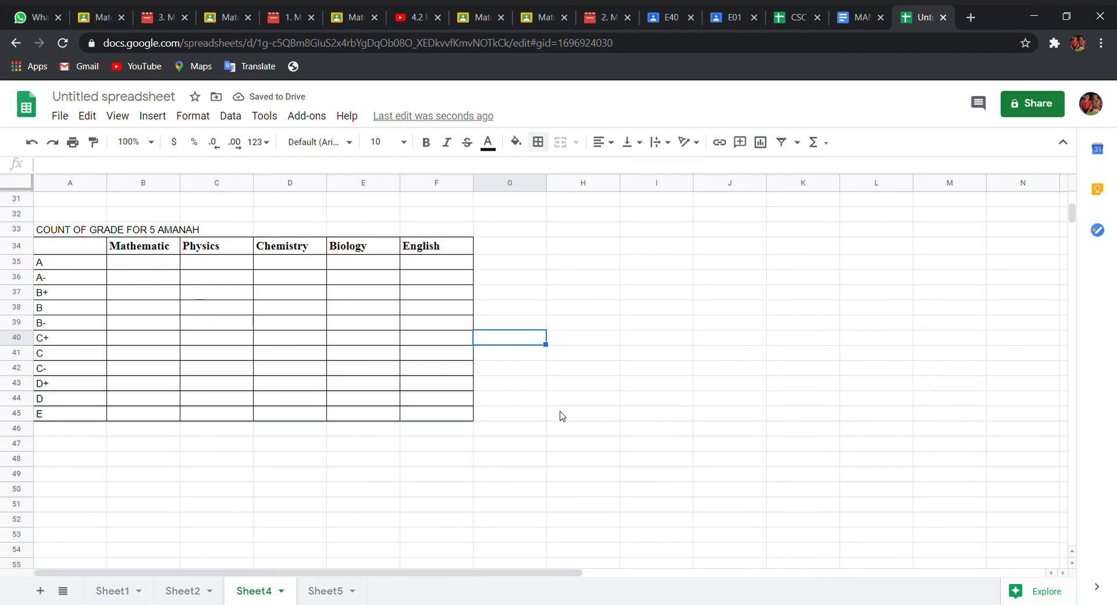
pyautogui.scroll(2, 561, 417)
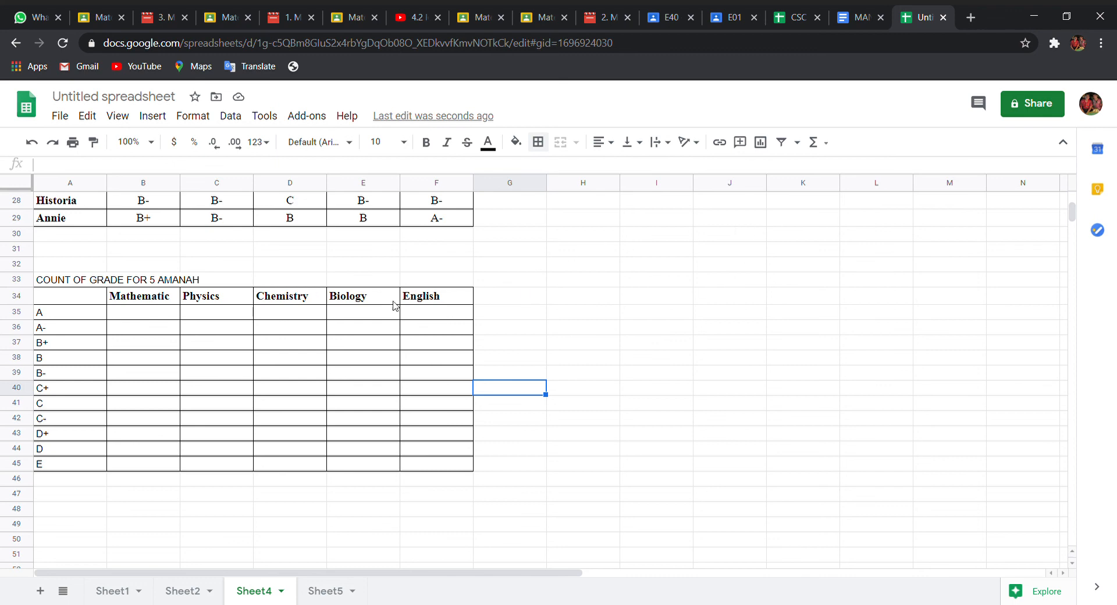
pyautogui.click(156, 318)
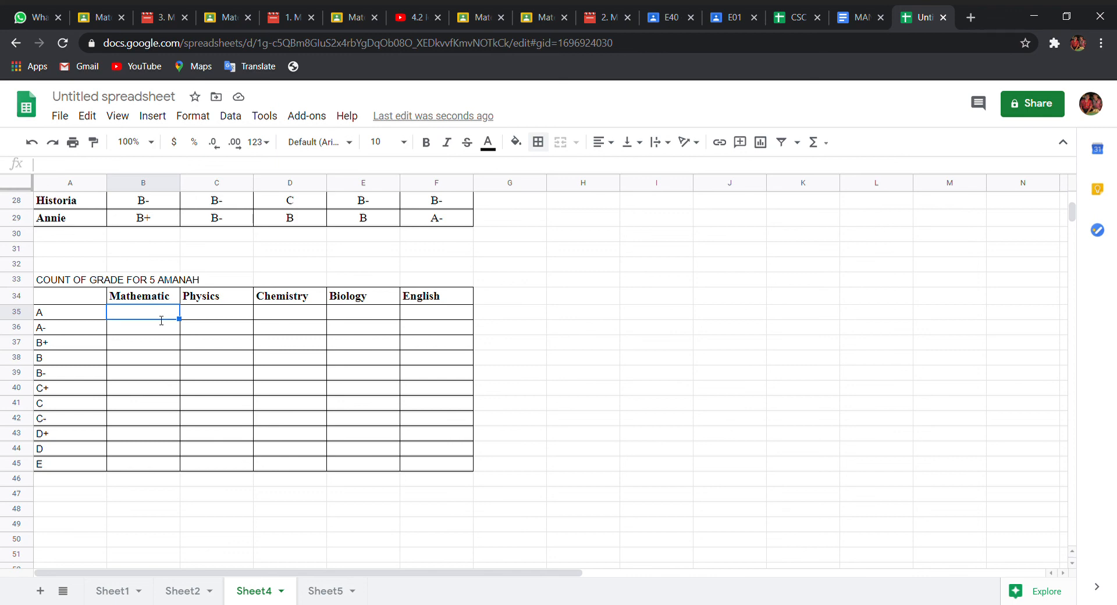
pyautogui.write('COUNTI')
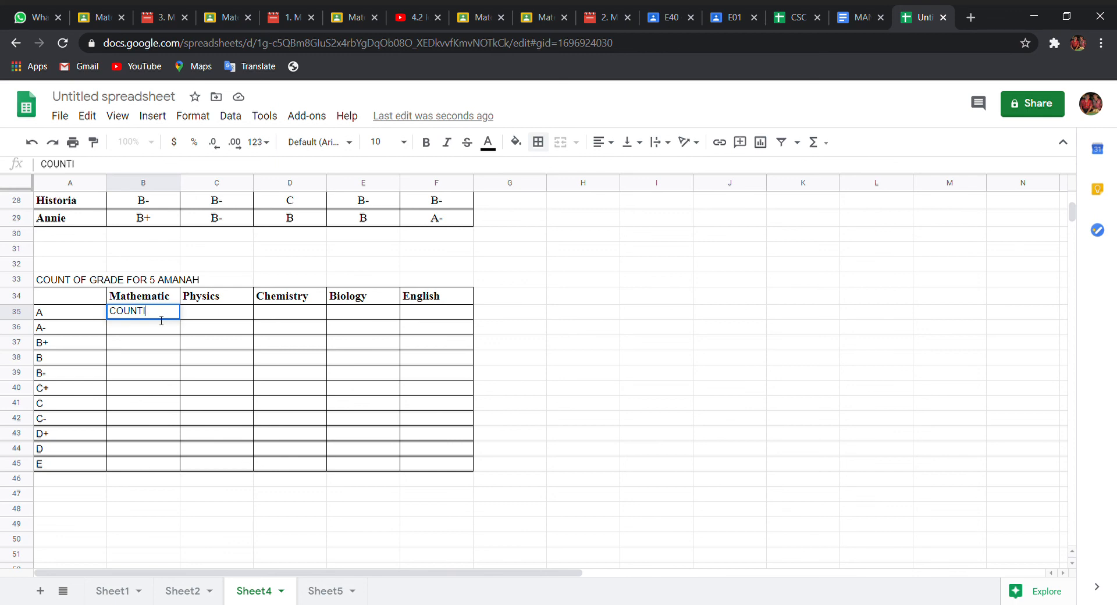
pyautogui.write('F')
pyautogui.press('BackSpace')
pyautogui.press('BackSpace')
pyautogui.press('BackSpace')
pyautogui.press('BackSpace')
pyautogui.press('BackSpace')
pyautogui.press('BackSpace')
pyautogui.press('BackSpace')
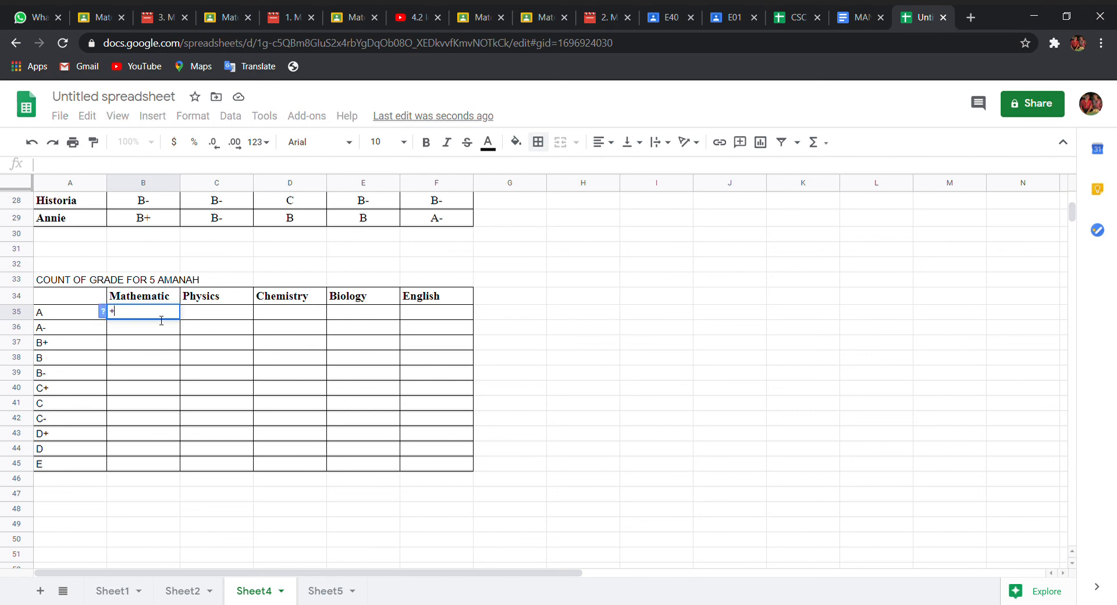
# Step: Enter =COUNTIF(B21:B29,"A") in cell B35 to count the A grades for Mathematic
pyautogui.write('=COUNT')
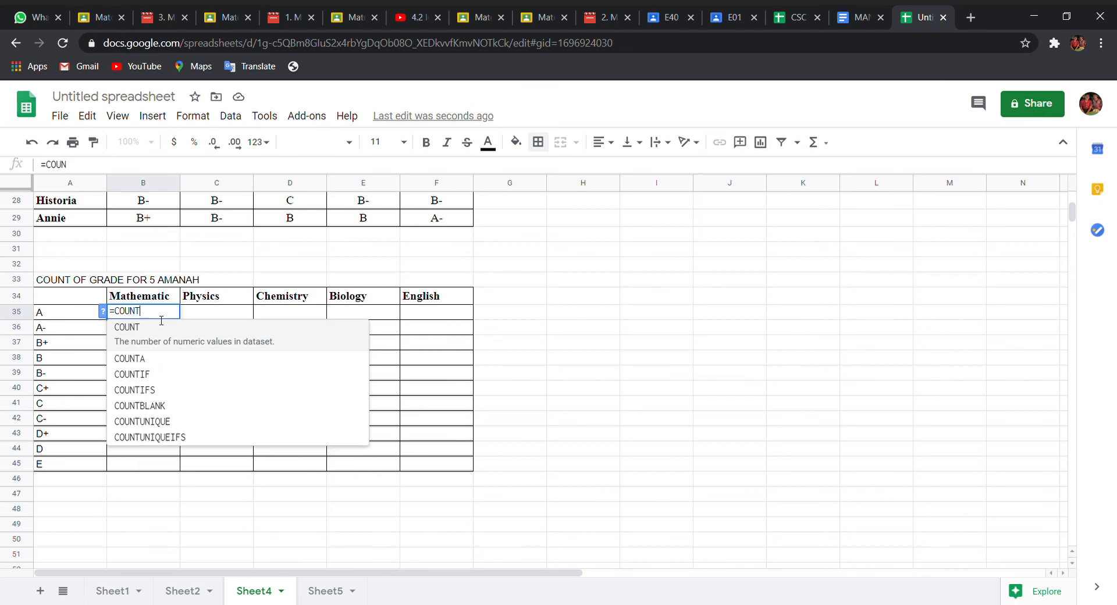
pyautogui.write('IF')
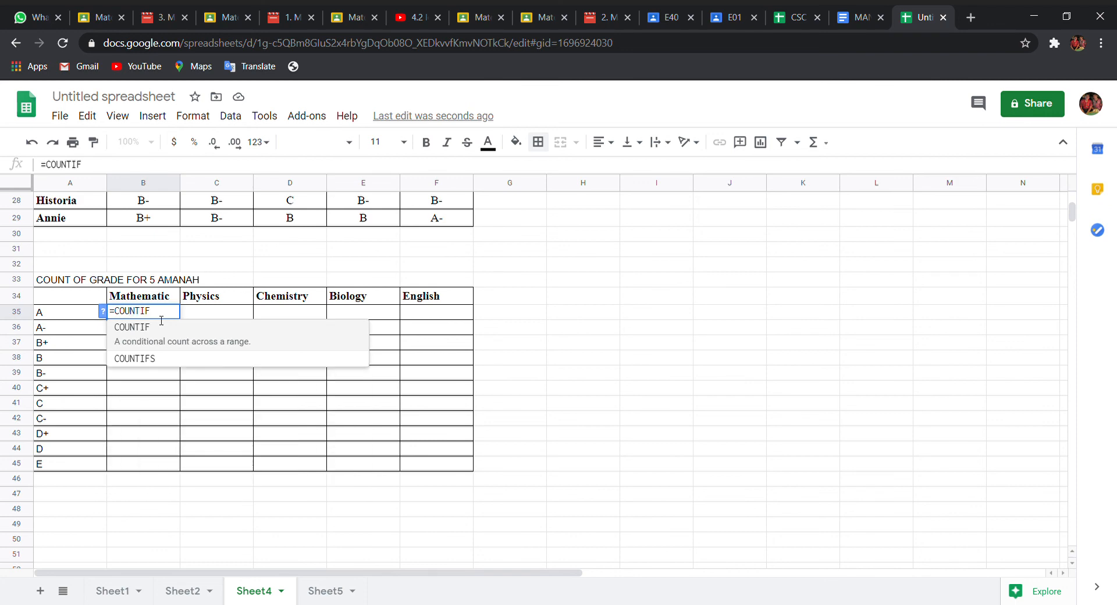
pyautogui.click(124, 329)
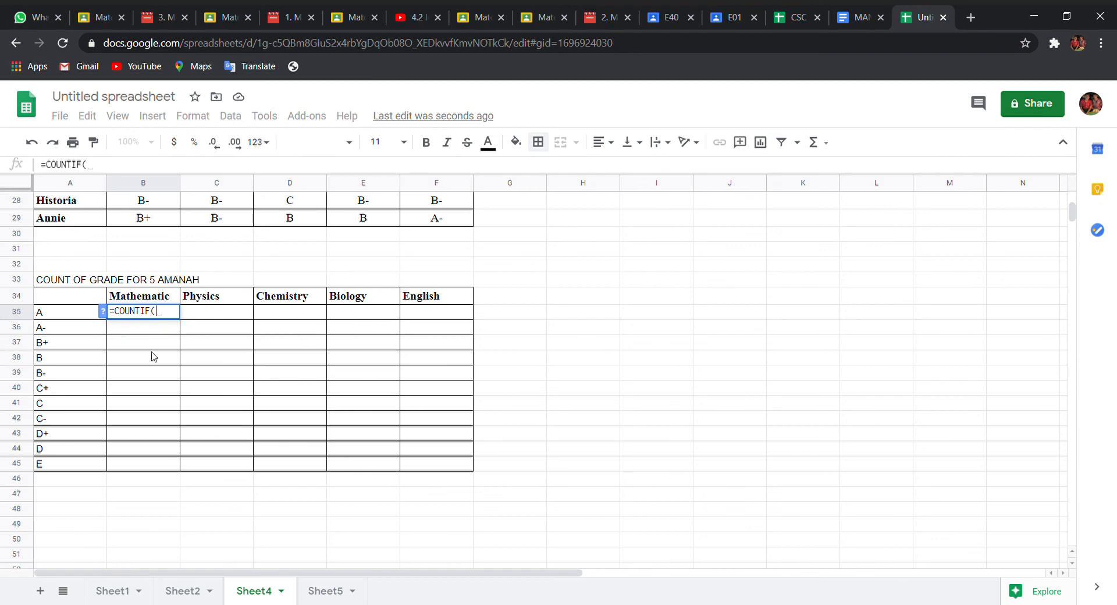
pyautogui.scroll(3, 150, 357)
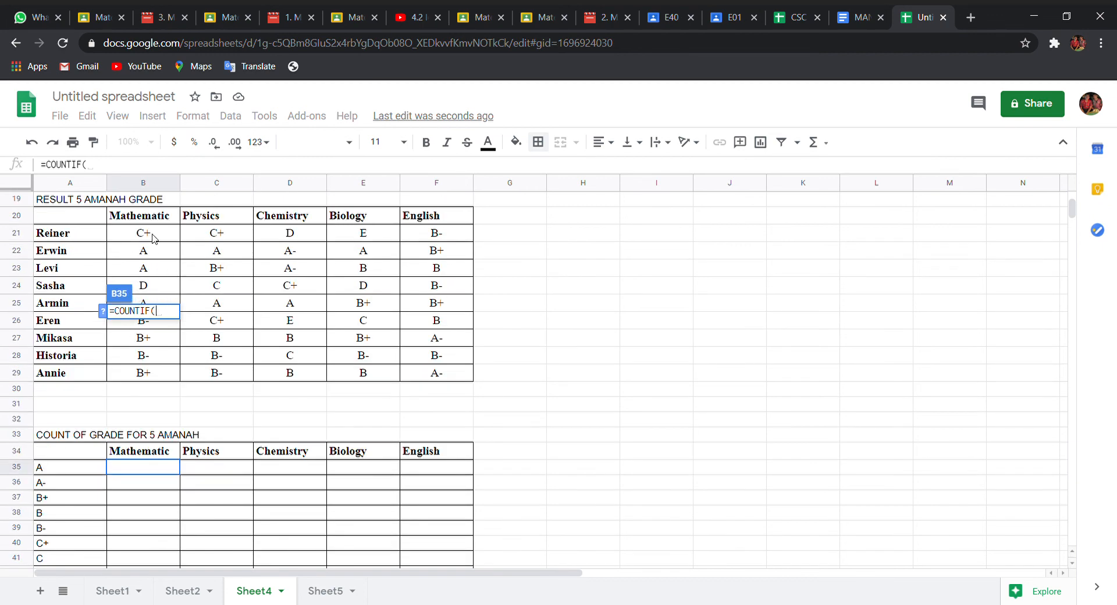
pyautogui.moveTo(153, 234); pyautogui.dragTo(156, 273)
pyautogui.scroll(-1, 152, 236)
pyautogui.scroll(-1, 152, 285)
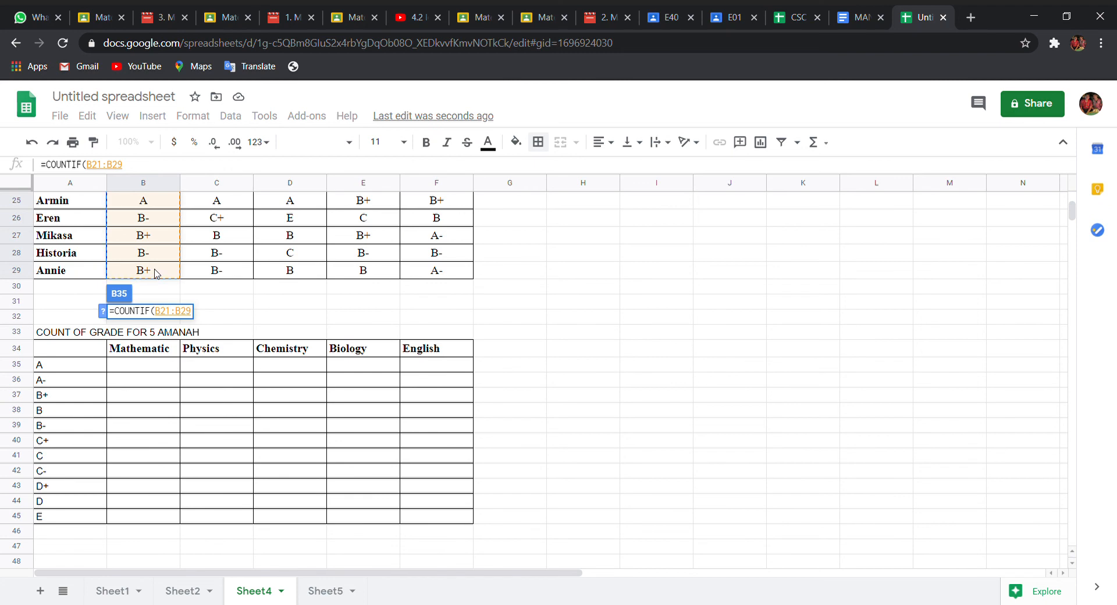
pyautogui.scroll(4, 156, 274)
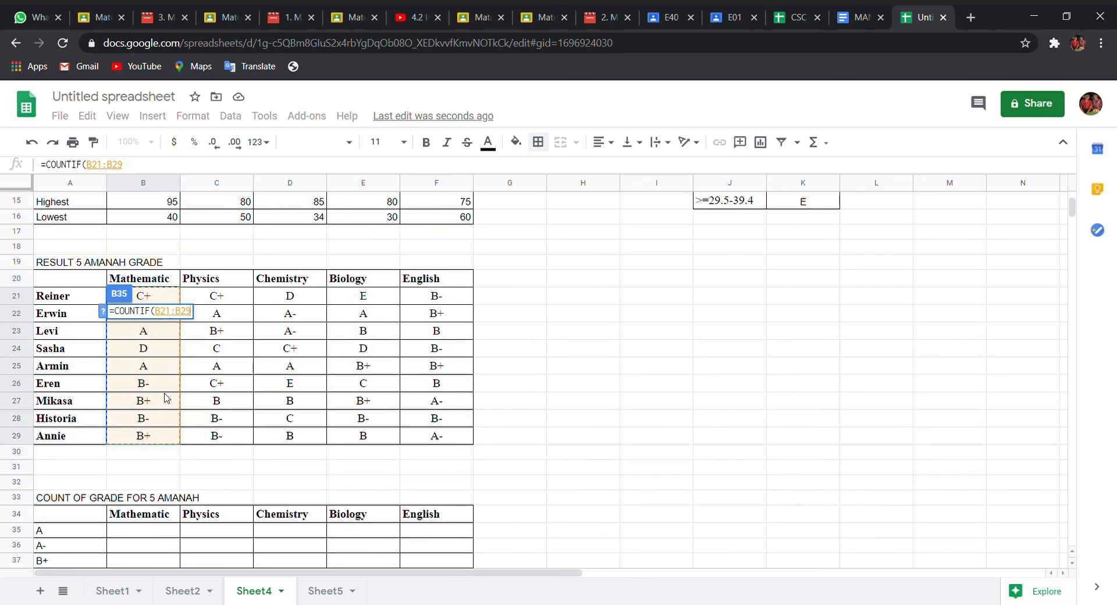
pyautogui.scroll(-5, 166, 397)
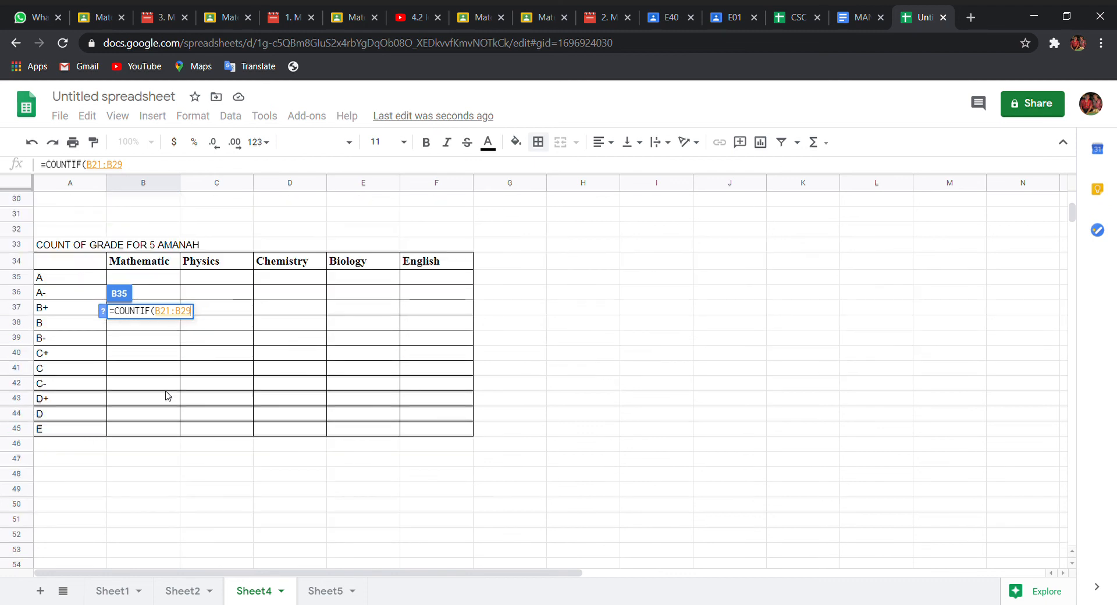
pyautogui.scroll(-1, 167, 396)
pyautogui.scroll(1, 167, 396)
pyautogui.write(',"')
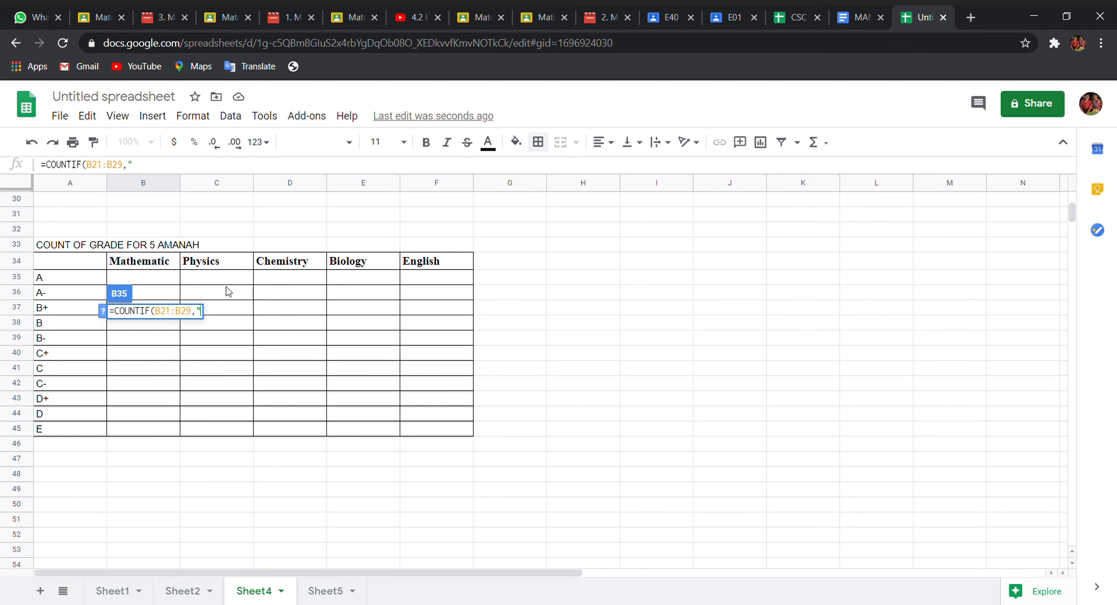
pyautogui.write('A"')
pyautogui.press('Return')
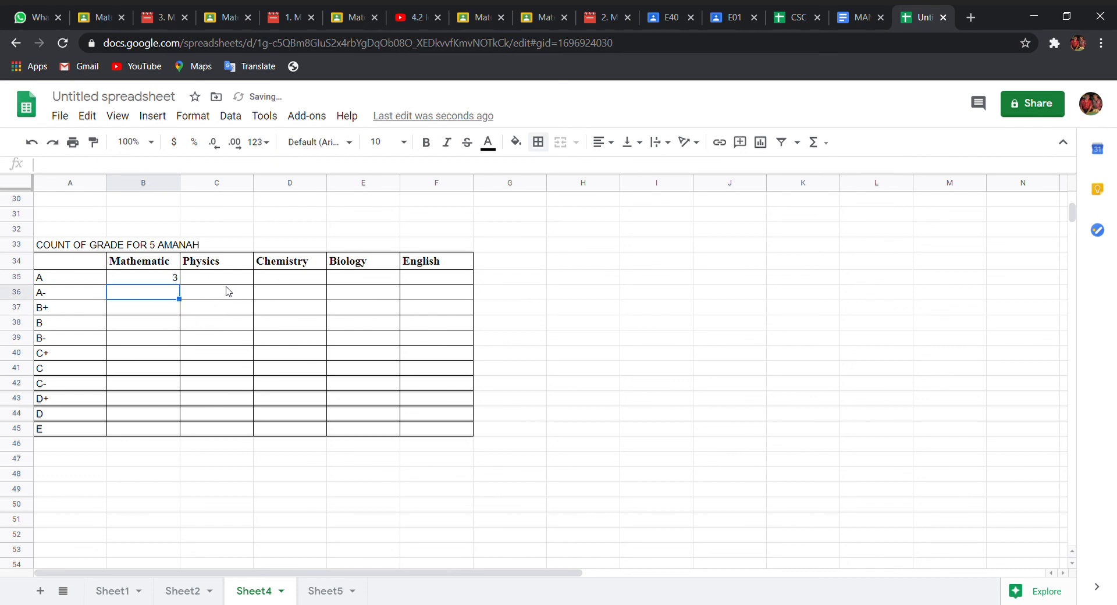
# Step: Copy the A-grade count formula from B35 across C35:F35 and check the counts against the grade table
pyautogui.click(156, 280)
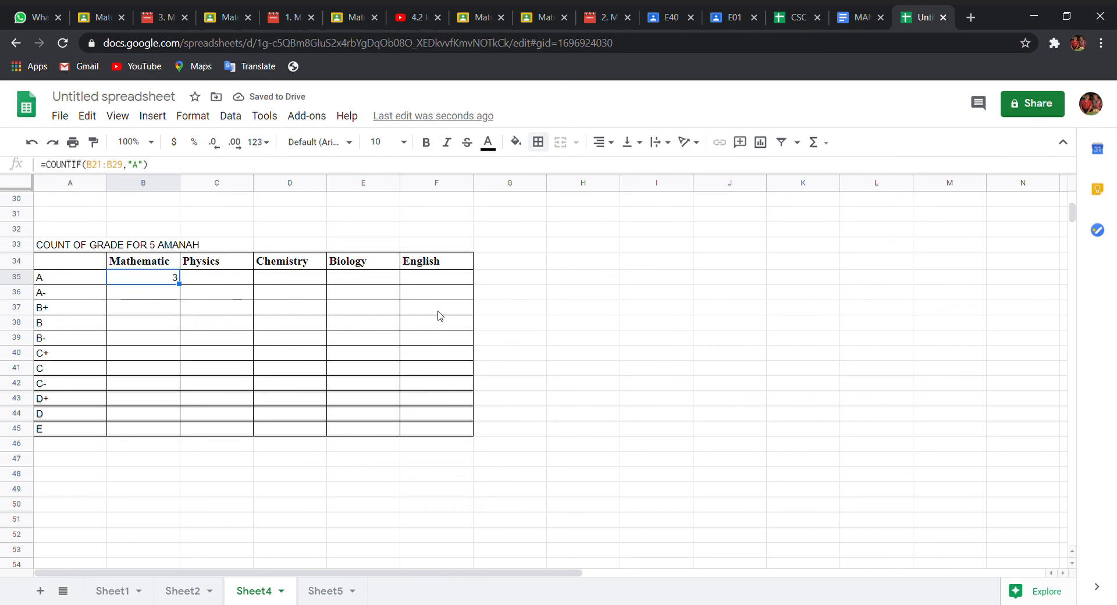
pyautogui.scroll(4, 415, 332)
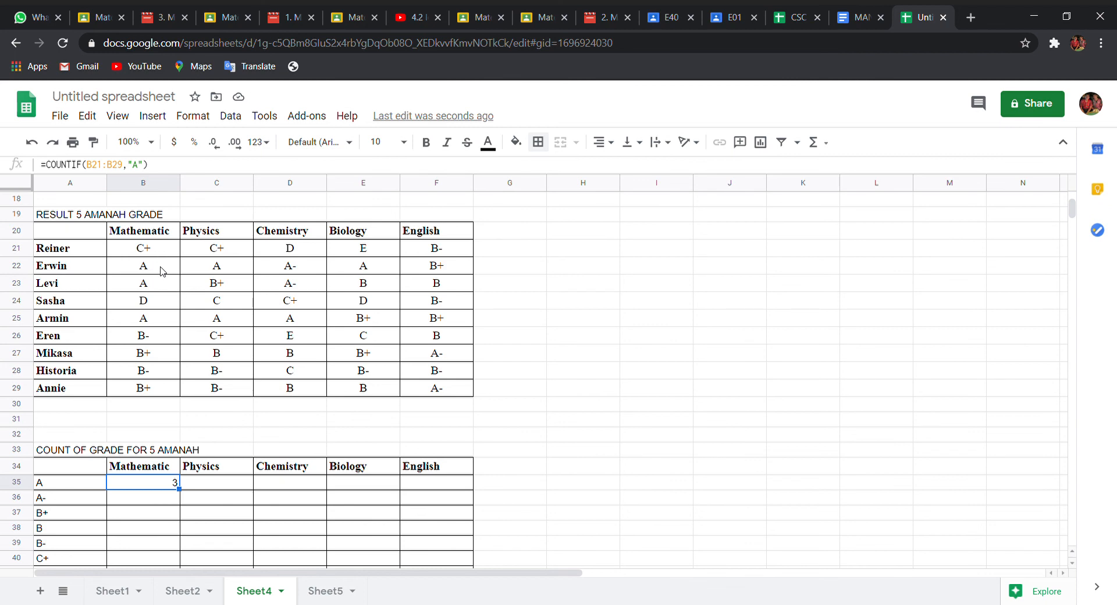
pyautogui.scroll(-2, 157, 454)
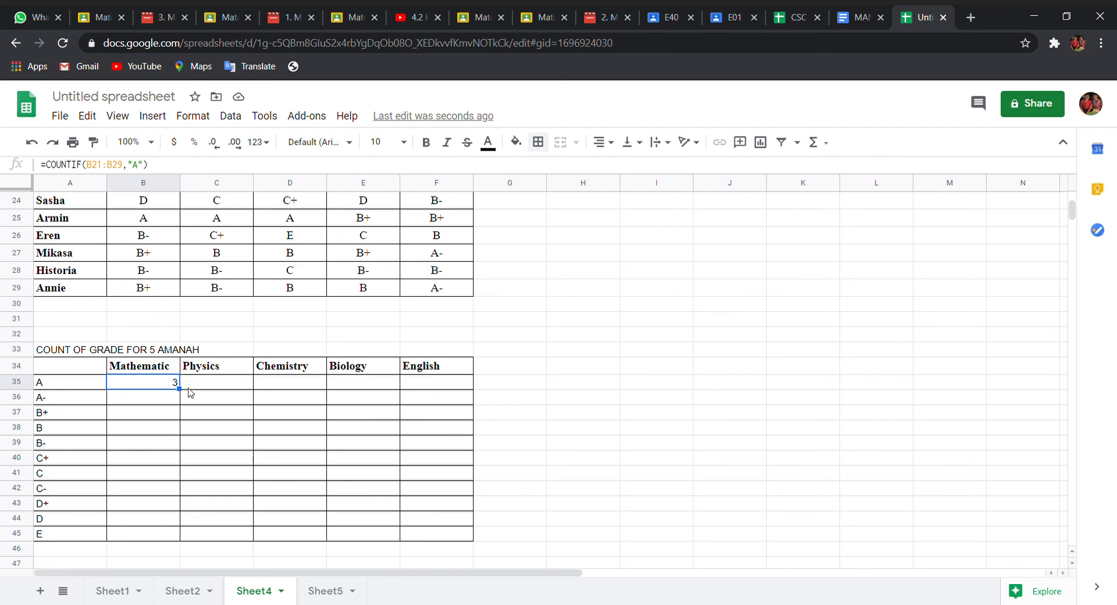
pyautogui.moveTo(179, 388); pyautogui.dragTo(457, 393)
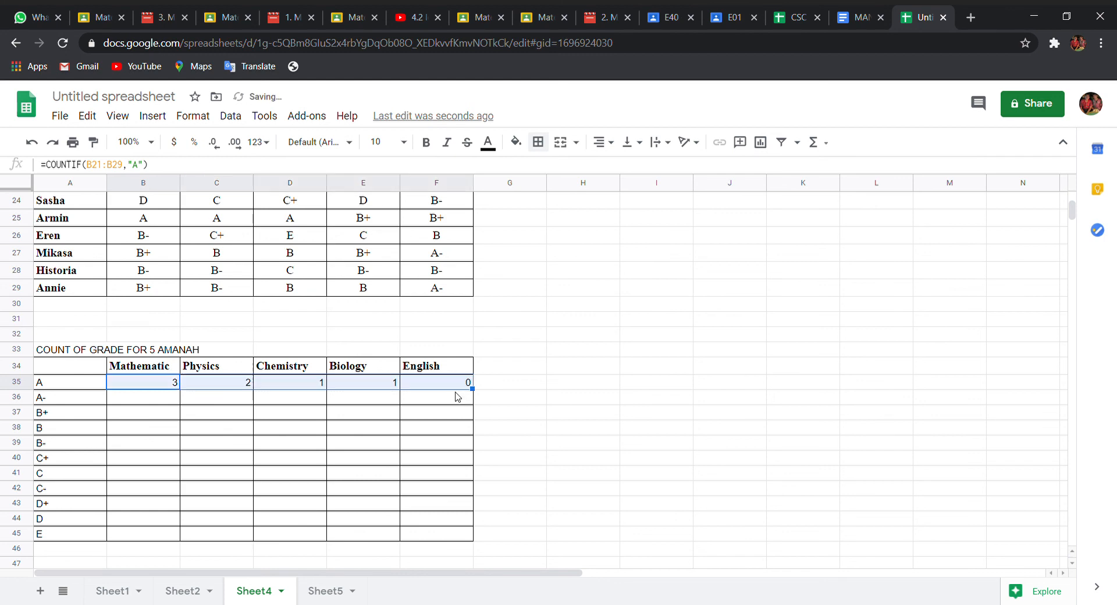
pyautogui.click(517, 370)
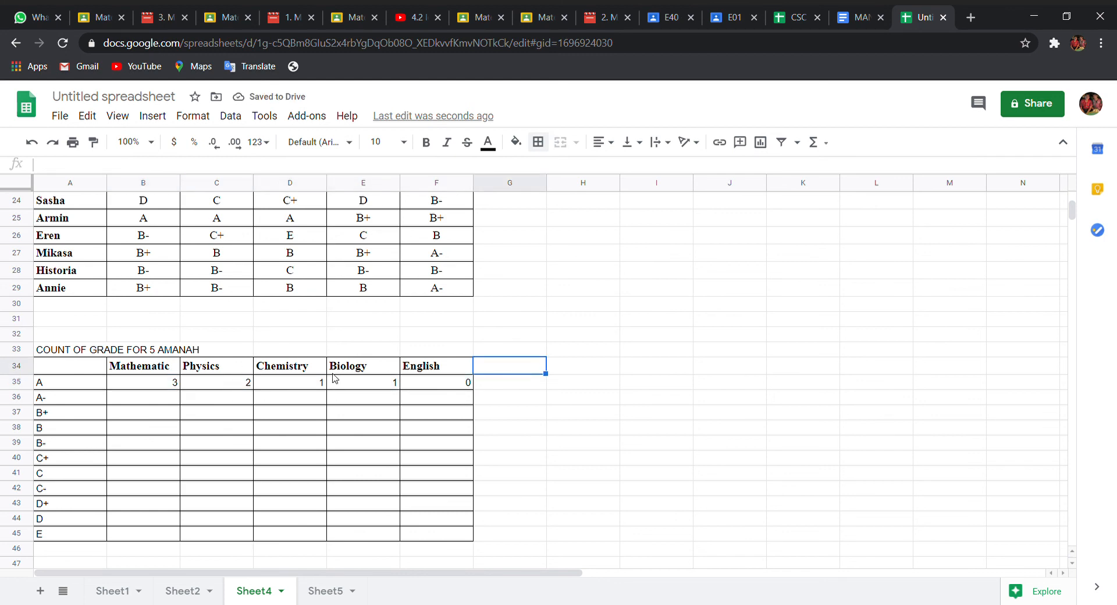
pyautogui.scroll(3, 323, 376)
pyautogui.scroll(-1, 205, 291)
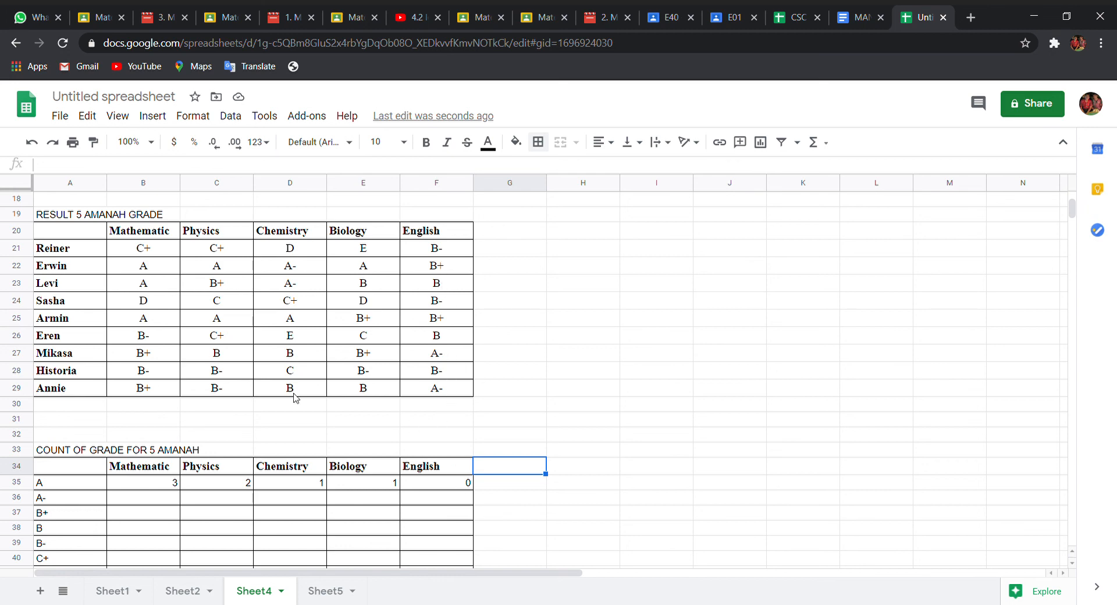
pyautogui.scroll(-4, 231, 376)
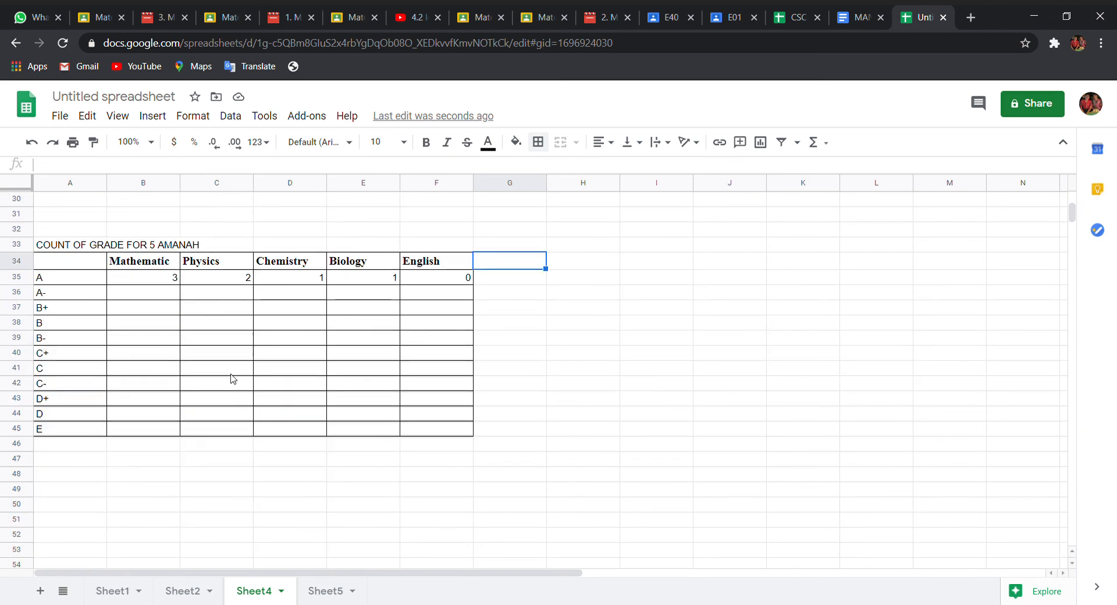
pyautogui.scroll(1, 232, 378)
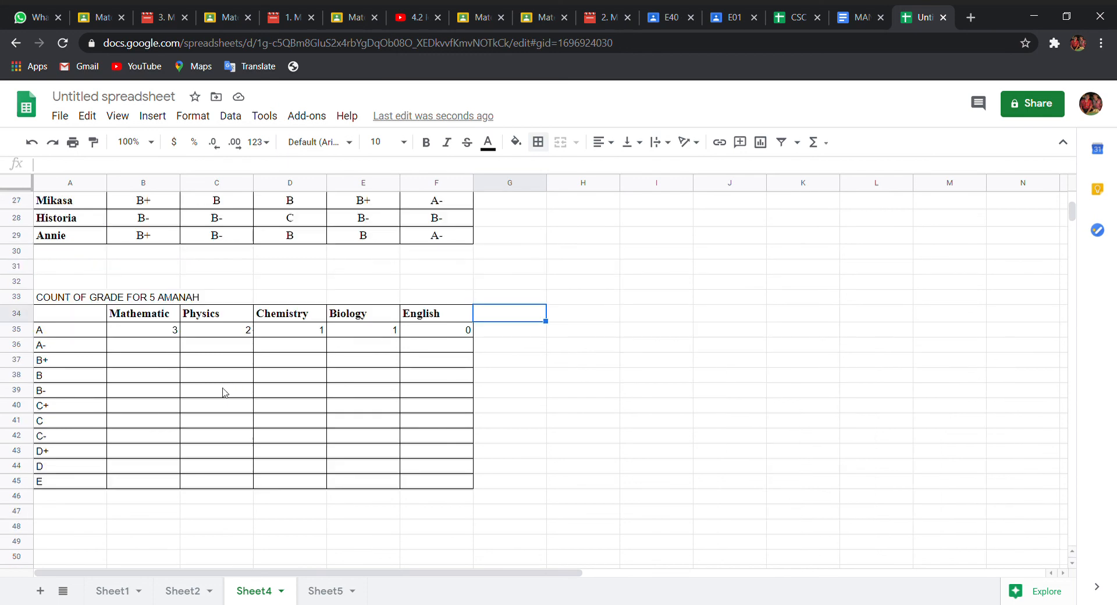
pyautogui.scroll(-2, 319, 446)
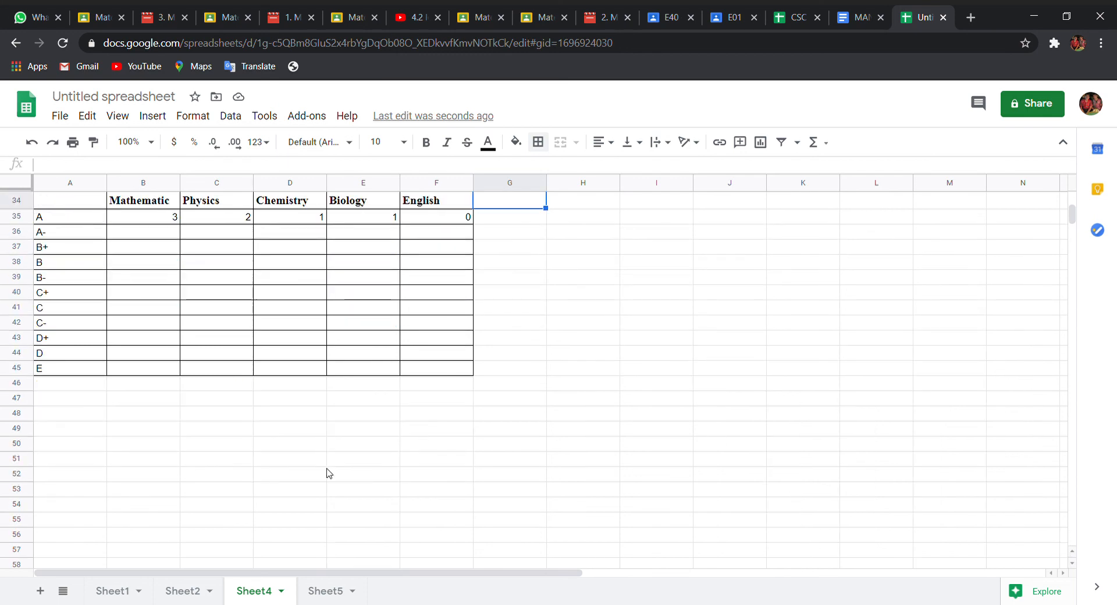
# Step: Switch to Sheet5 and examine the COUNTIF formulas for the A, A- and B+ rows of its completed grade count table
pyautogui.click(333, 596)
pyautogui.scroll(-2, 359, 418)
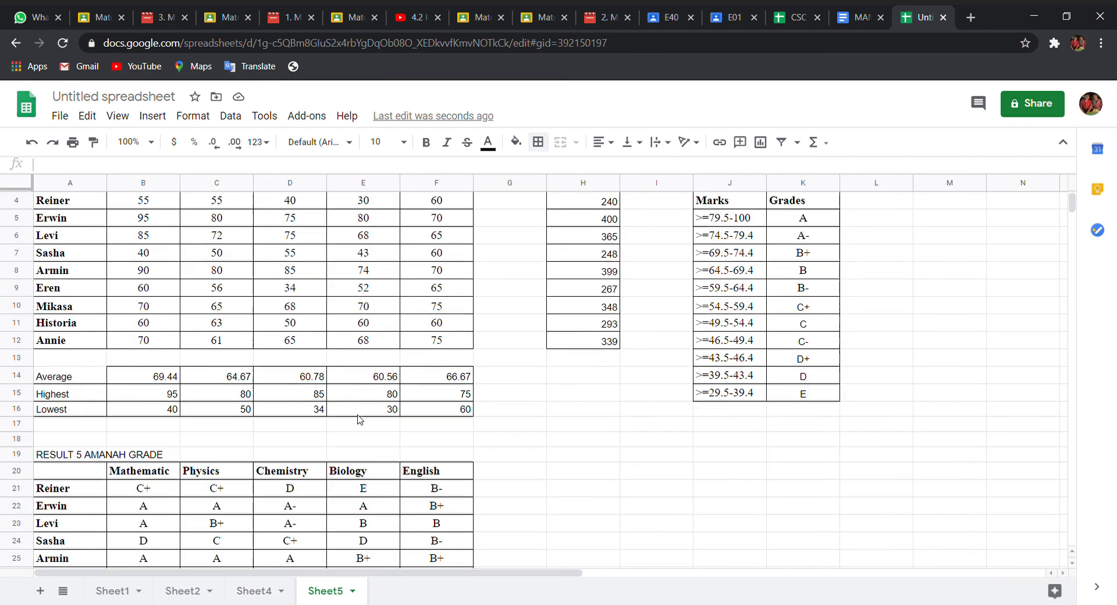
pyautogui.scroll(-4, 359, 419)
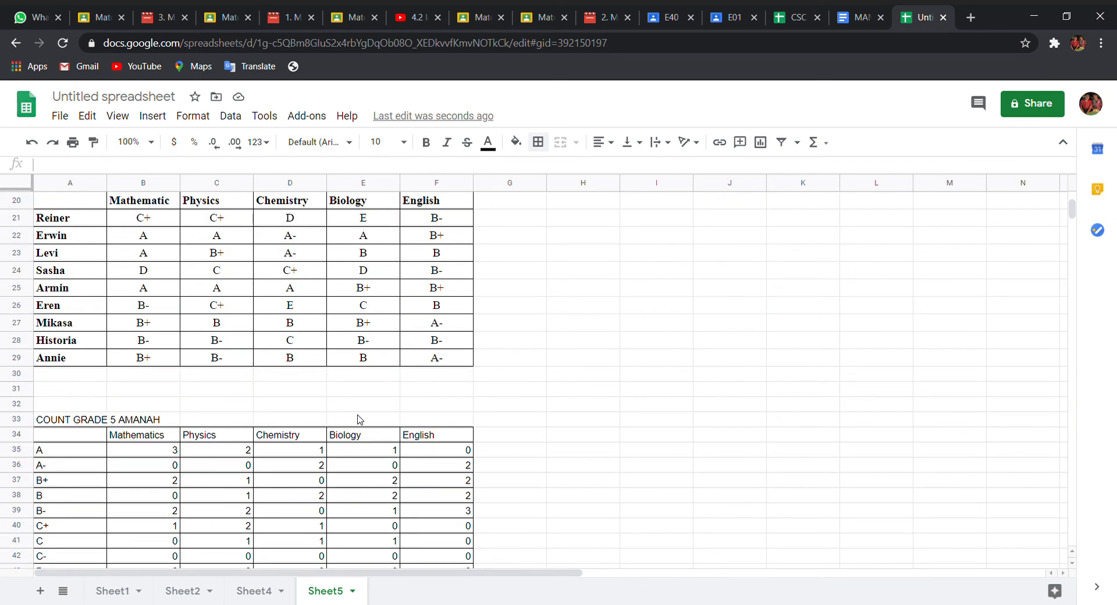
pyautogui.scroll(-3, 359, 419)
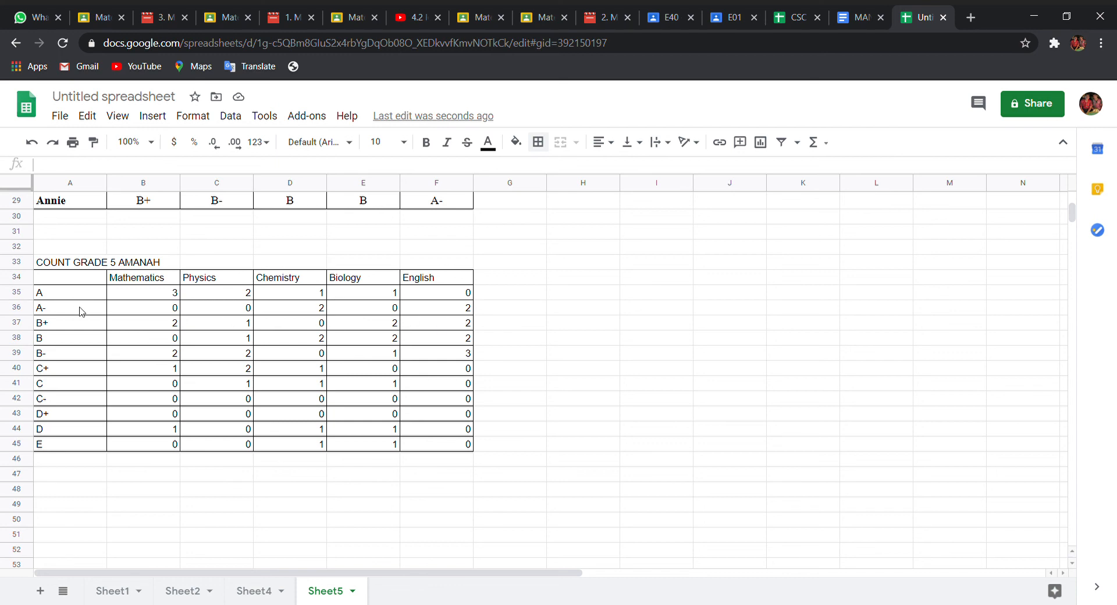
pyautogui.click(157, 308)
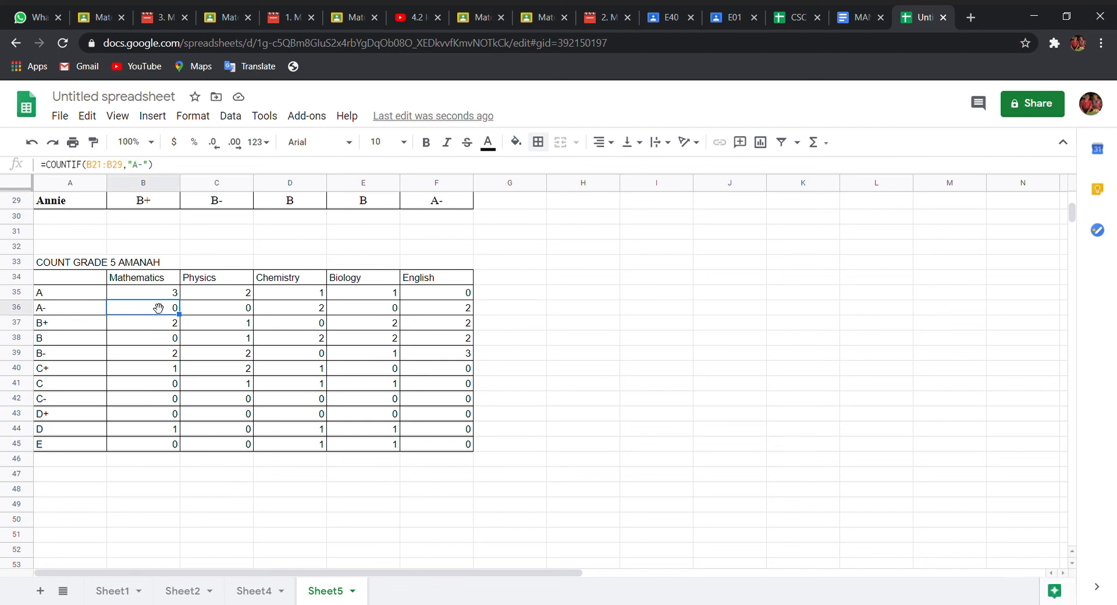
pyautogui.click(145, 325)
pyautogui.click(150, 298)
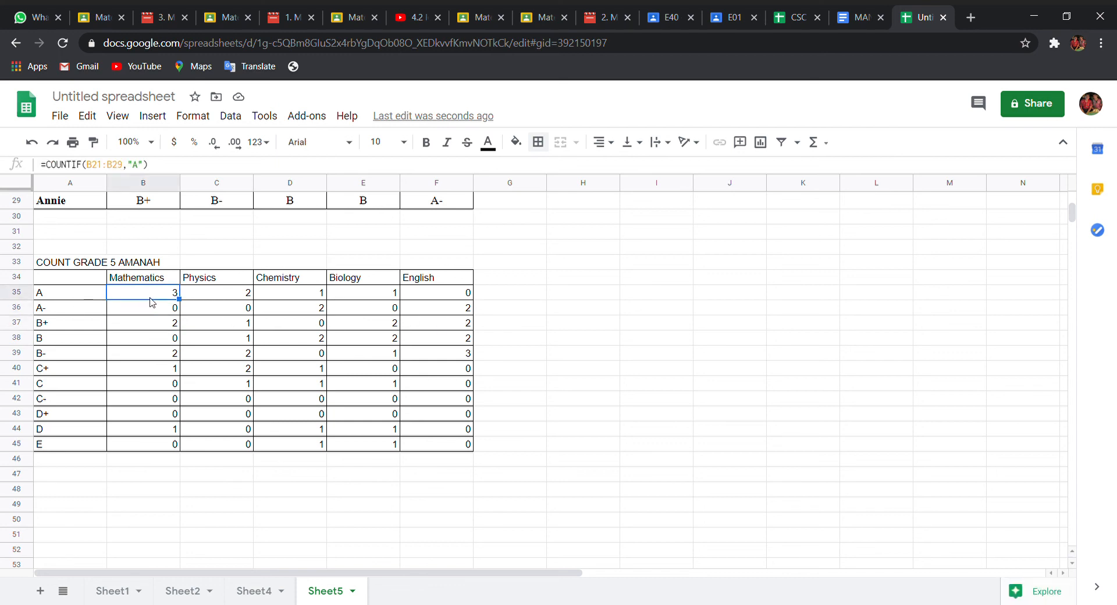
pyautogui.click(151, 314)
pyautogui.click(152, 329)
pyautogui.click(152, 314)
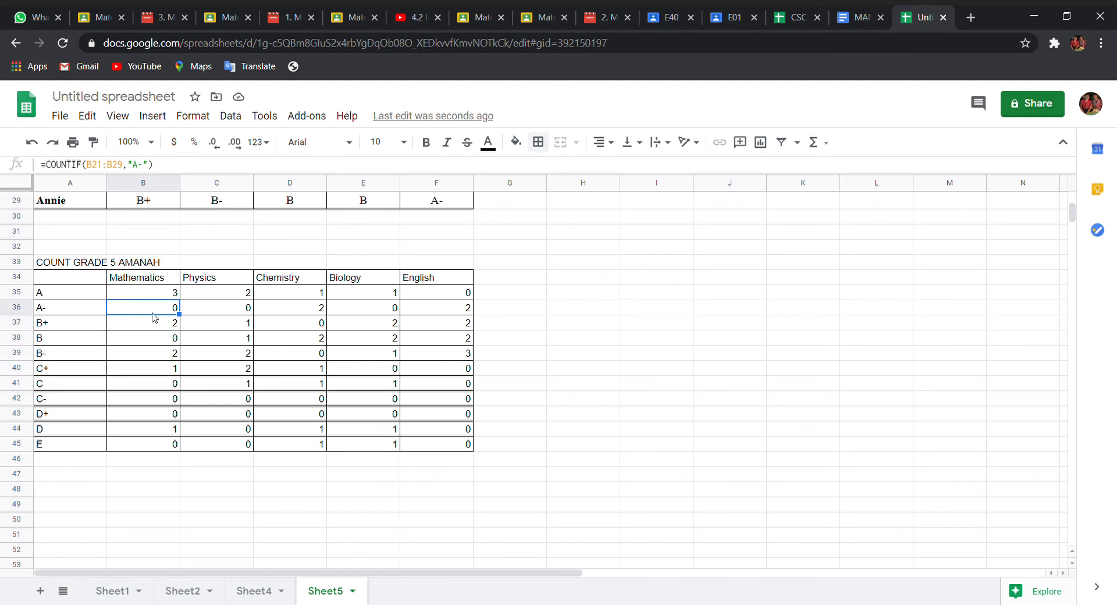
pyautogui.click(188, 314)
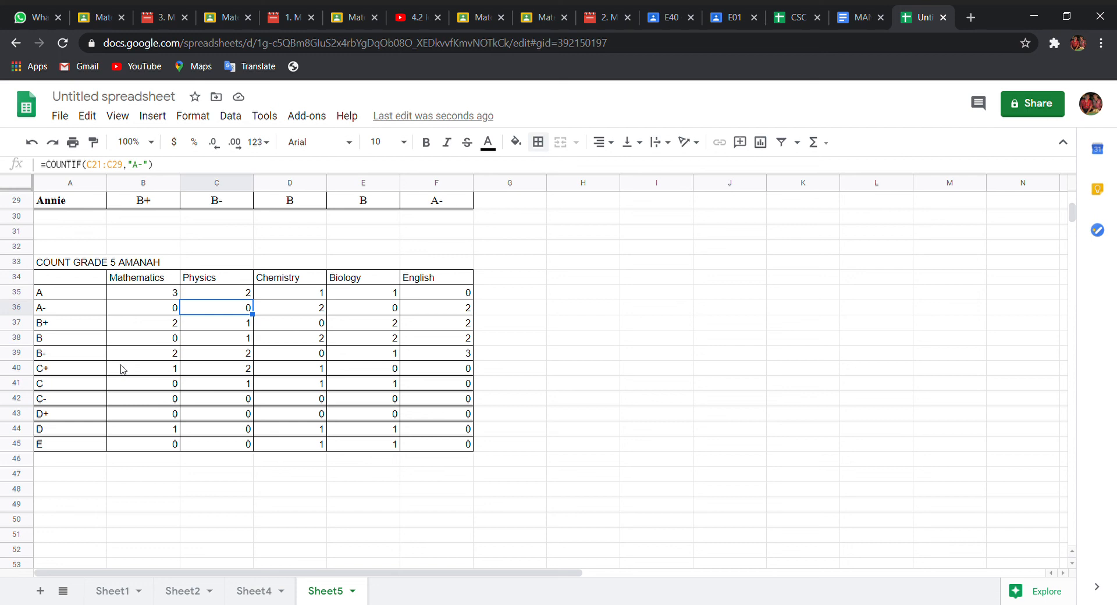
# Step: Insert a chart from the grade count table in A33:F45 of Sheet5
pyautogui.moveTo(62, 260); pyautogui.dragTo(352, 327)
pyautogui.moveTo(397, 377); pyautogui.dragTo(439, 447)
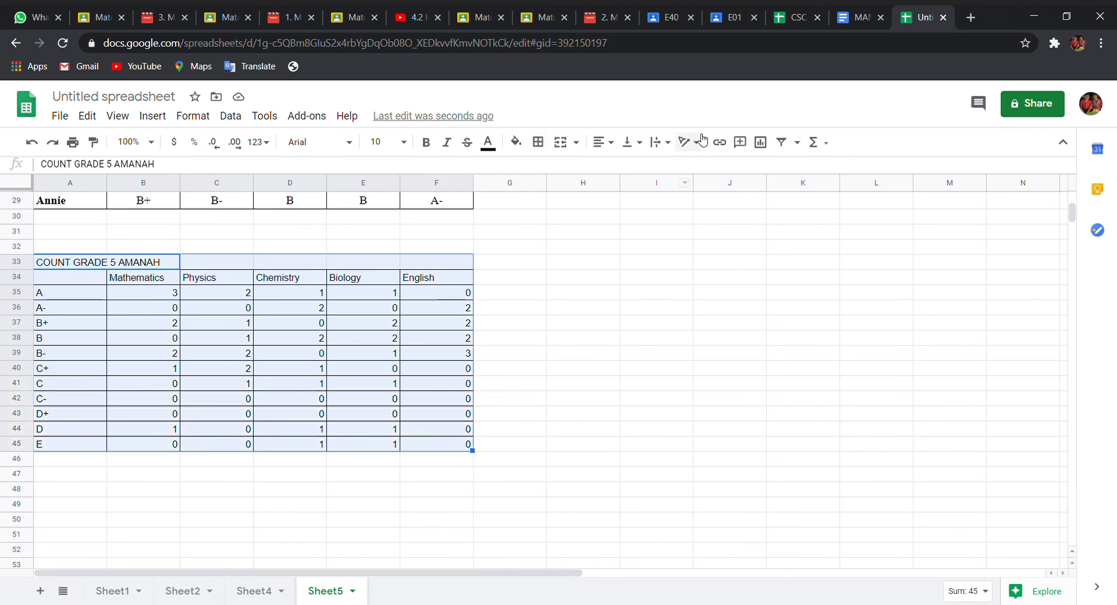
pyautogui.click(765, 150)
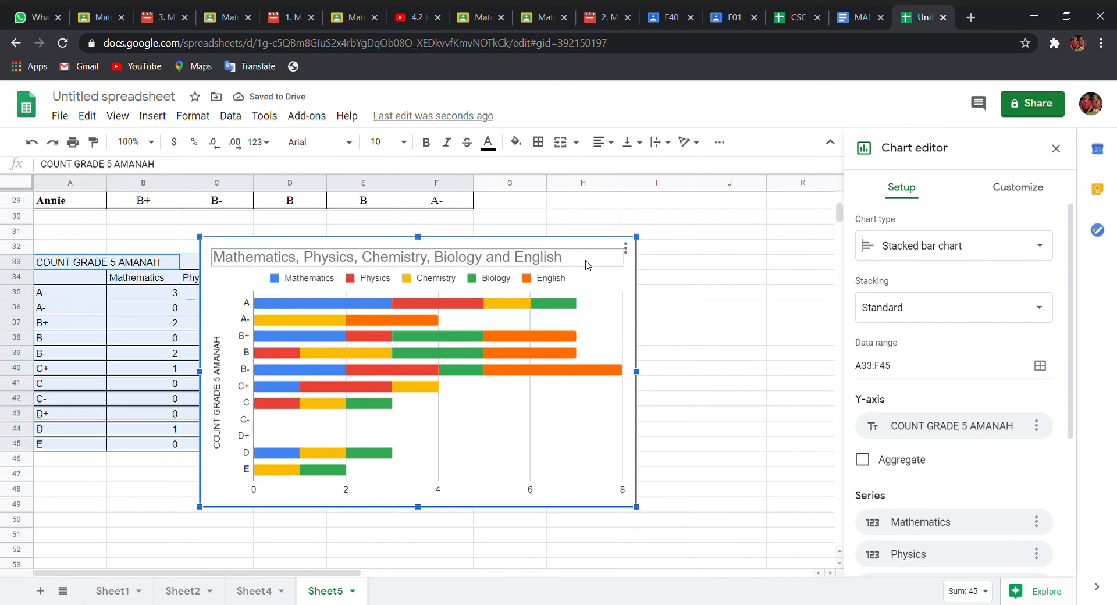
# Step: Move the chart below the grade count table, starting around row 47, and change its type to Stacked column chart
pyautogui.moveTo(587, 264); pyautogui.dragTo(497, 520)
pyautogui.scroll(-3, 541, 421)
pyautogui.scroll(-3, 643, 379)
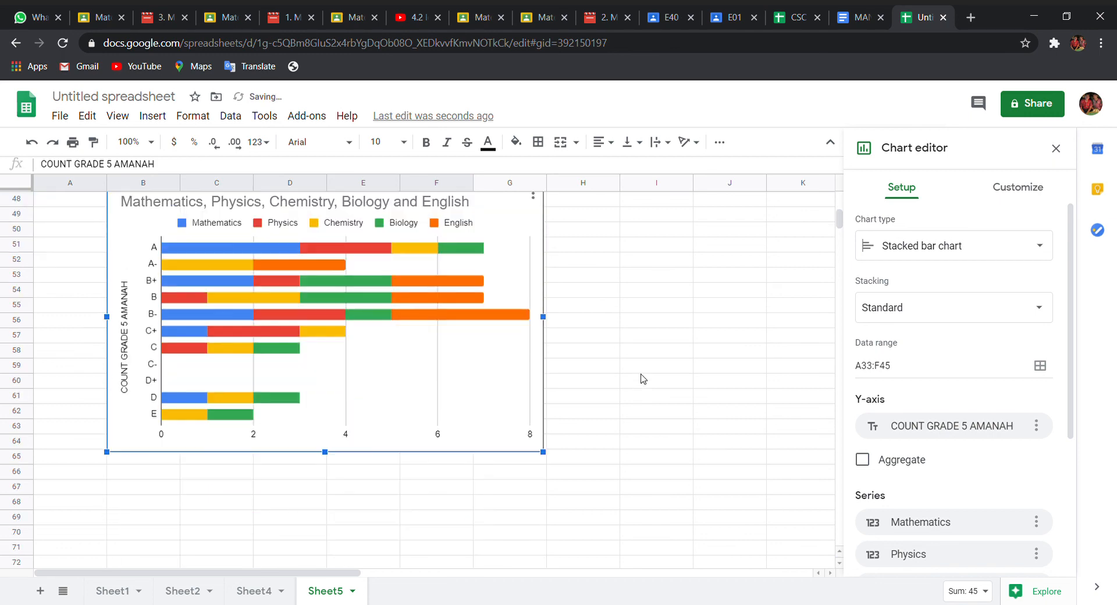
pyautogui.scroll(2, 643, 378)
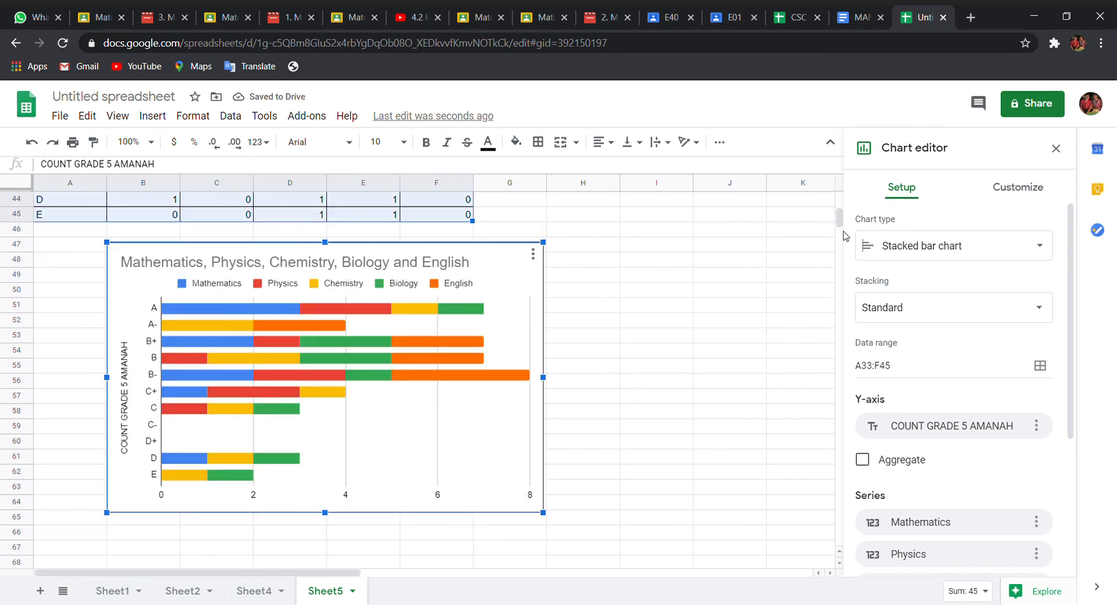
pyautogui.click(966, 252)
pyautogui.click(1027, 325)
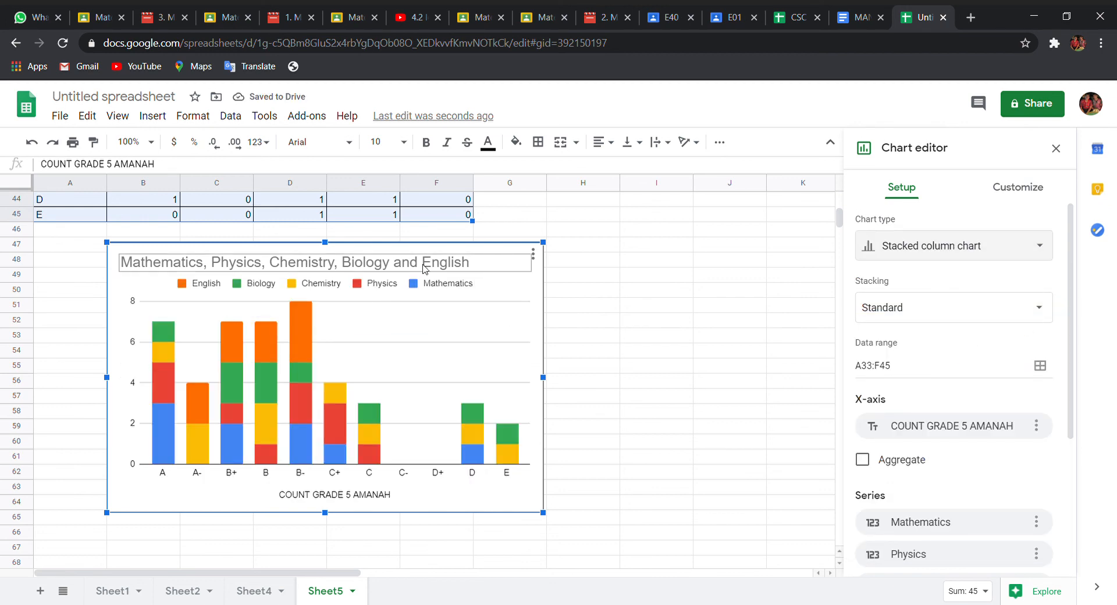
# Step: Examine the chart title's text and formatting options, and open the chart's Horizontal axis settings
pyautogui.click(476, 269)
pyautogui.click(479, 269)
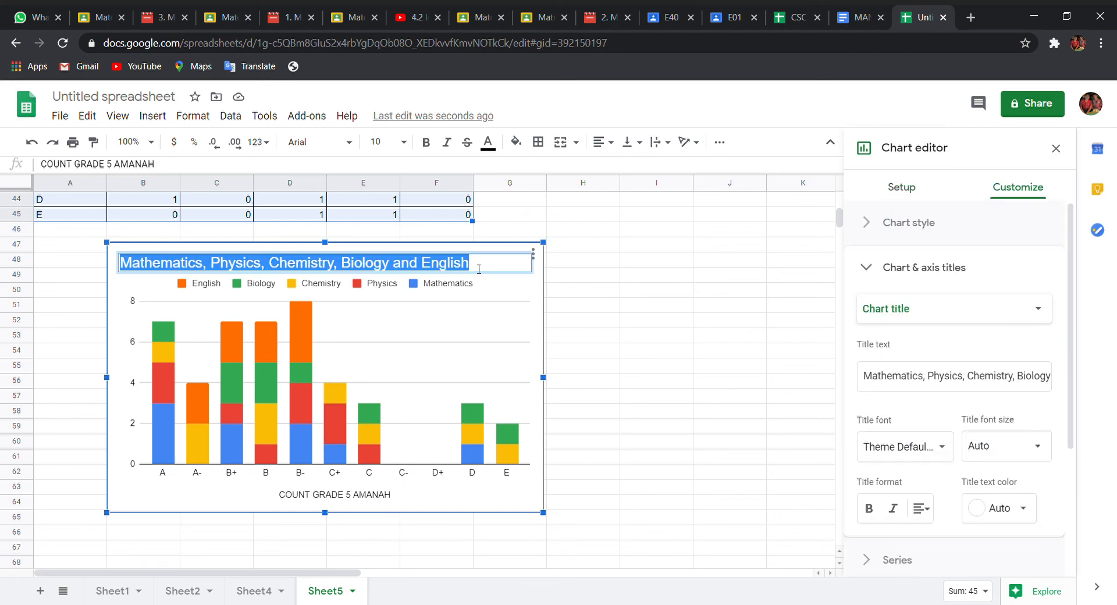
pyautogui.click(479, 269)
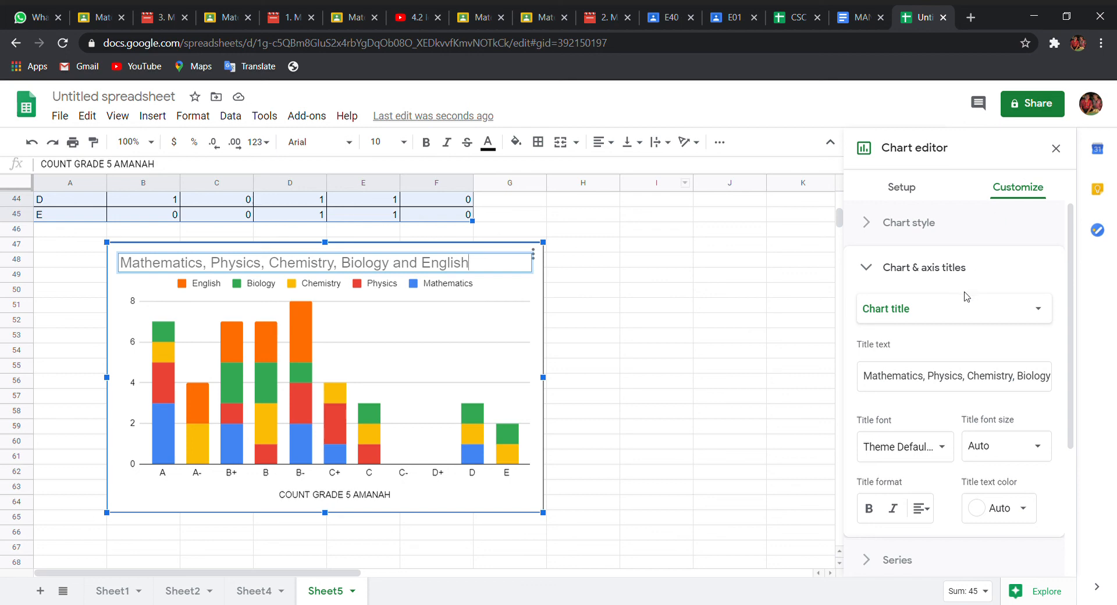
pyautogui.scroll(-1, 960, 294)
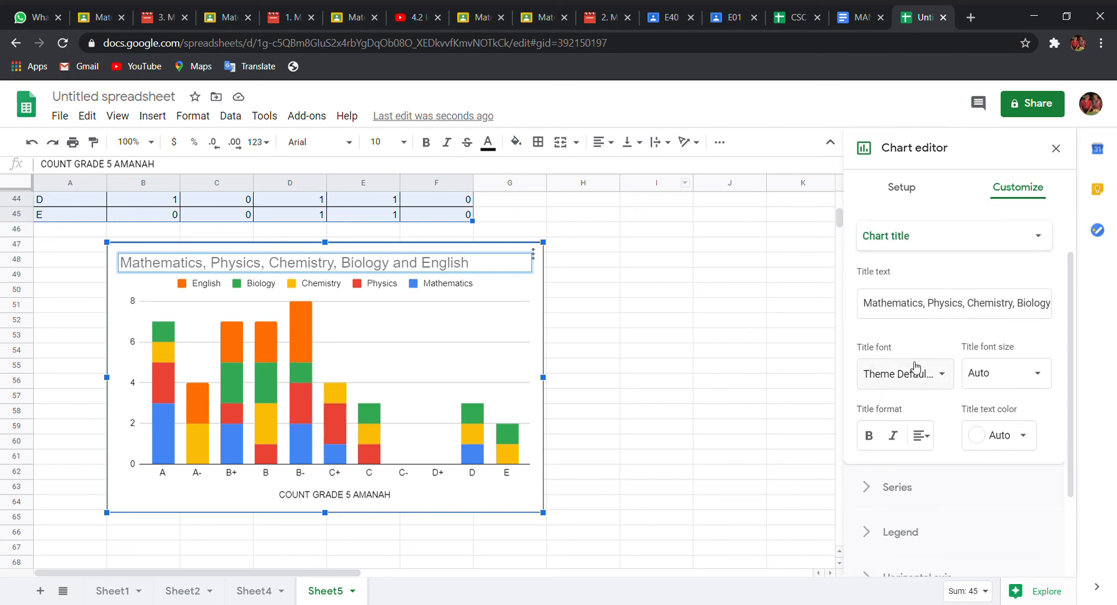
pyautogui.scroll(-2, 980, 372)
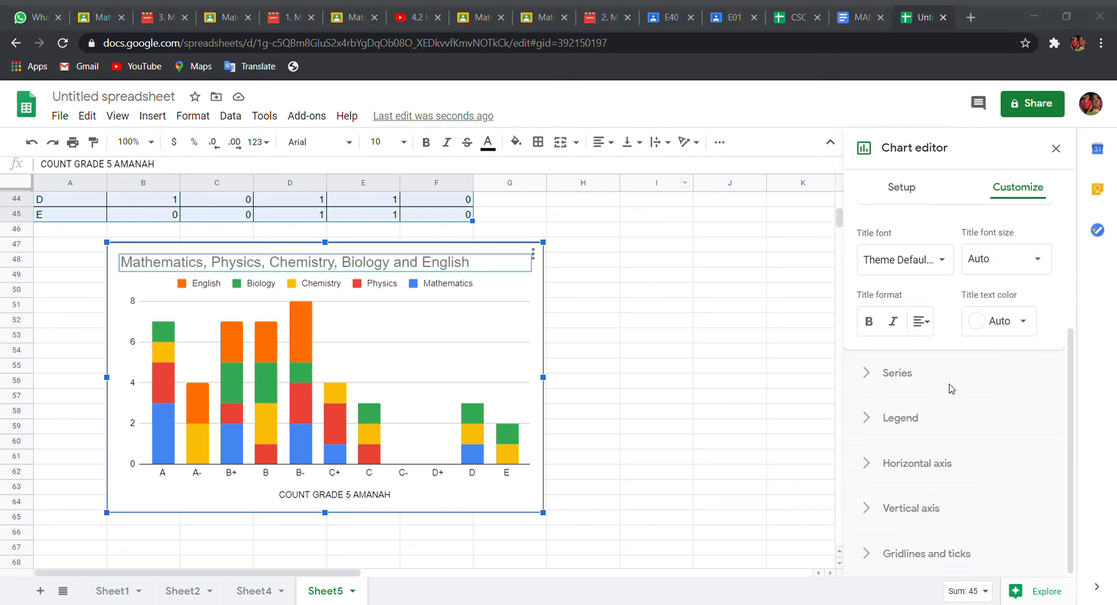
pyautogui.click(763, 344)
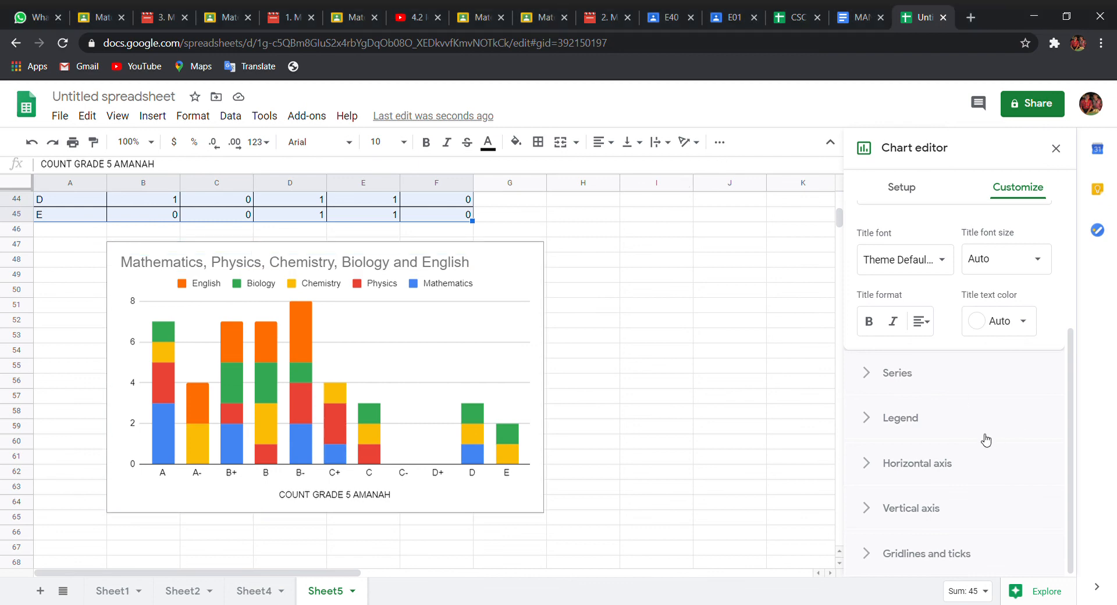
pyautogui.click(943, 461)
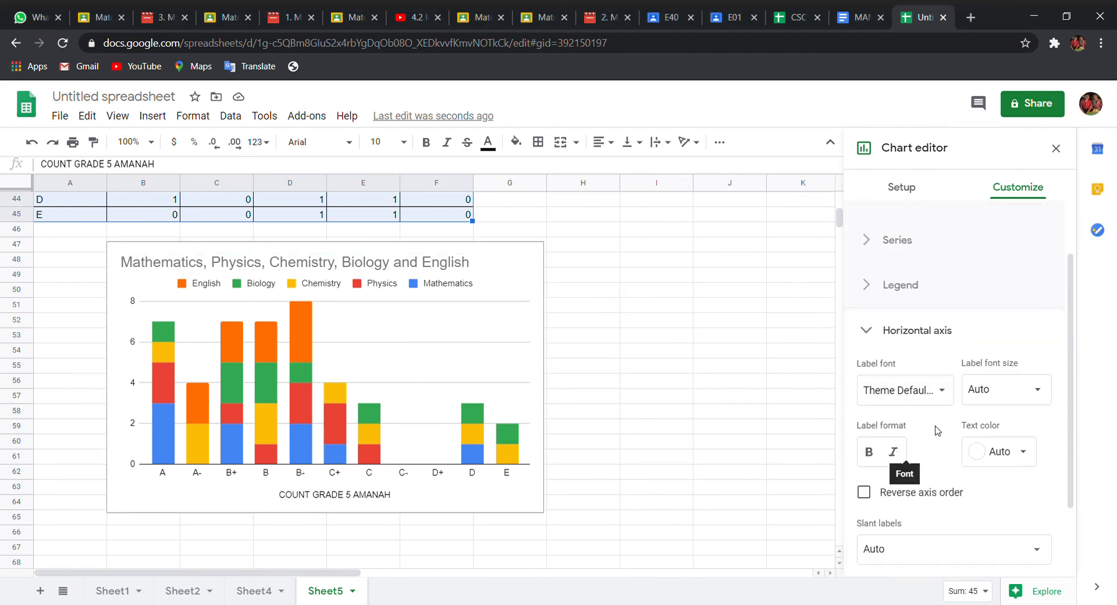